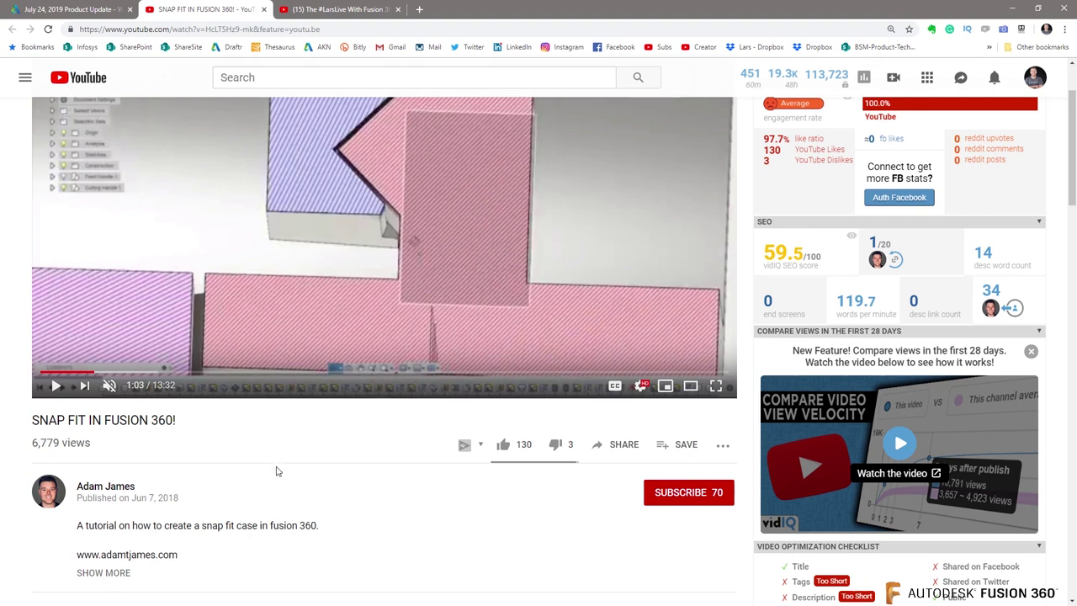
# Skip the snap fit tutorial video ahead to about 12:24.
pyautogui.scroll(2, 310, 508)
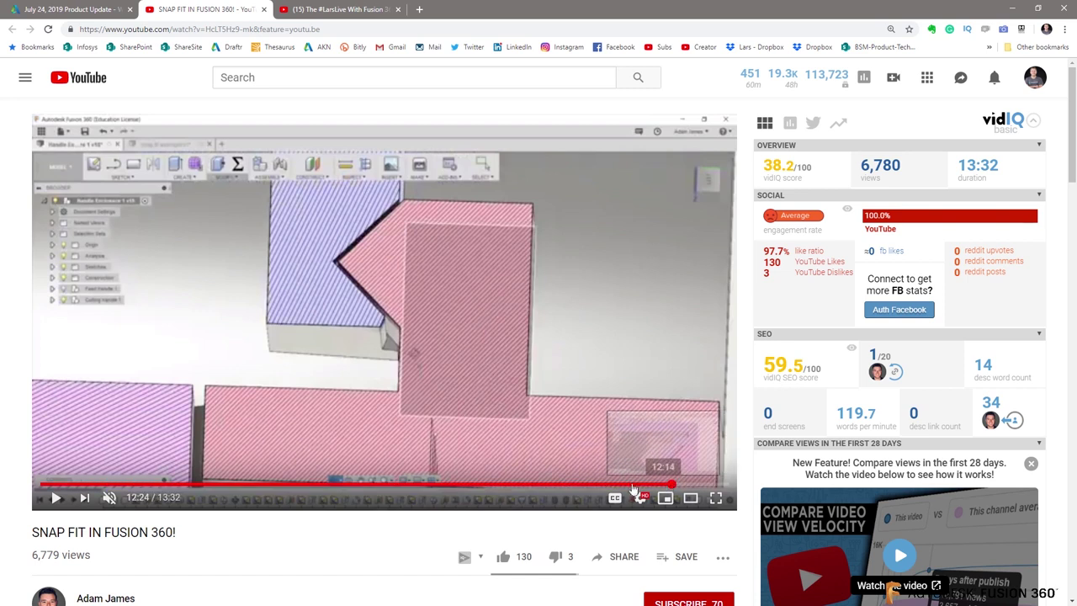
pyautogui.click(670, 484)
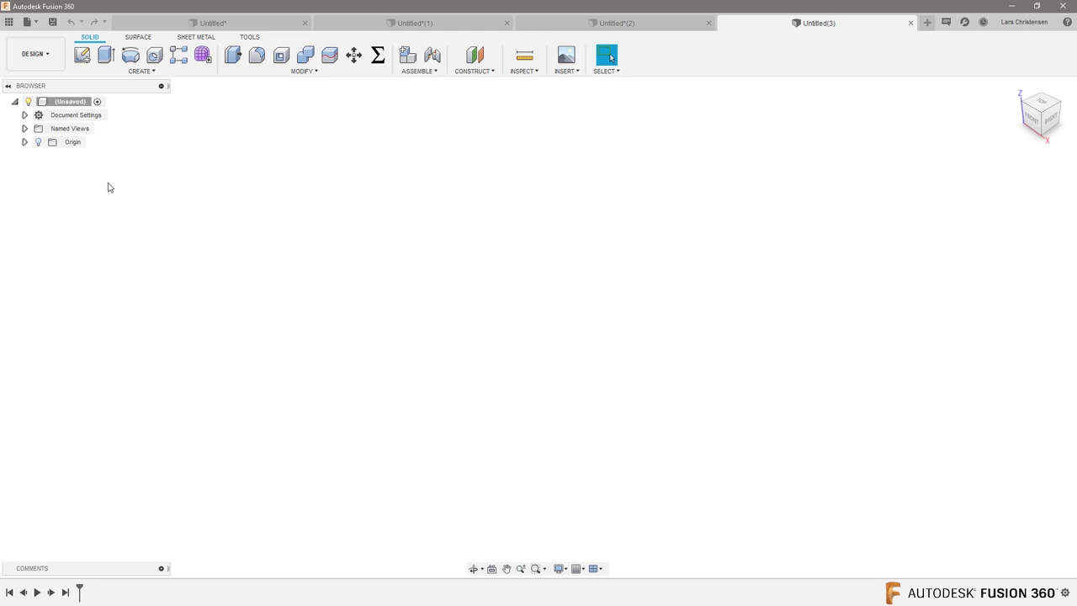
# Create a new component and sketch a 100 mm diameter circle centred on the origin on the horizontal plane.
pyautogui.rightClick(72, 102)
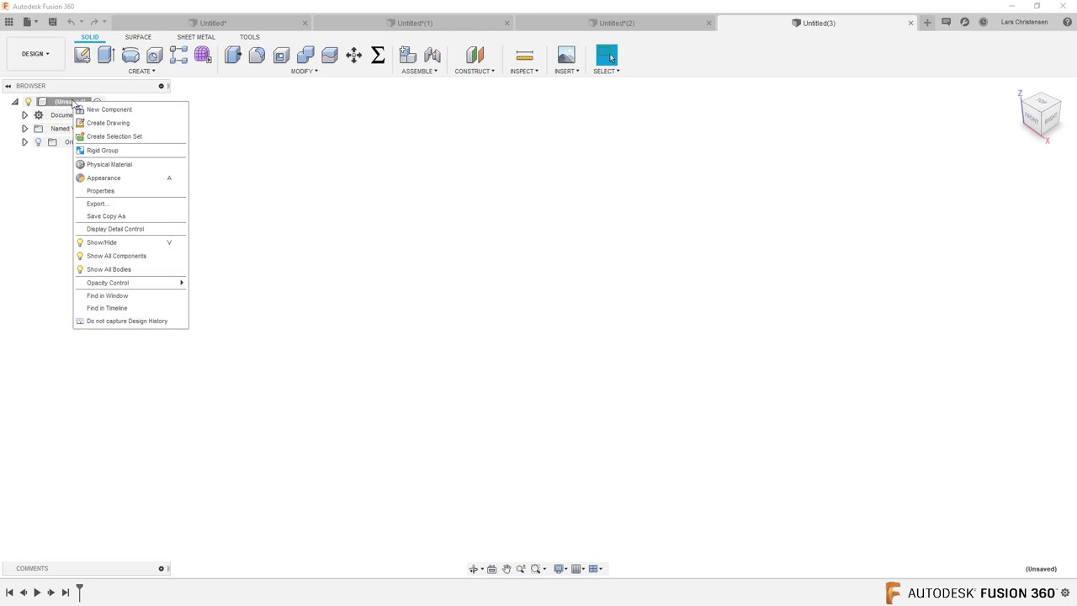
pyautogui.click(87, 109)
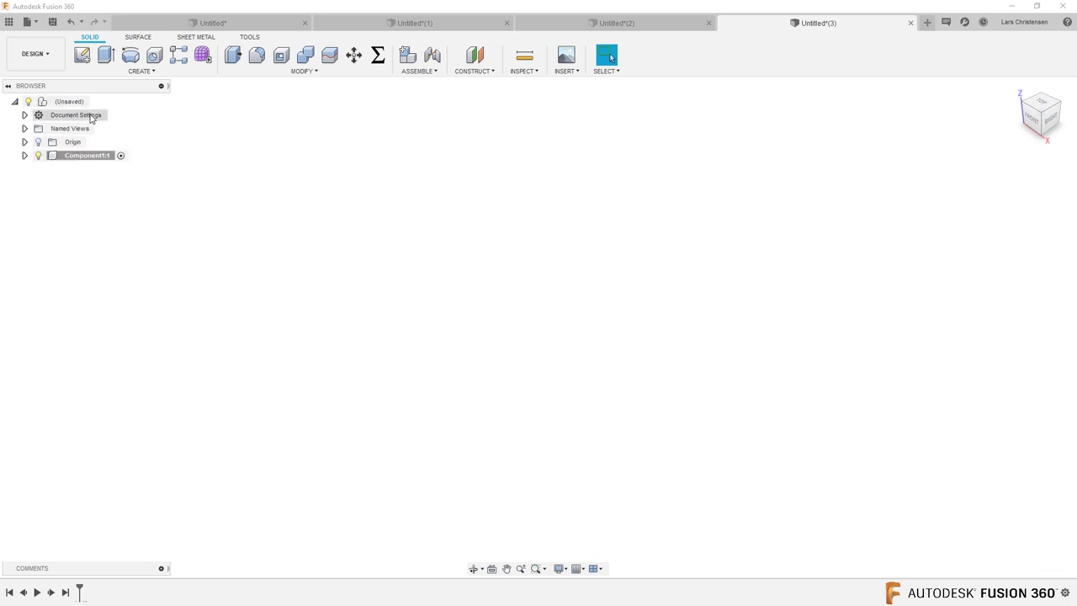
pyautogui.click(81, 55)
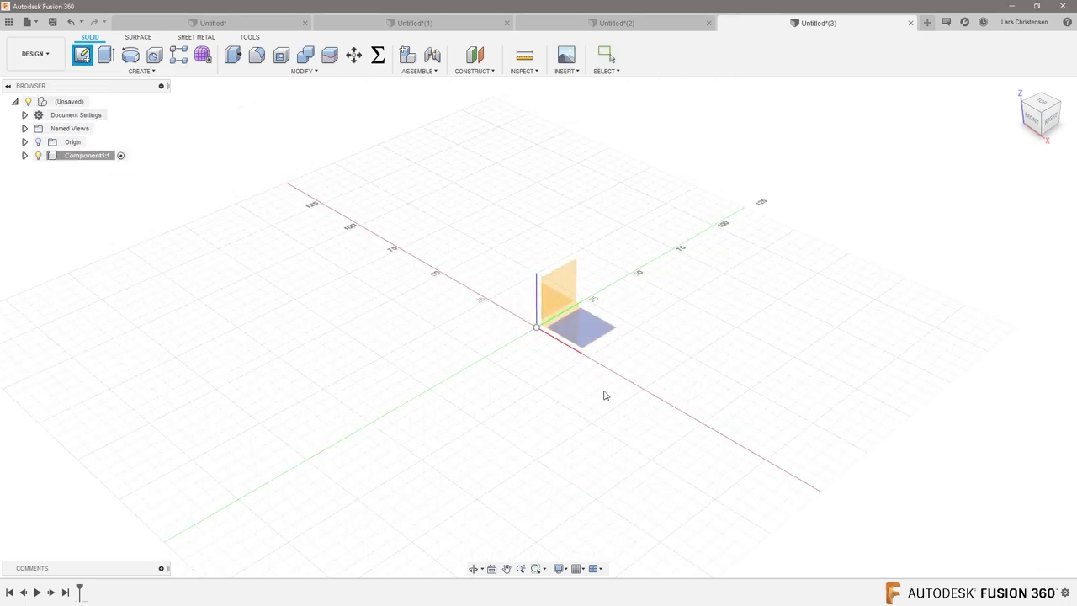
pyautogui.click(587, 342)
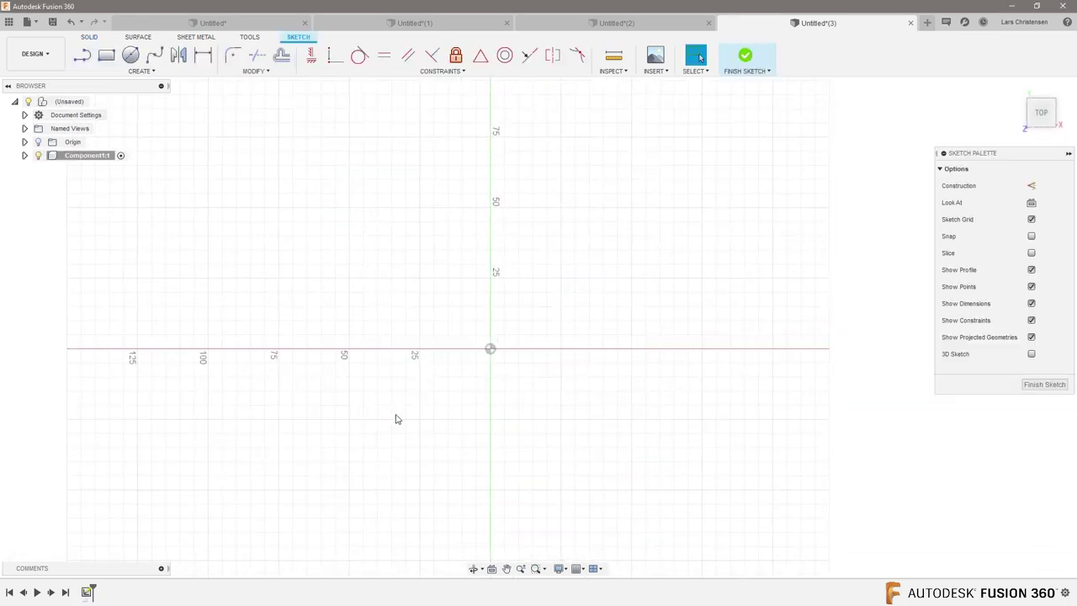
pyautogui.press('c')
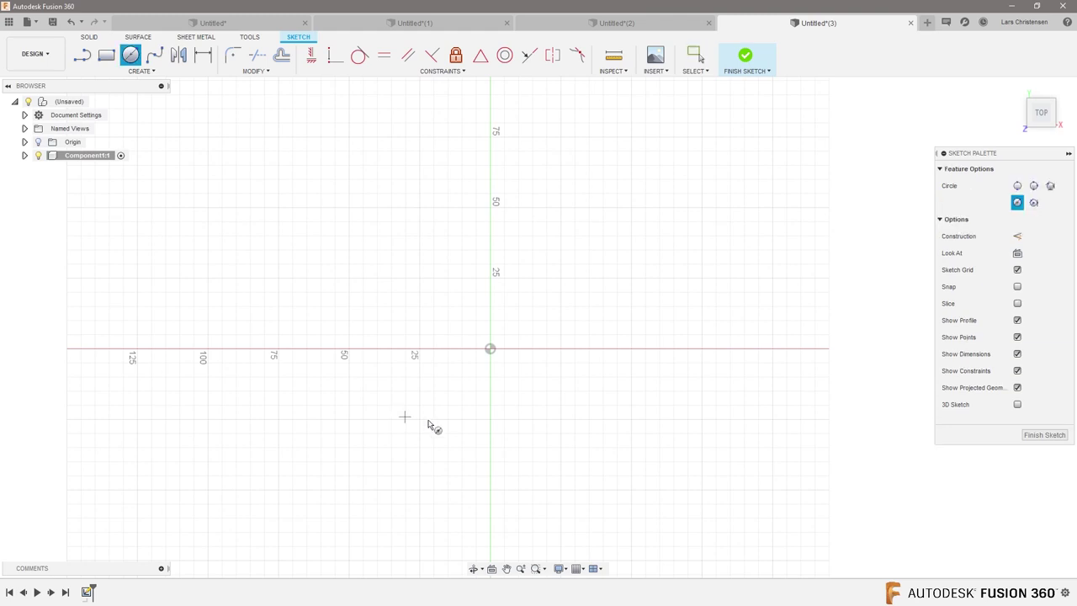
pyautogui.click(489, 349)
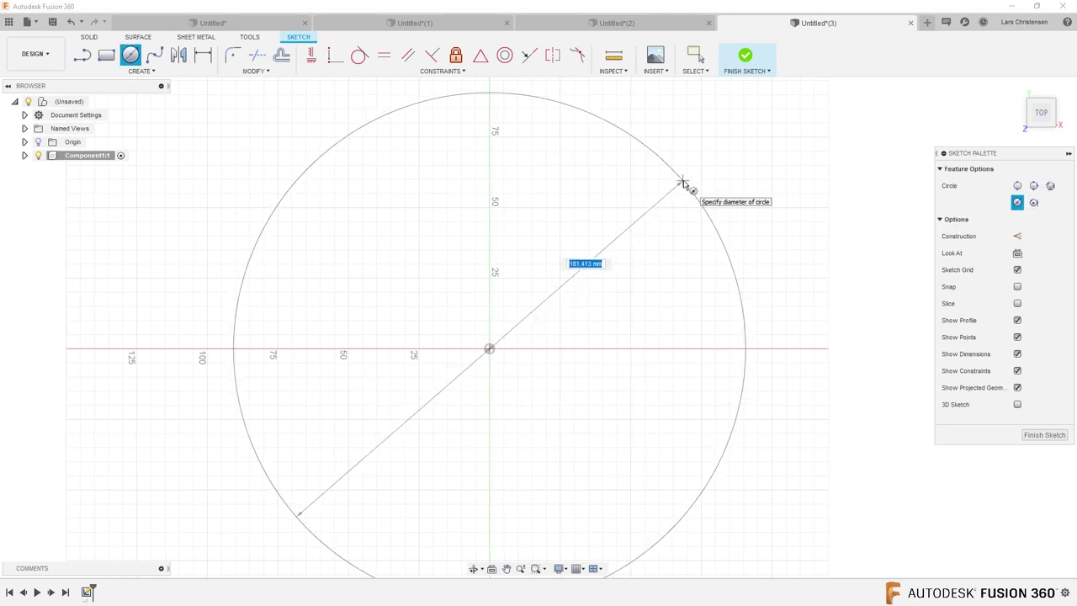
pyautogui.press('Tab')
pyautogui.press('Return')
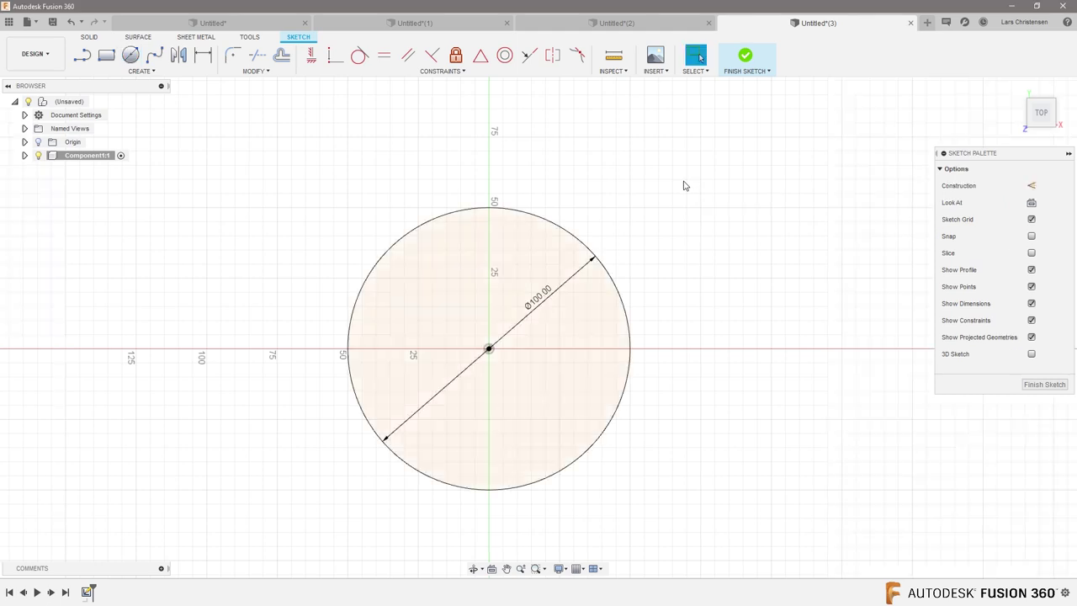
# Extrude the circle profile upward into a tall solid cylinder as a new body.
pyautogui.press('q')
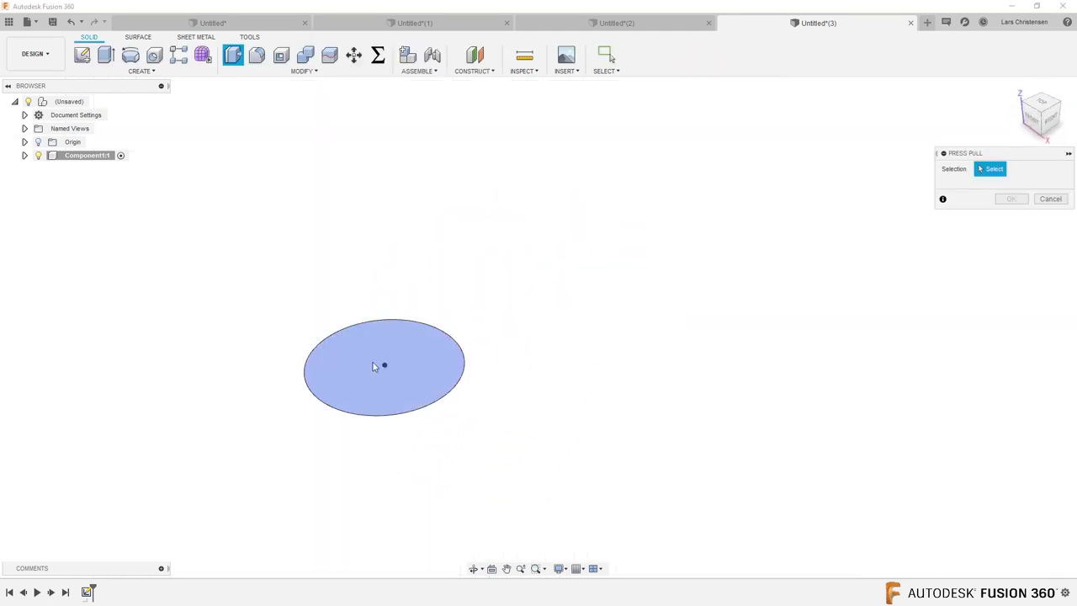
pyautogui.click(368, 365)
pyautogui.moveTo(389, 376); pyautogui.dragTo(393, 214)
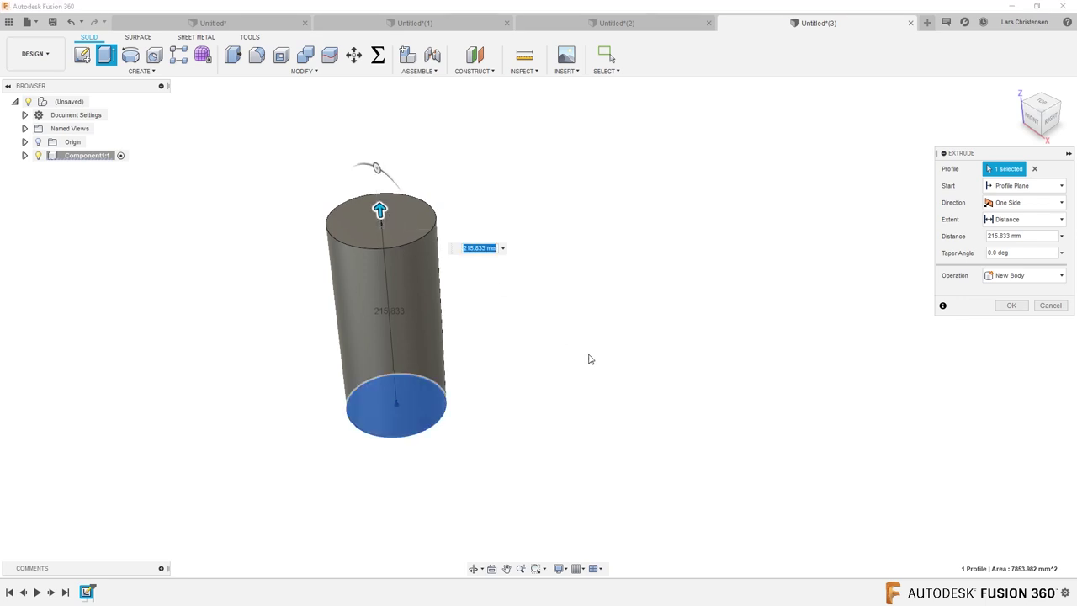
pyautogui.press('Return')
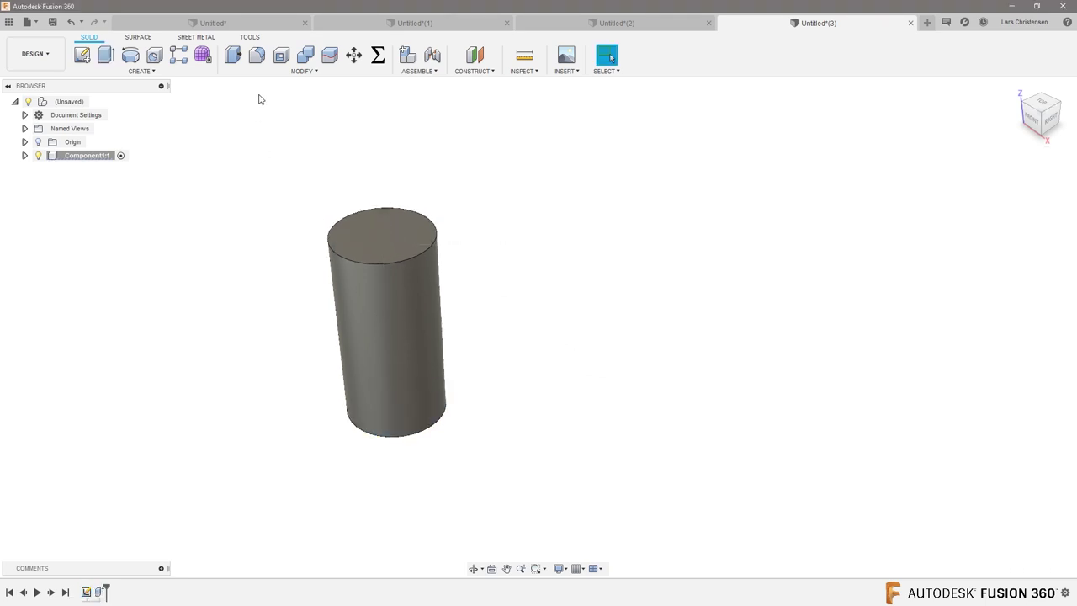
# Shell the cylinder from its top face with a 10 mm inside wall thickness.
pyautogui.click(281, 54)
pyautogui.click(336, 228)
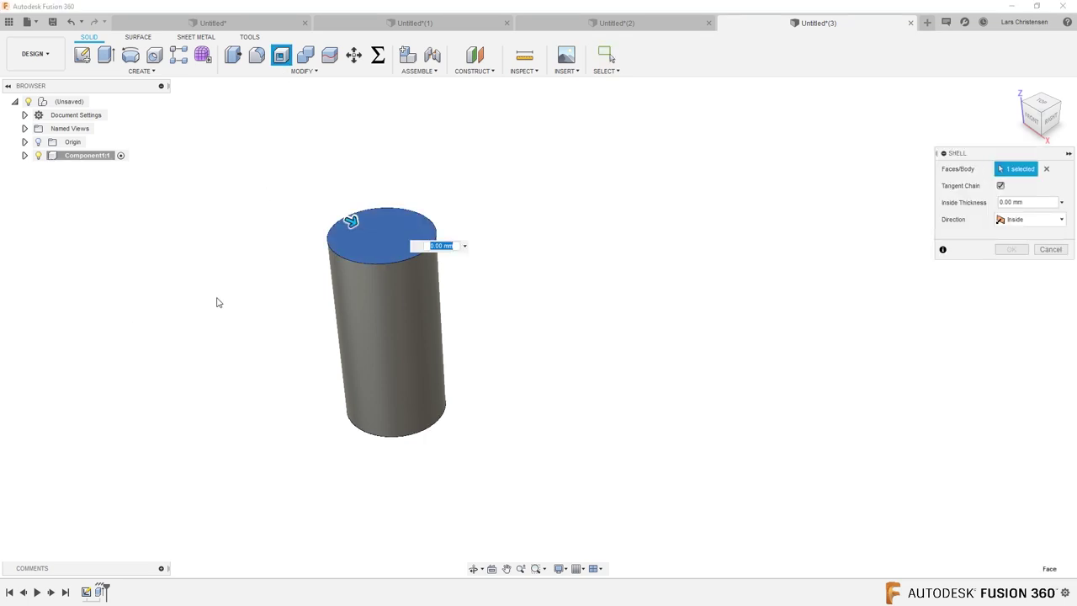
pyautogui.moveTo(352, 221); pyautogui.dragTo(358, 237)
pyautogui.press('Return')
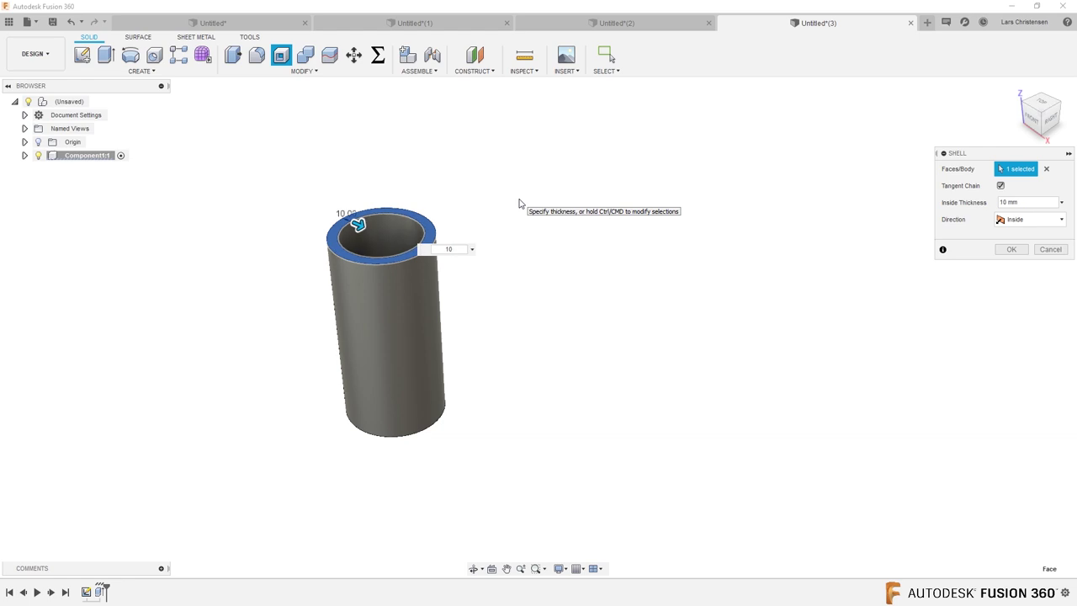
pyautogui.press('Return')
# Rename the component containing the hollow cylinder to Base.
pyautogui.keyDown('shift'); pyautogui.moveTo(602, 314); pyautogui.dragTo(457, 375, button='middle'); pyautogui.keyUp('shift')
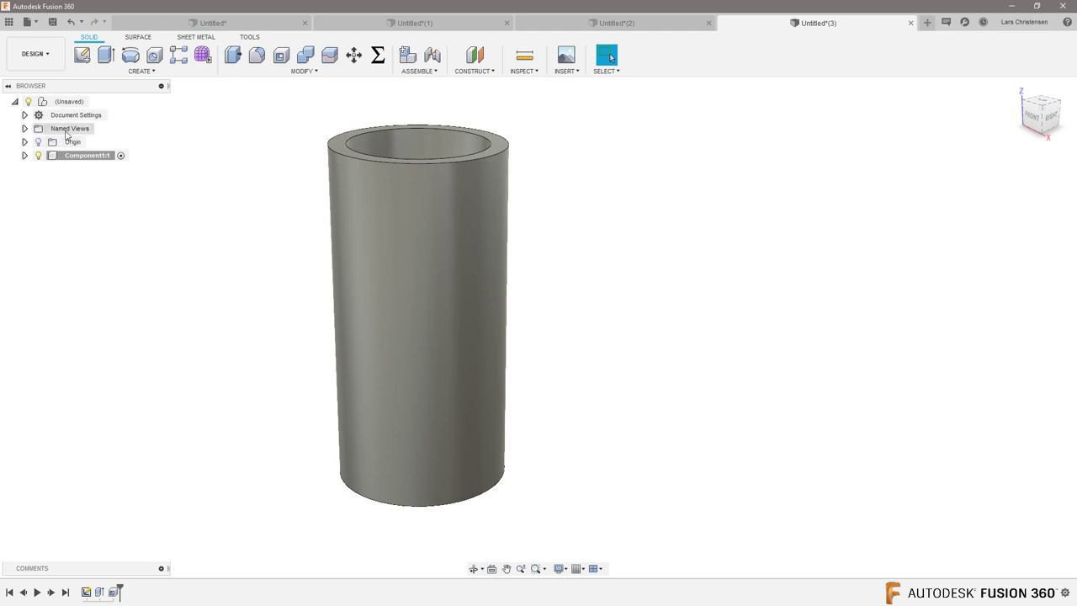
pyautogui.rightClick(72, 102)
pyautogui.click(23, 256)
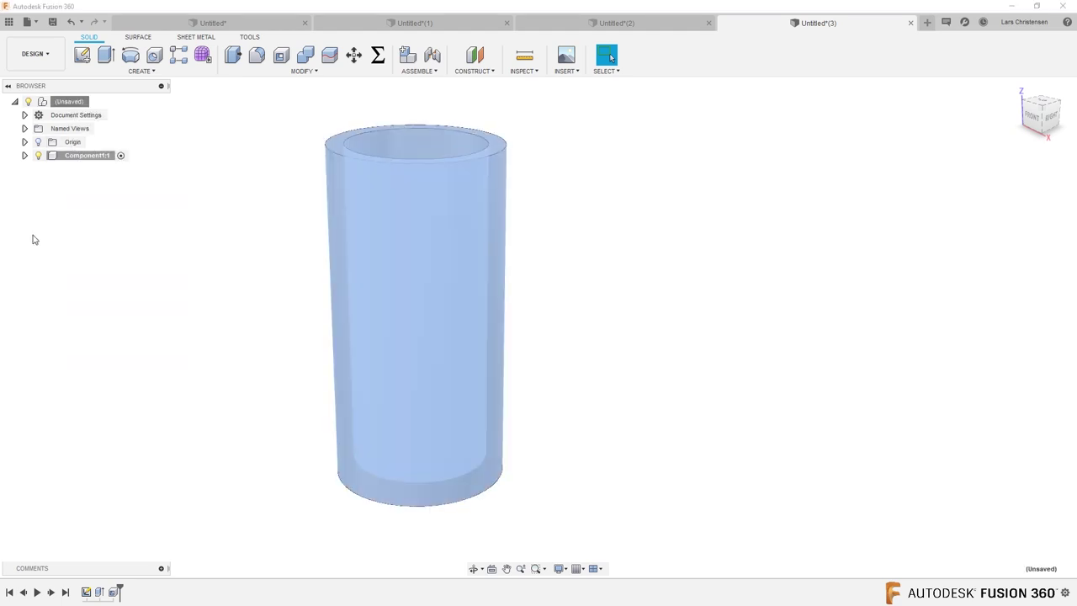
pyautogui.click(81, 159)
pyautogui.click(82, 158)
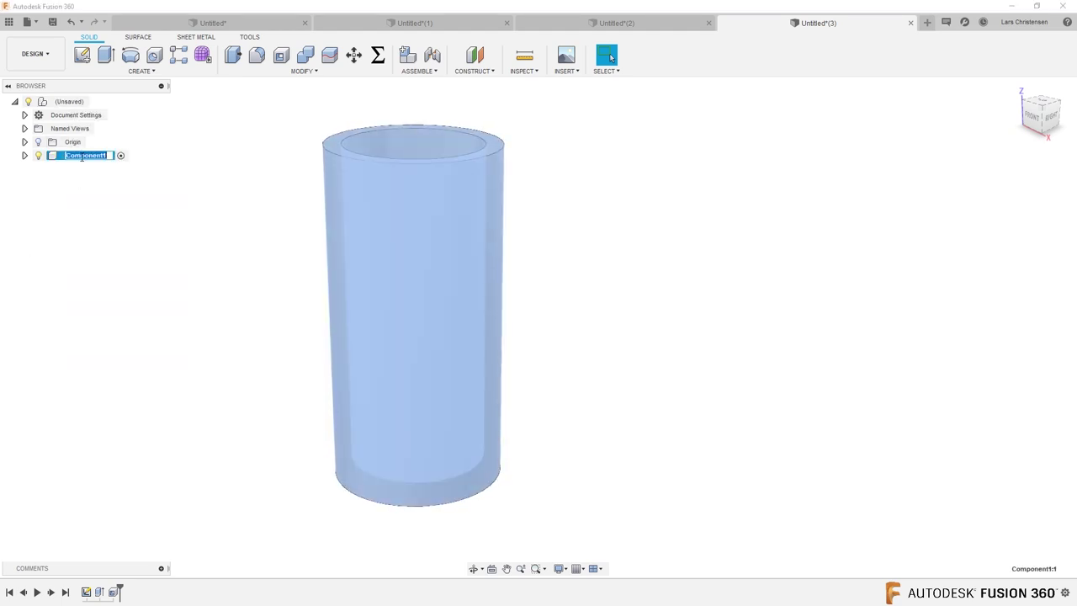
pyautogui.write('Base')
pyautogui.press('Return')
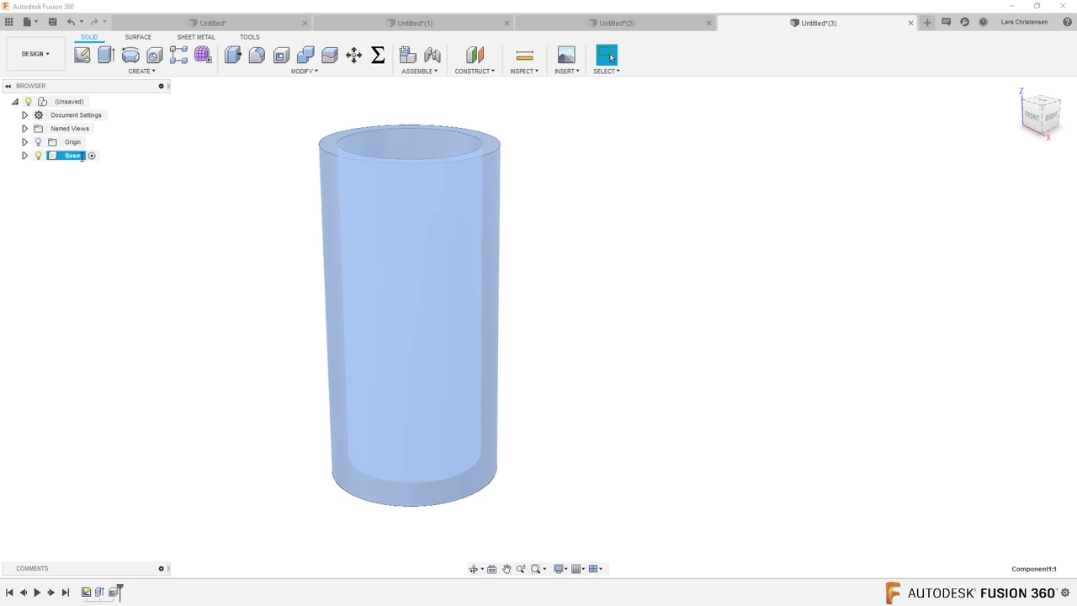
# Create a second component under the root assembly and name it Lid.
pyautogui.rightClick(71, 102)
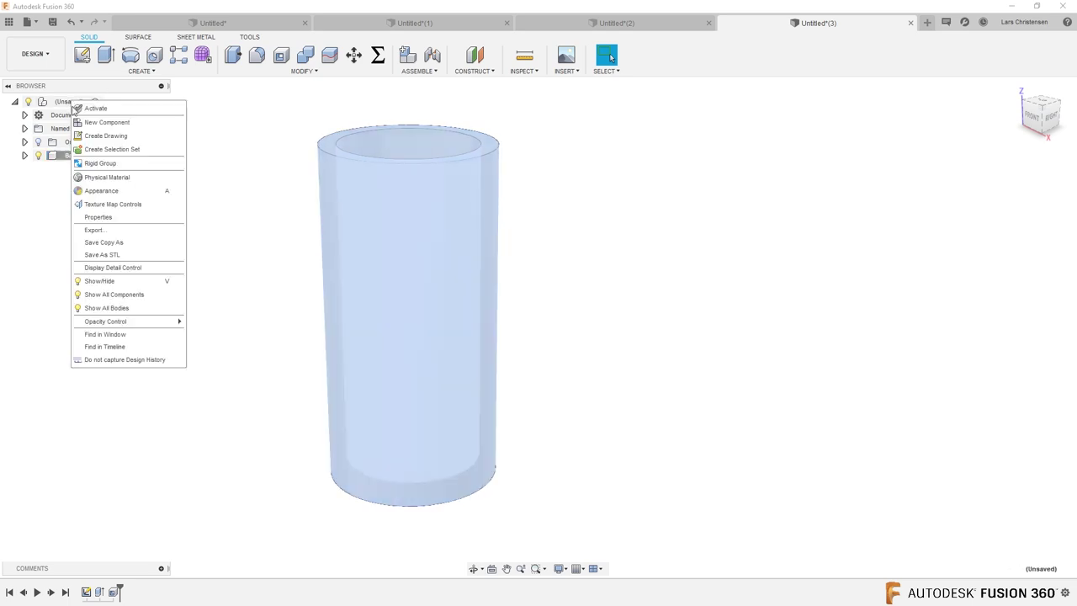
pyautogui.click(81, 123)
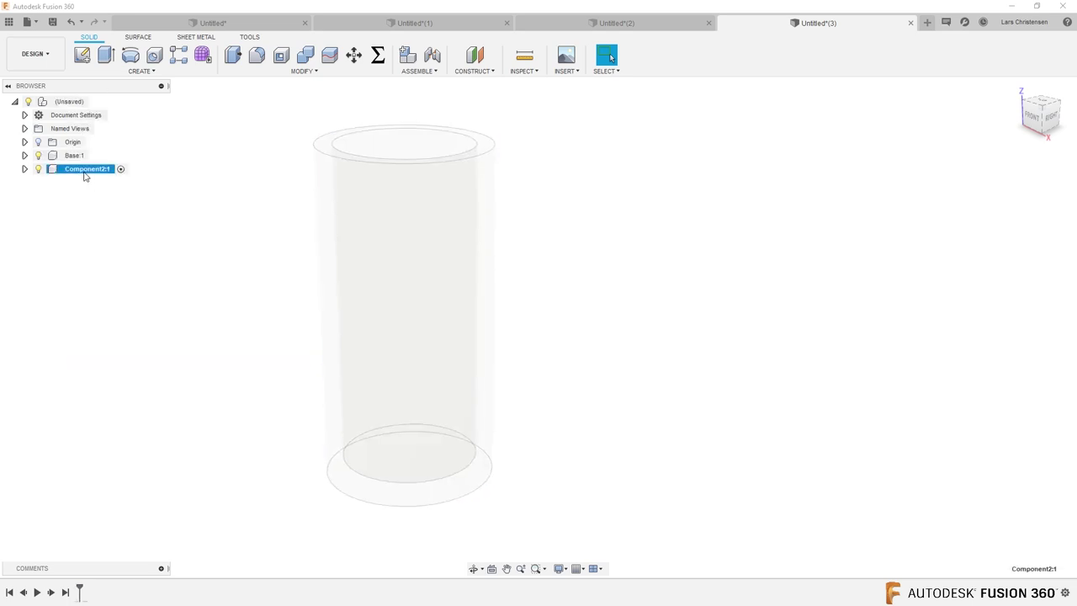
pyautogui.doubleClick(84, 171)
pyautogui.write('Lid')
pyautogui.press('Return')
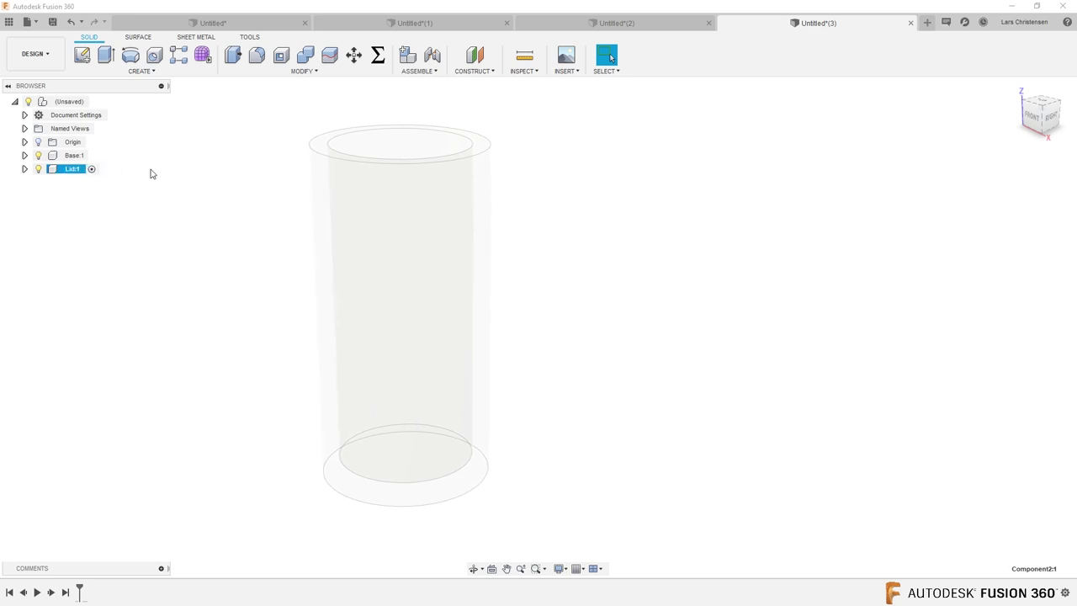
# Start a sketch on the top rim of the base and project its outer circular edge into it.
pyautogui.click(82, 55)
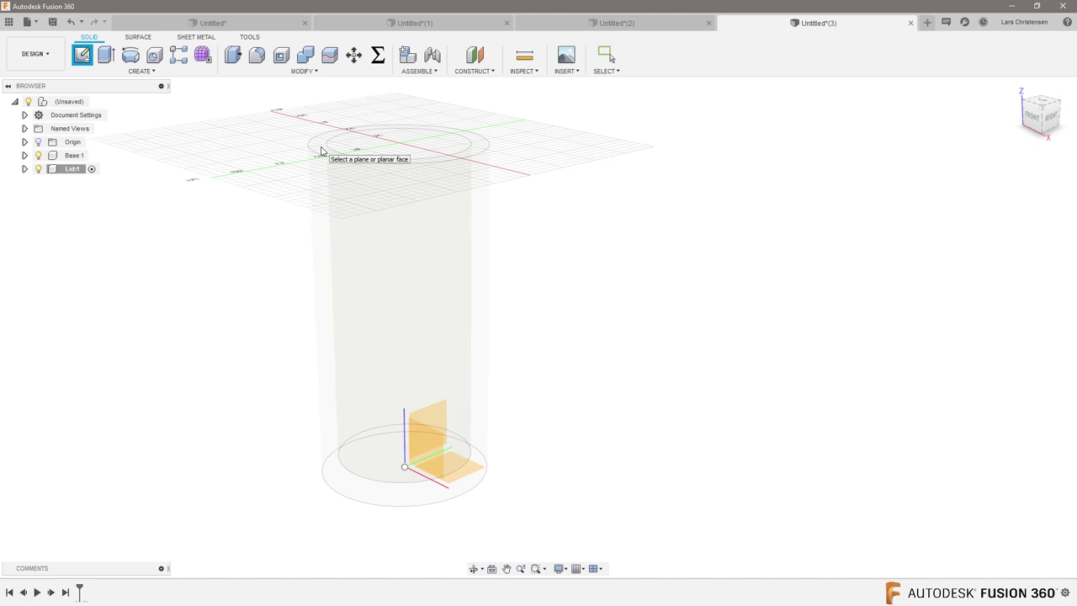
pyautogui.click(320, 150)
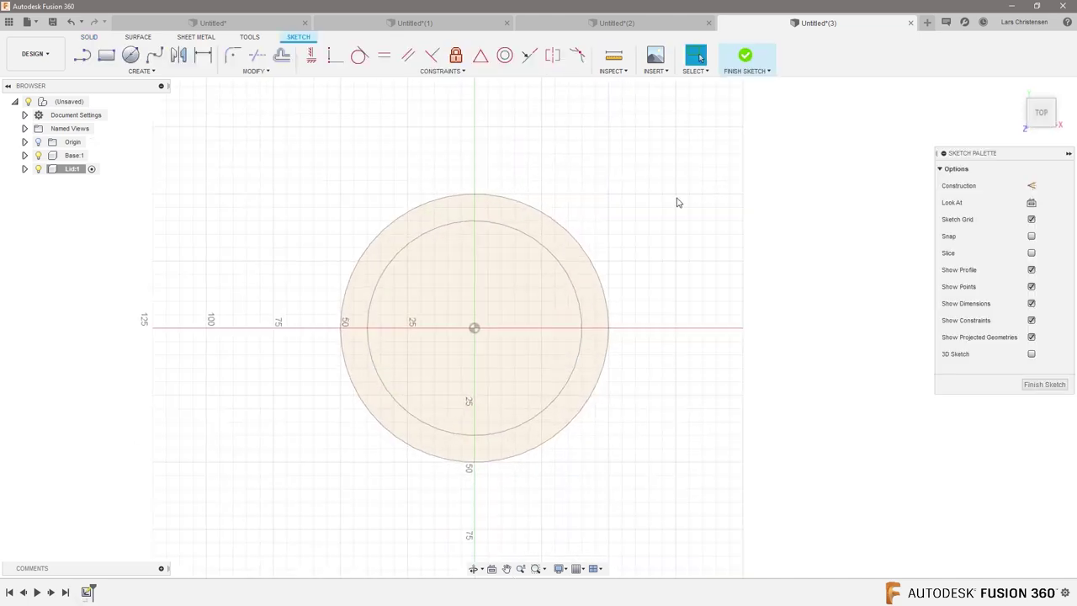
pyautogui.press('p')
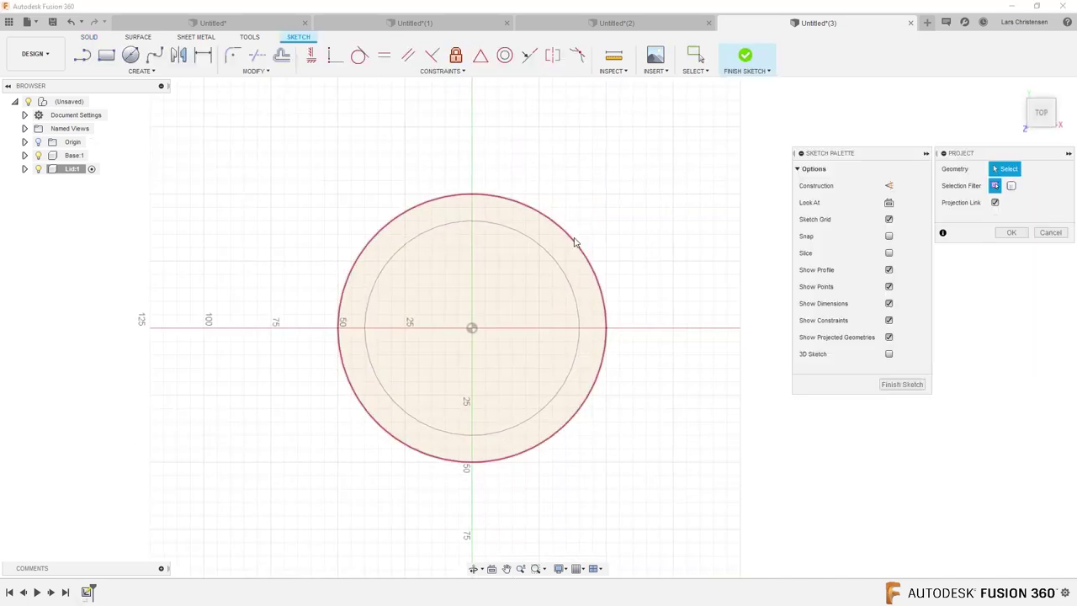
pyautogui.click(574, 242)
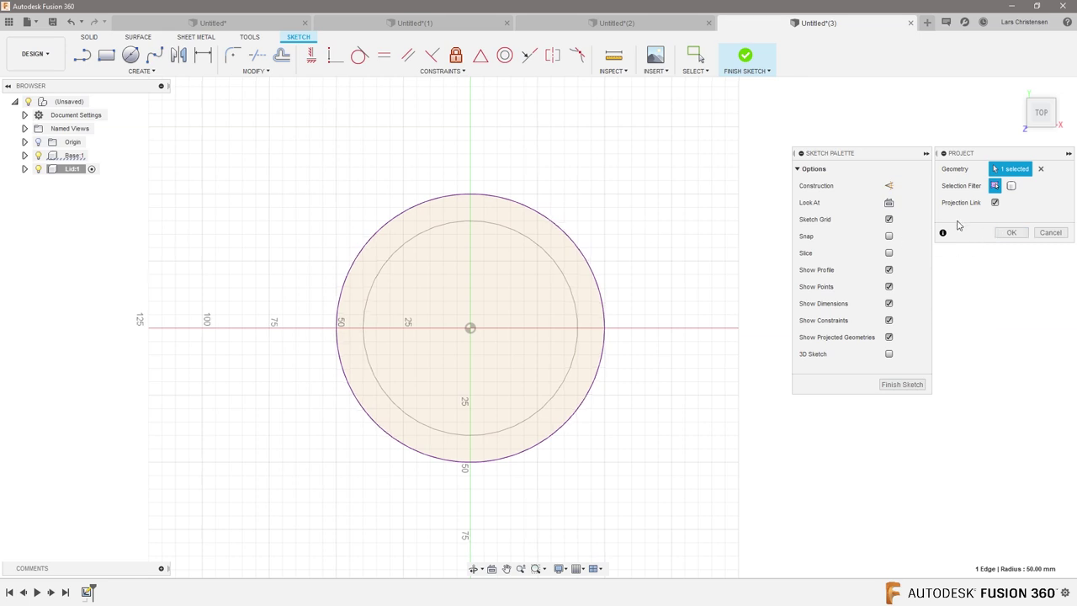
pyautogui.click(1011, 233)
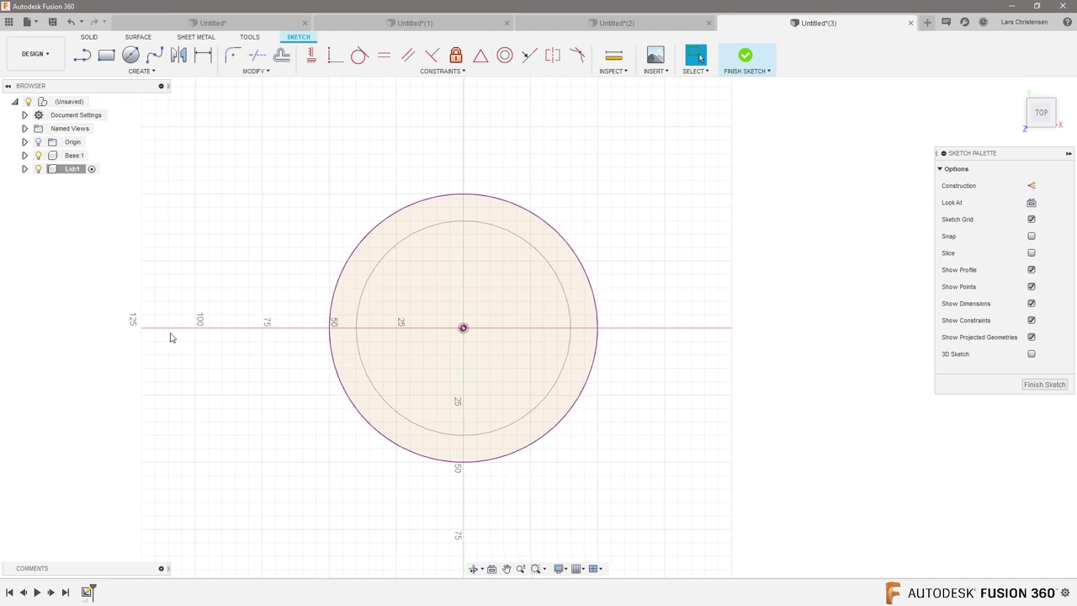
# Offset the projected outer circle outward by 0.5 mm in the lid sketch.
pyautogui.scroll(3, 720, 299)
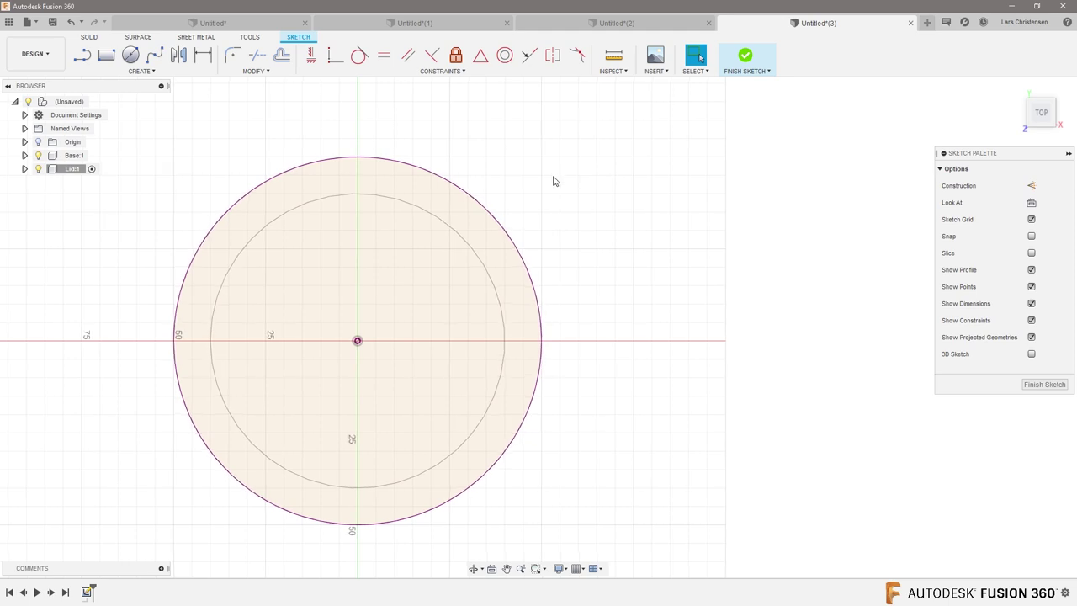
pyautogui.press('o')
pyautogui.click(454, 184)
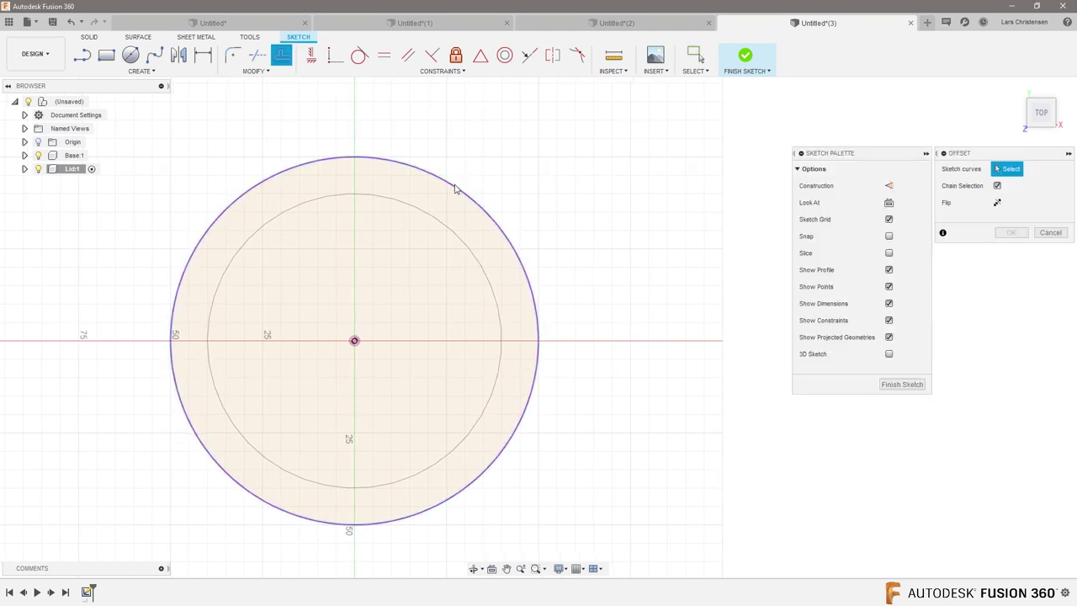
pyautogui.write('0.5')
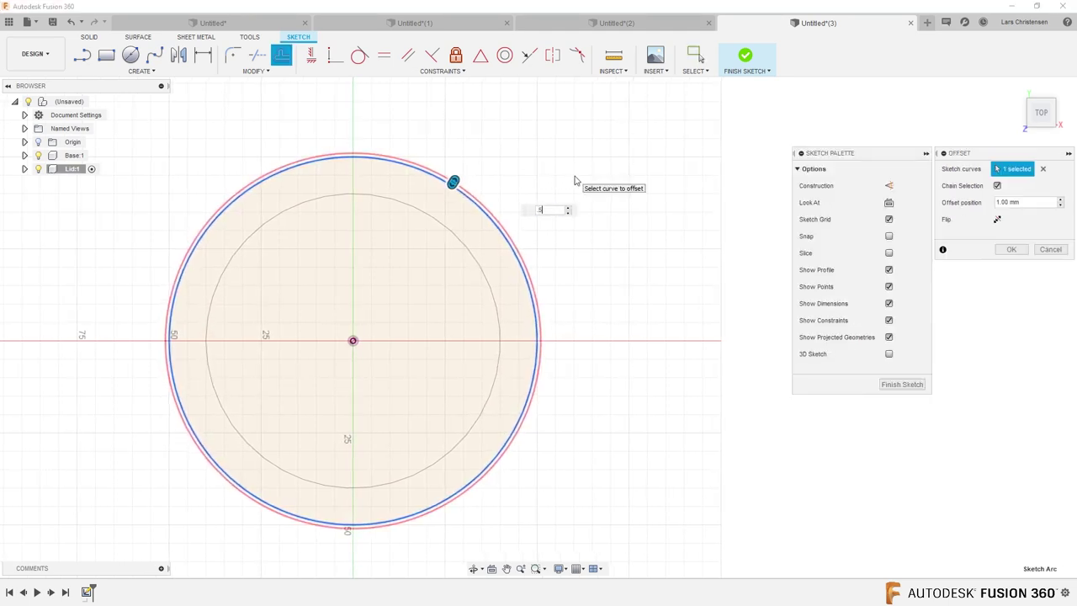
pyautogui.press('Return')
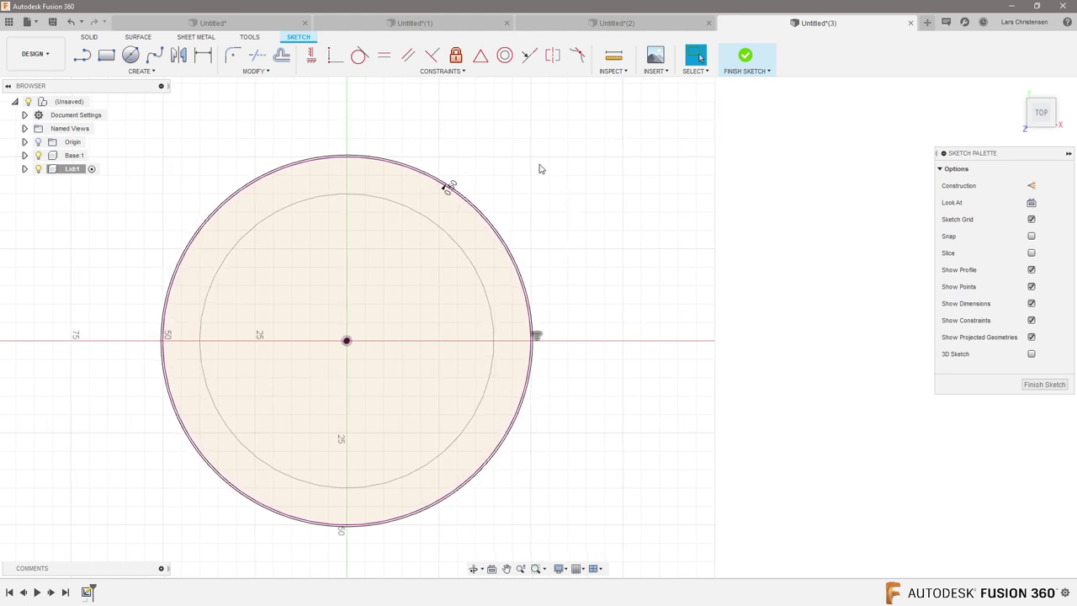
pyautogui.press('o')
pyautogui.click(447, 183)
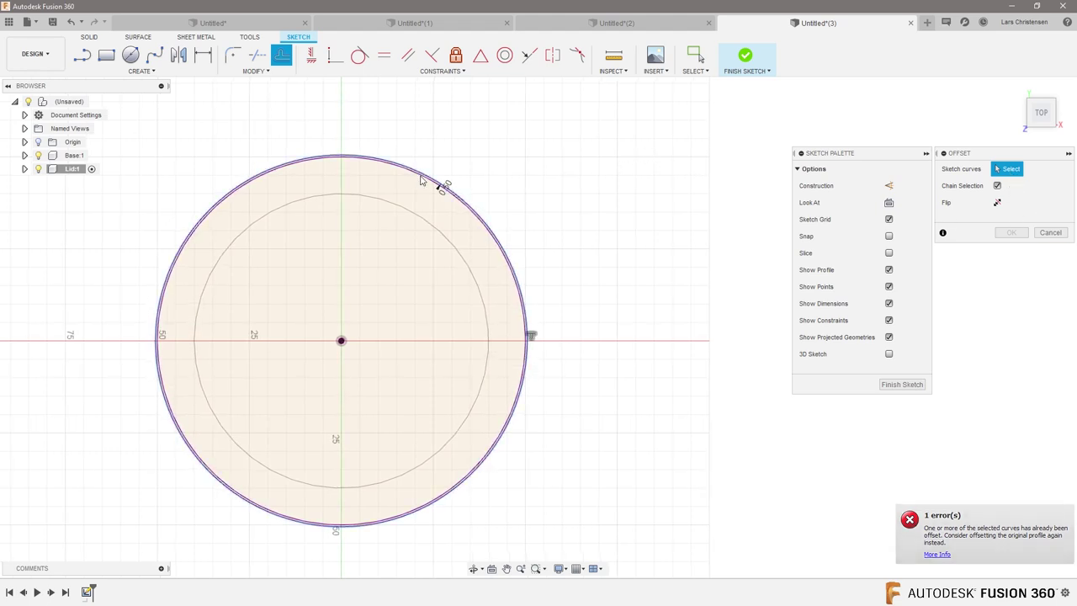
pyautogui.scroll(2, 427, 158)
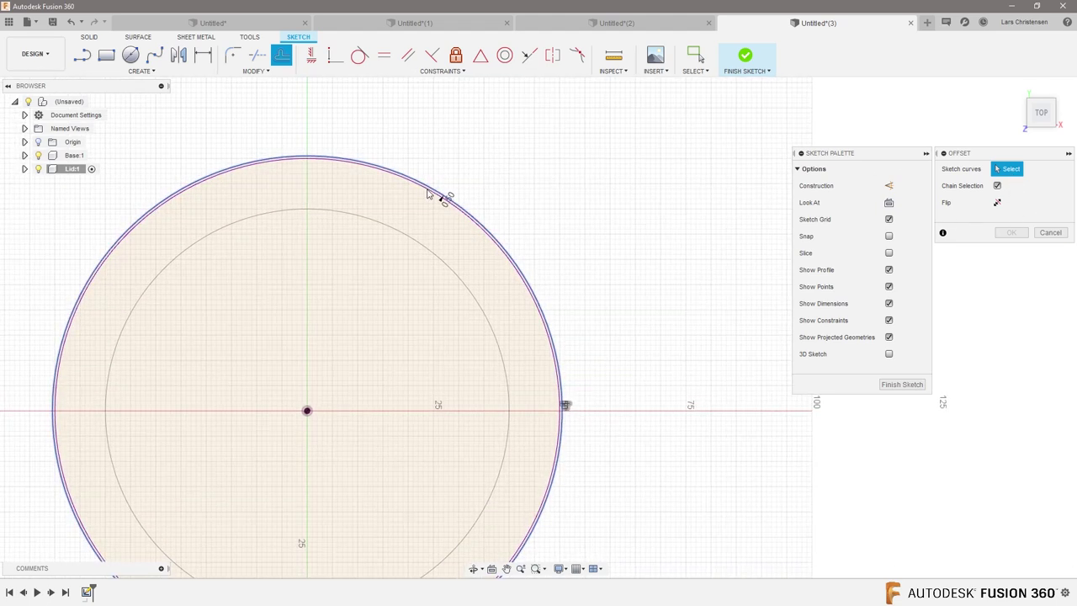
pyautogui.scroll(-2, 557, 195)
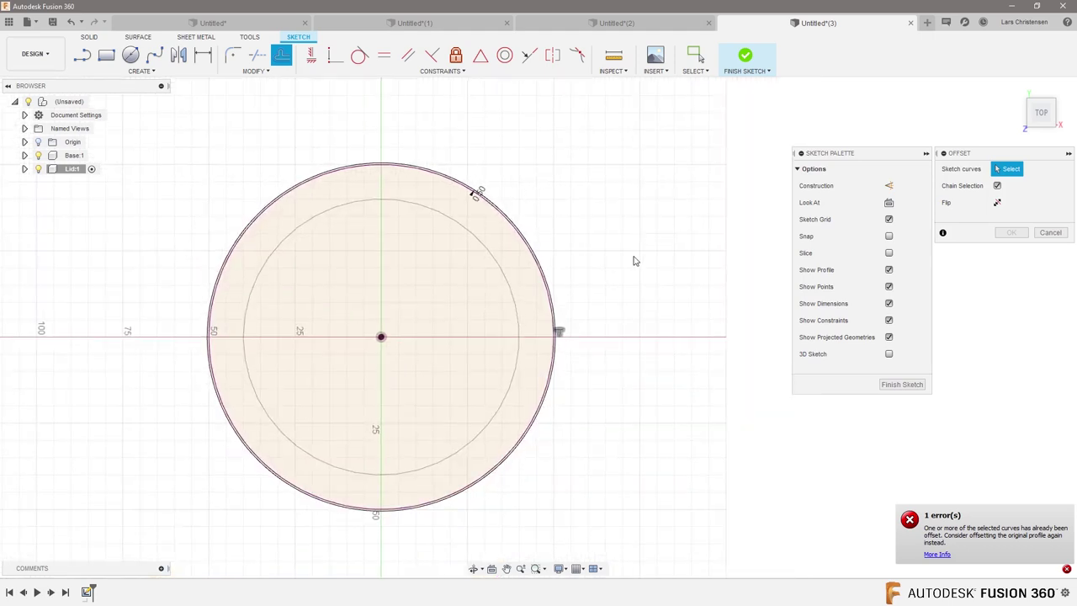
pyautogui.click(1050, 232)
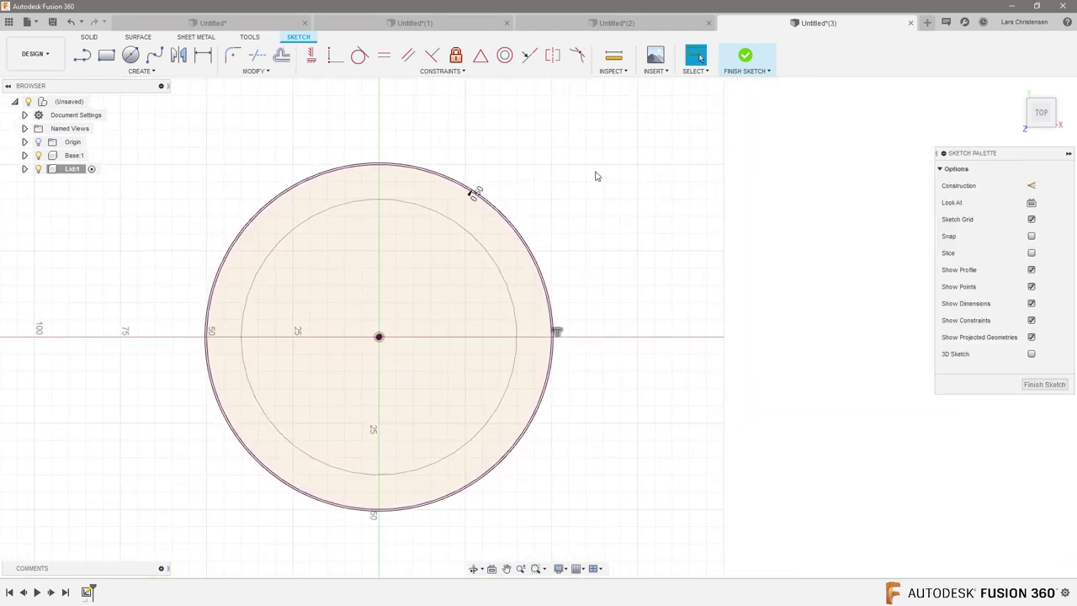
# Offset the projected base circle outward by 10 mm in the lid sketch.
pyautogui.press('o')
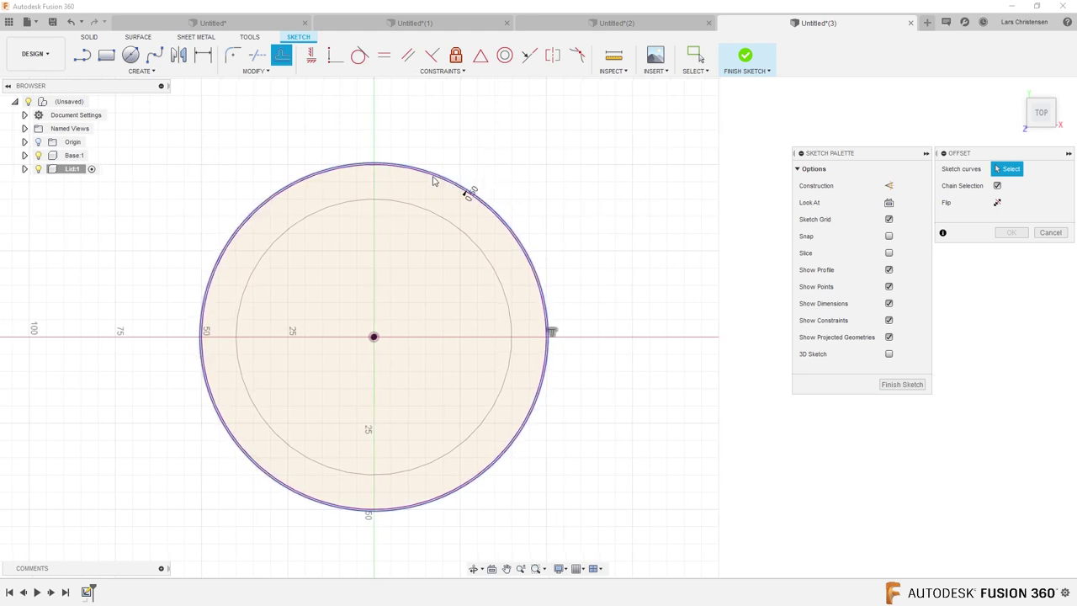
pyautogui.click(432, 181)
pyautogui.moveTo(435, 168); pyautogui.dragTo(443, 139)
pyautogui.write('10')
pyautogui.press('Return')
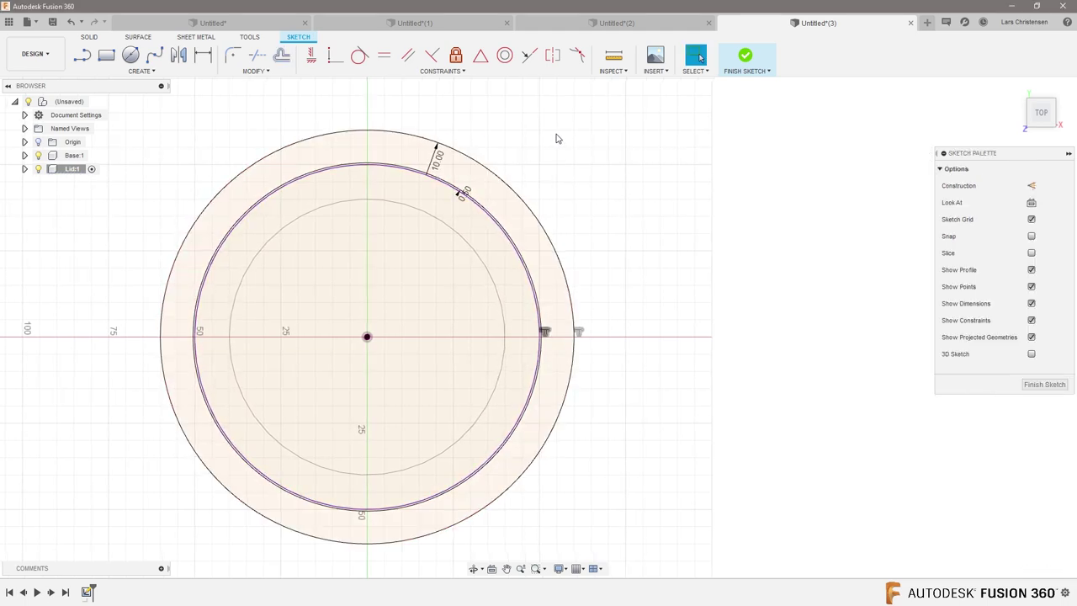
# Extrude the outer ring profile of the lid sketch 20 mm downward around the base as a new body.
pyautogui.scroll(2, 615, 271)
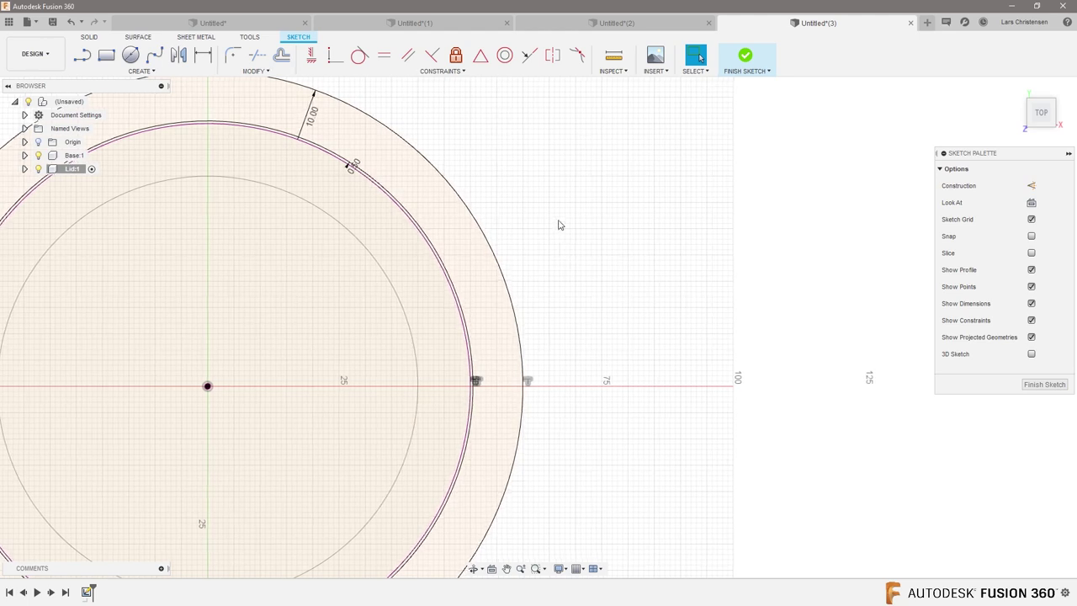
pyautogui.press('e')
pyautogui.press('q')
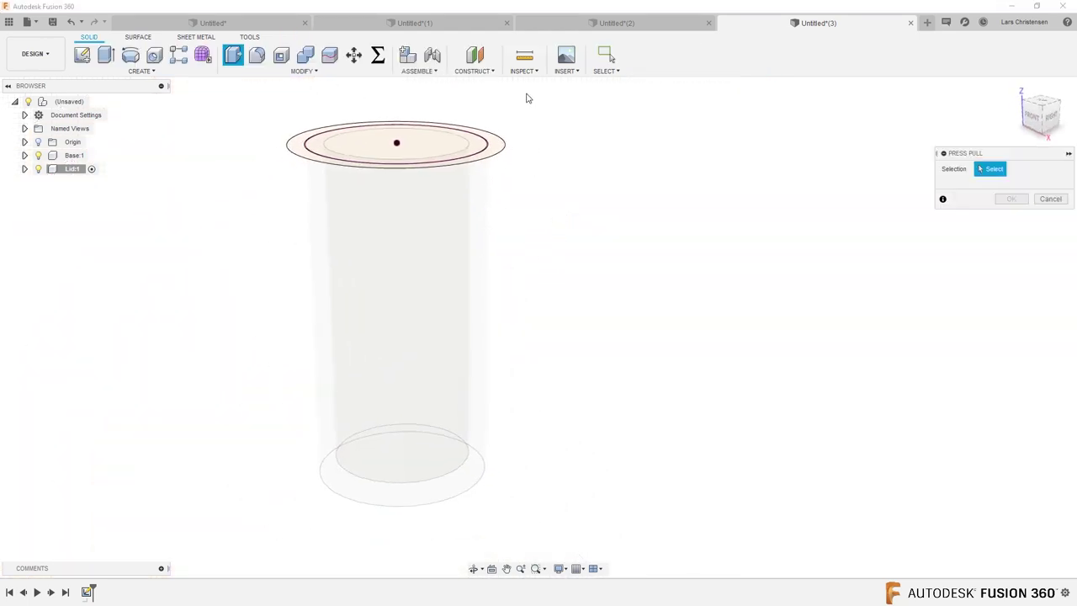
pyautogui.scroll(3, 505, 114)
pyautogui.scroll(5, 482, 139)
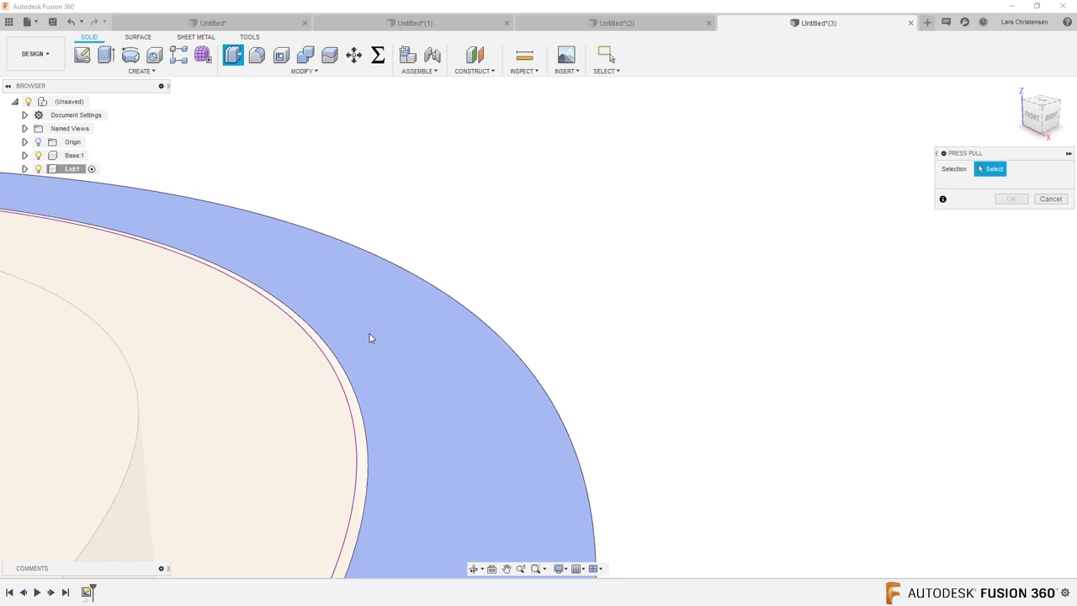
pyautogui.click(373, 343)
pyautogui.scroll(-6, 627, 171)
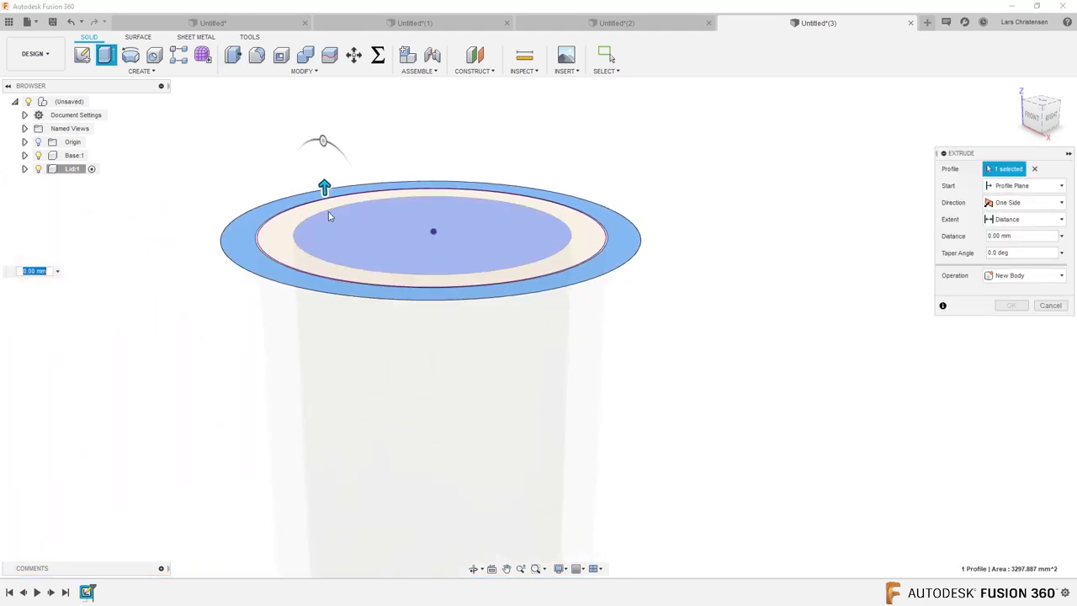
pyautogui.moveTo(324, 184); pyautogui.dragTo(325, 264)
pyautogui.keyDown('shift'); pyautogui.moveTo(120, 342); pyautogui.dragTo(310, 375, button='middle'); pyautogui.keyUp('shift')
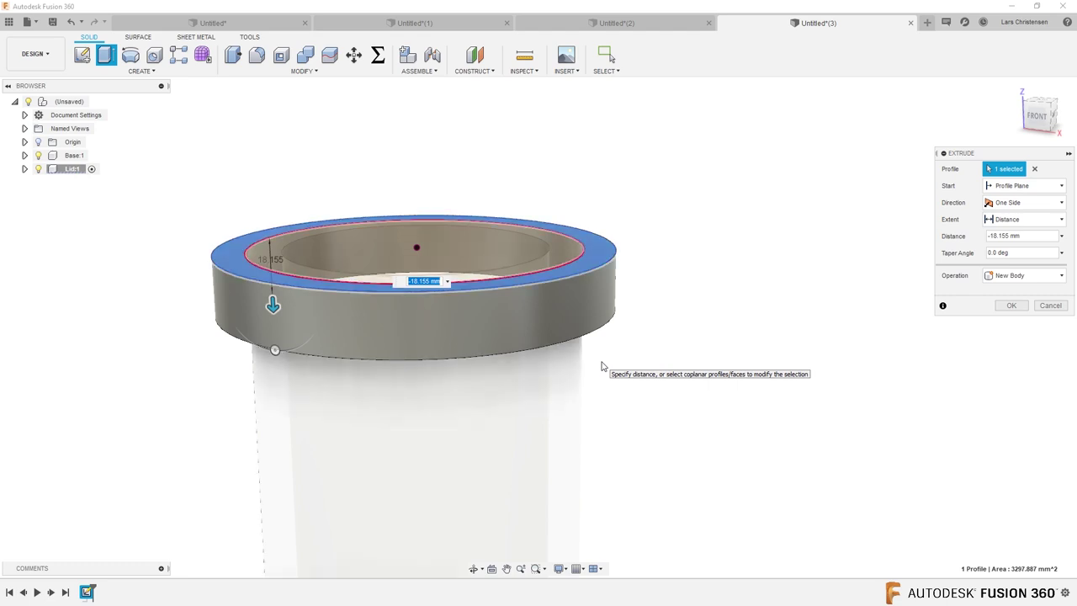
pyautogui.press('Return')
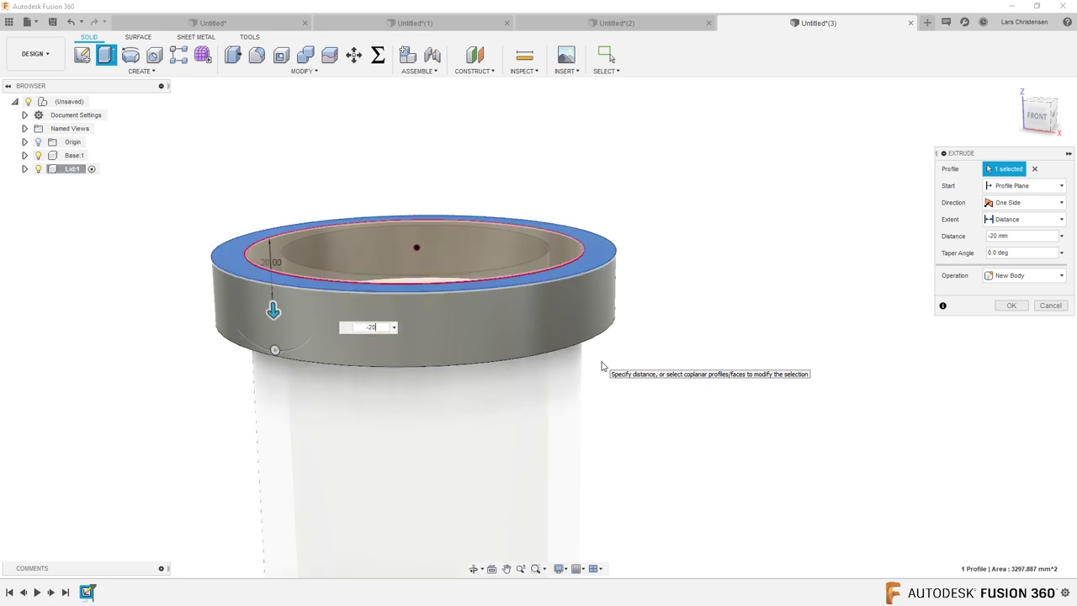
pyautogui.press('Return')
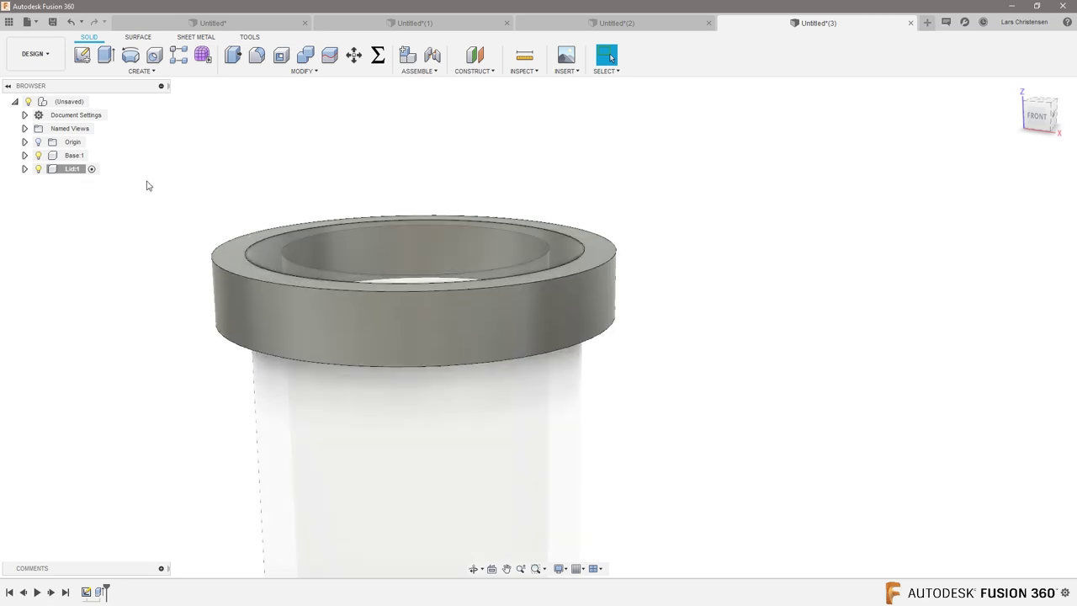
pyautogui.click(106, 57)
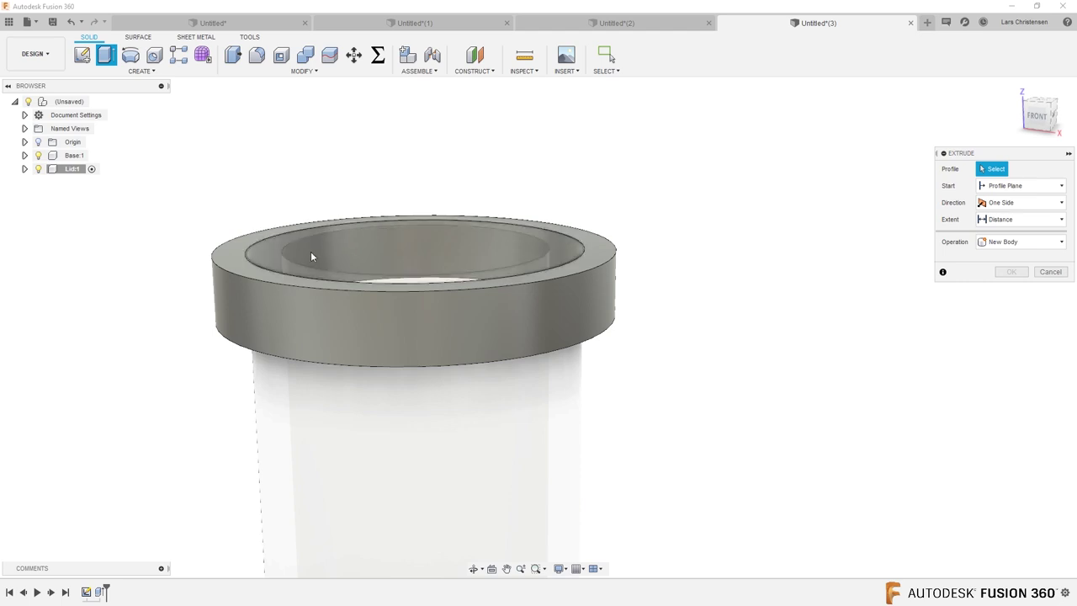
pyautogui.click(274, 259)
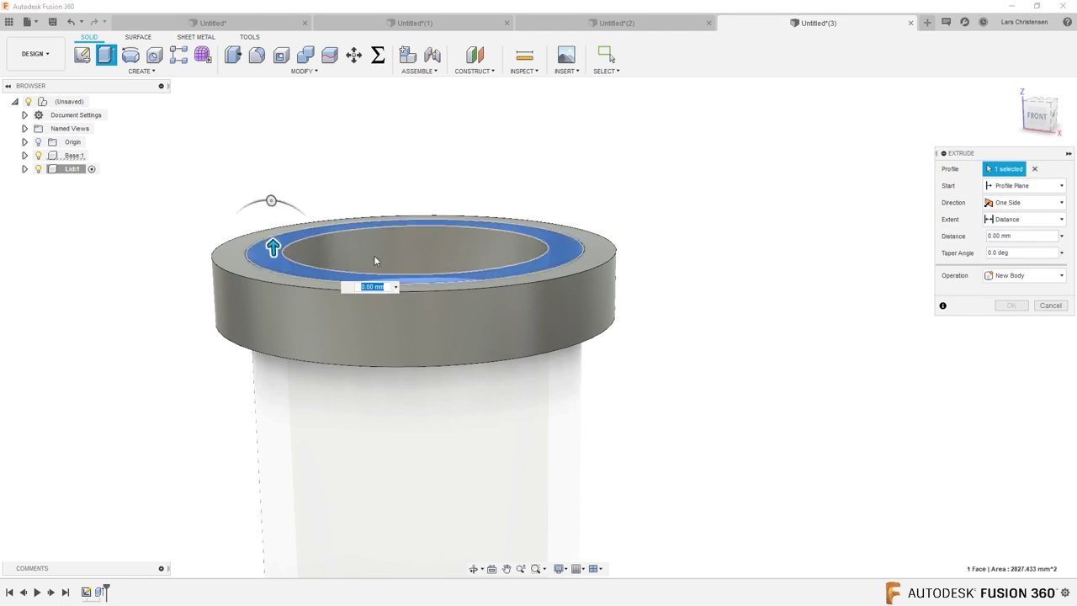
pyautogui.keyDown('shift'); pyautogui.moveTo(388, 260); pyautogui.dragTo(404, 317, button='middle'); pyautogui.keyUp('shift')
pyautogui.scroll(3, 404, 317)
pyautogui.moveTo(353, 223); pyautogui.dragTo(319, 266, button='middle')
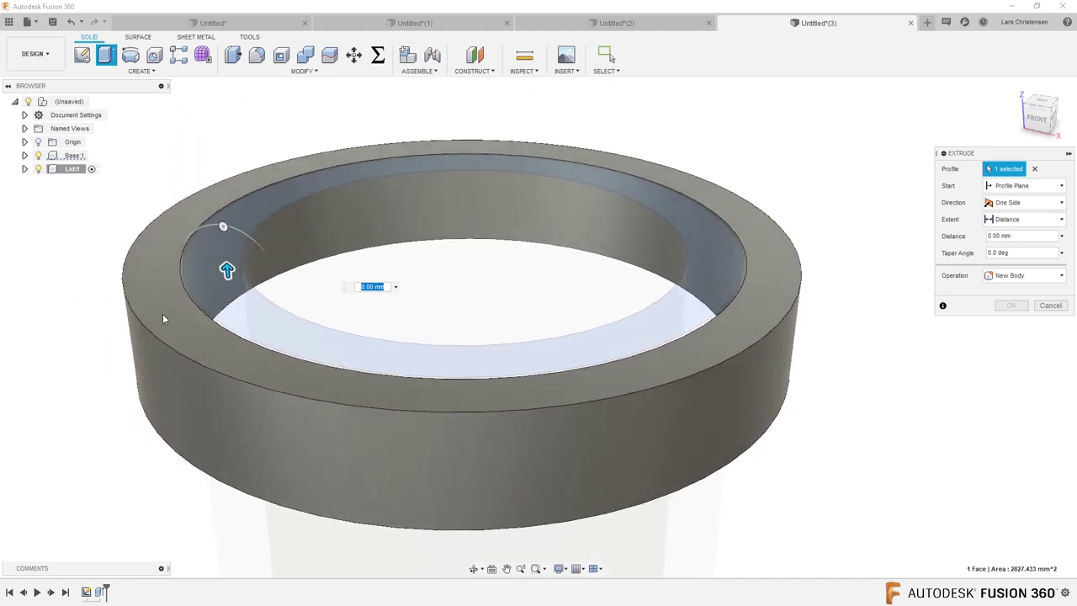
pyautogui.scroll(5, 163, 312)
pyautogui.write('-20')
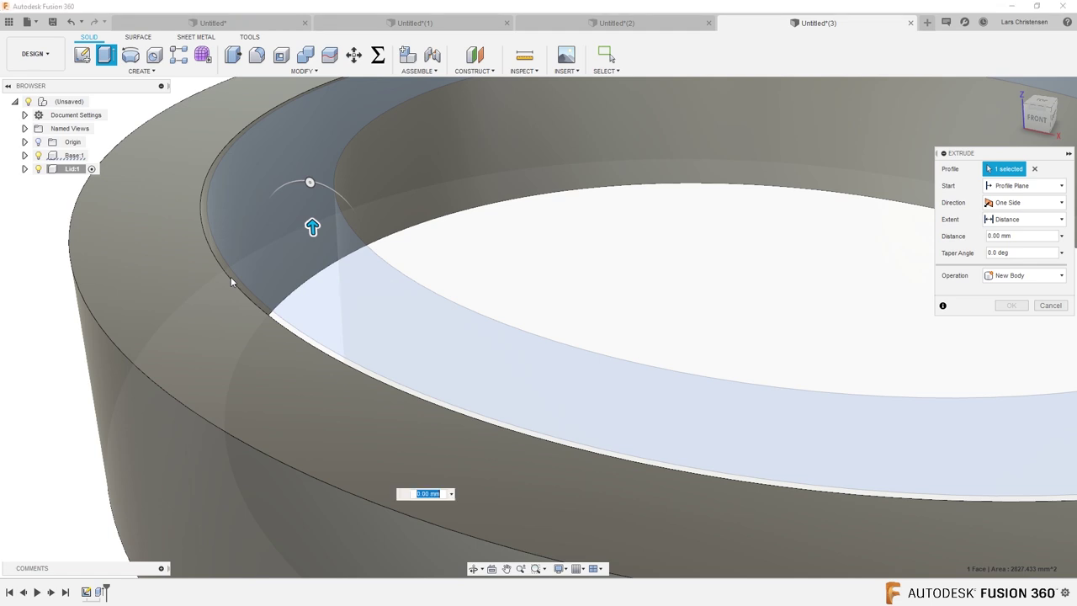
pyautogui.moveTo(330, 473); pyautogui.dragTo(303, 118)
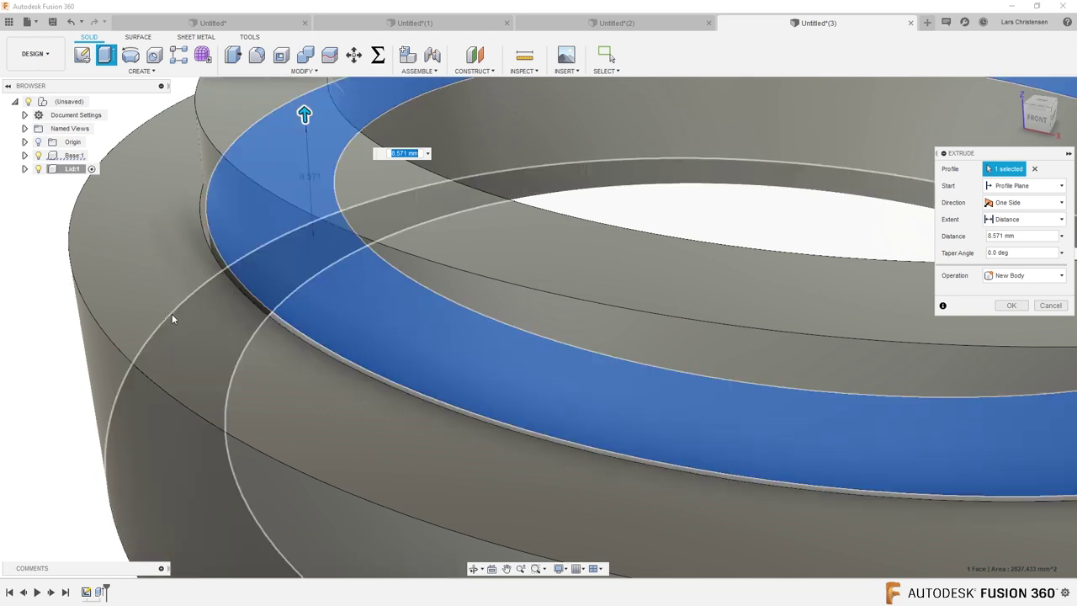
pyautogui.click(1049, 307)
# Start a sketch on the lid ring's top face and project the ring's outer circular edge into it.
pyautogui.scroll(-3, 438, 257)
pyautogui.scroll(2, 146, 309)
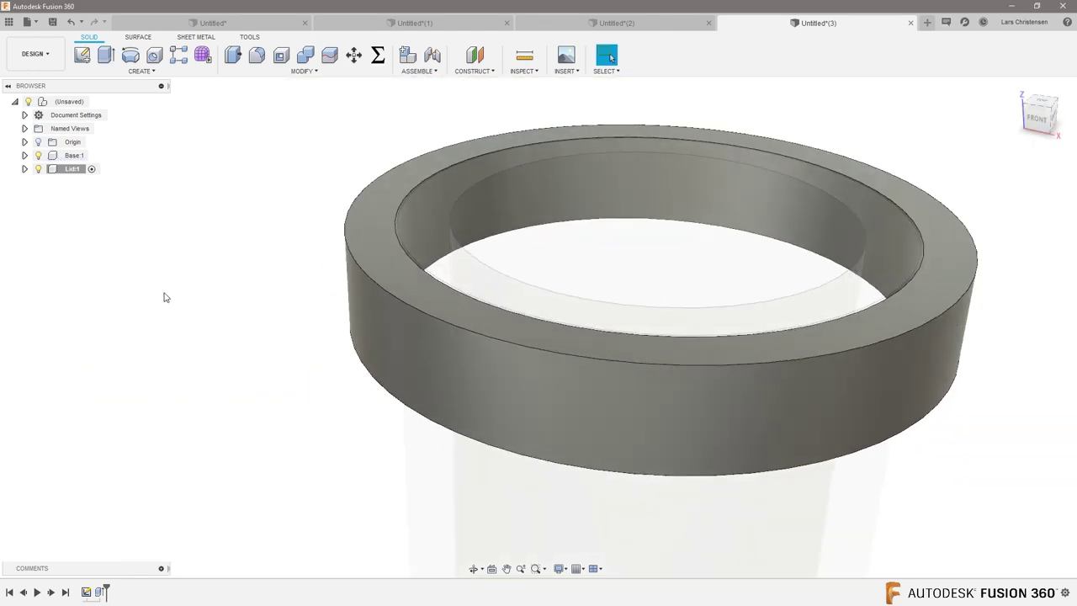
pyautogui.click(82, 55)
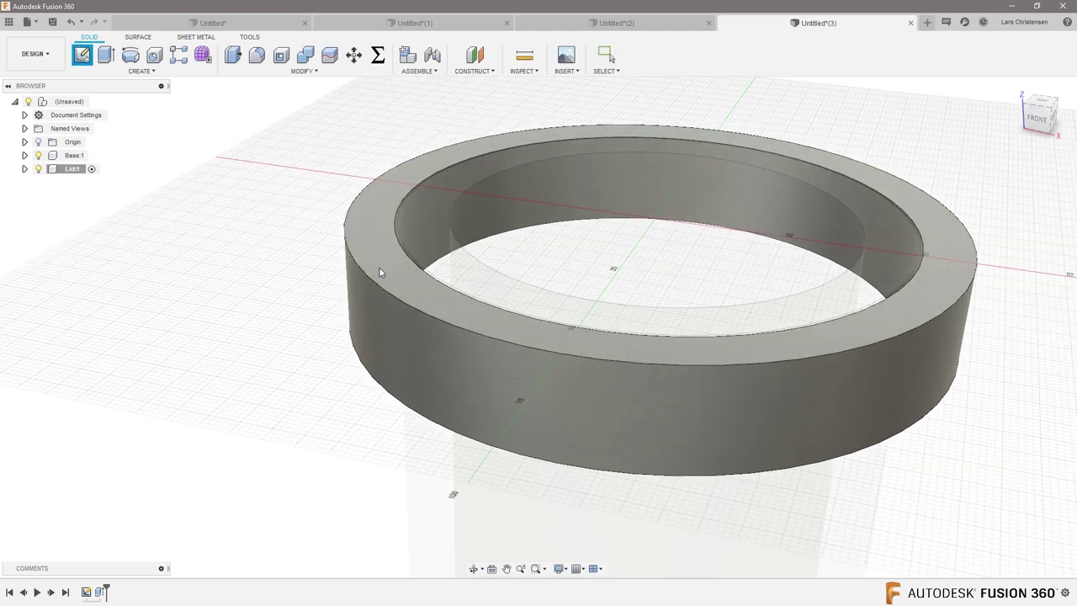
pyautogui.click(380, 267)
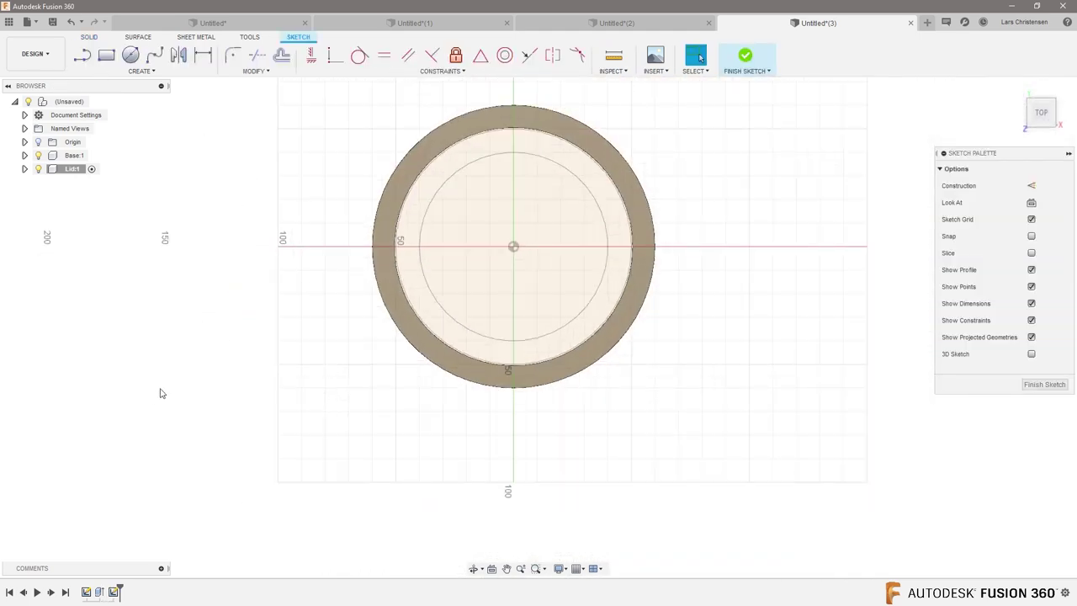
pyautogui.press('p')
pyautogui.click(587, 129)
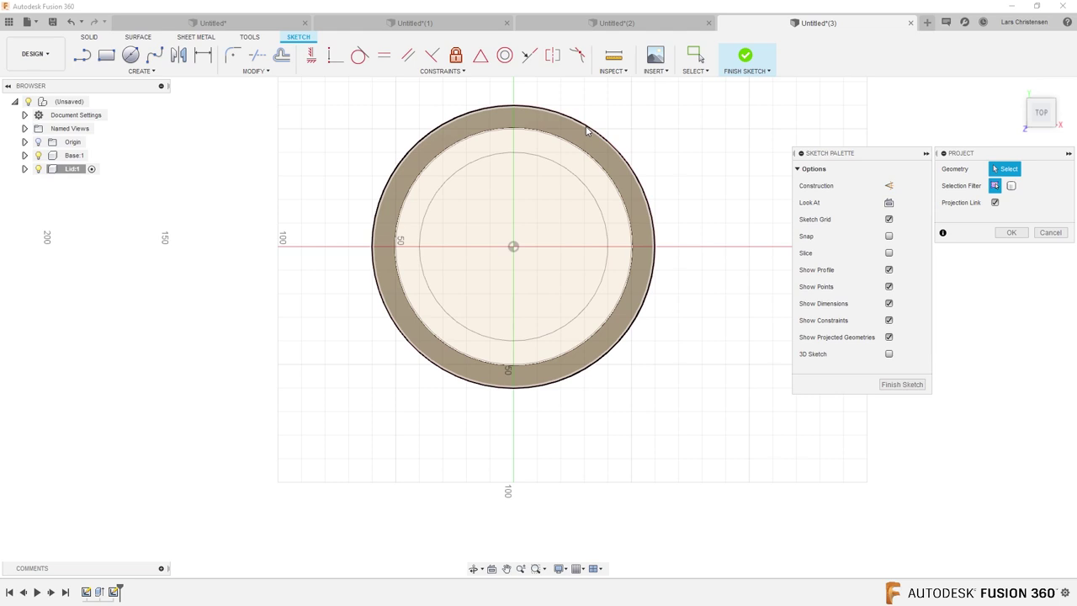
pyautogui.press('Return')
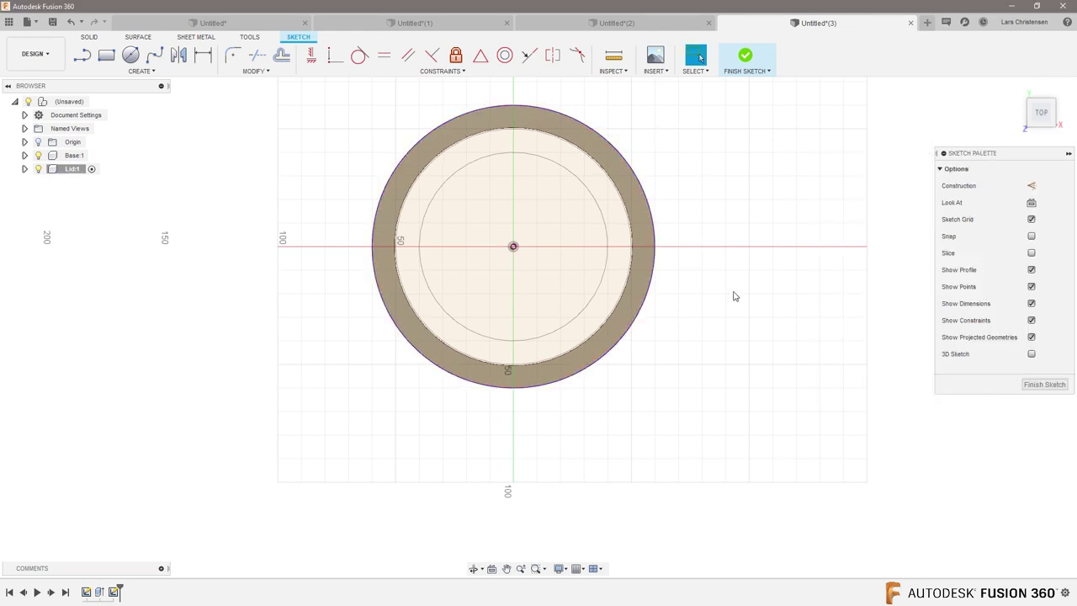
# Extrude the ring and inner disc profiles upward, joining them to the ring to close the top of the lid.
pyautogui.press('e')
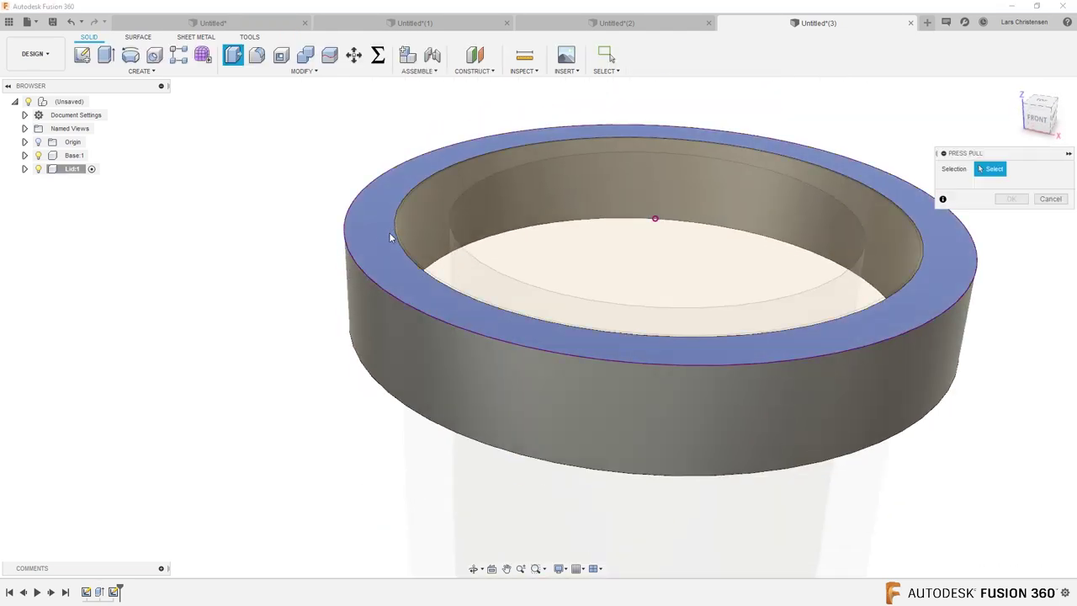
pyautogui.click(377, 239)
pyautogui.click(412, 238)
pyautogui.scroll(-3, 172, 254)
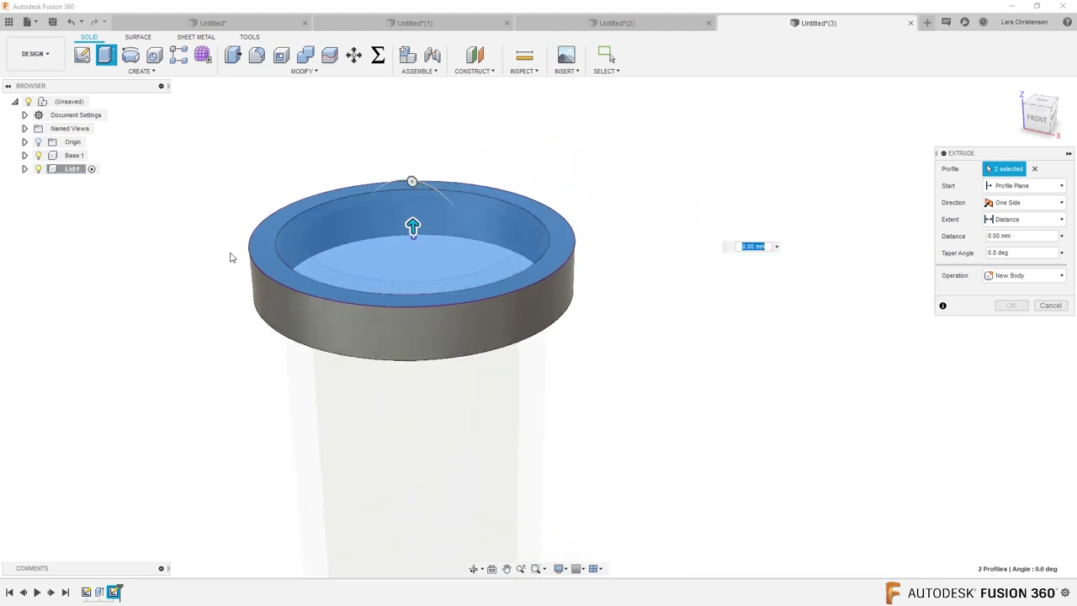
pyautogui.moveTo(412, 224); pyautogui.dragTo(411, 203)
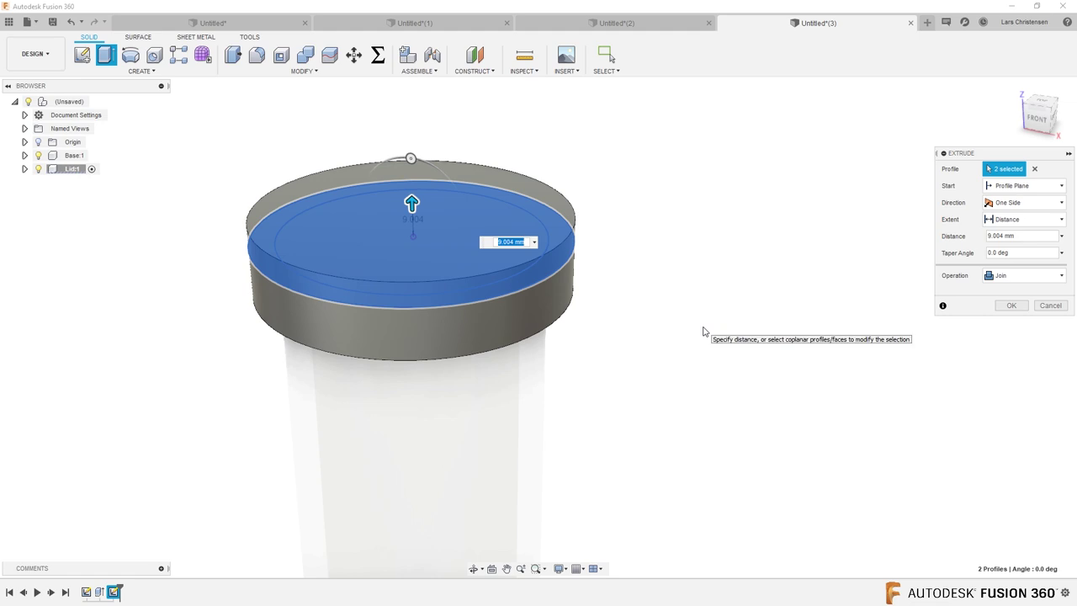
pyautogui.press('Return')
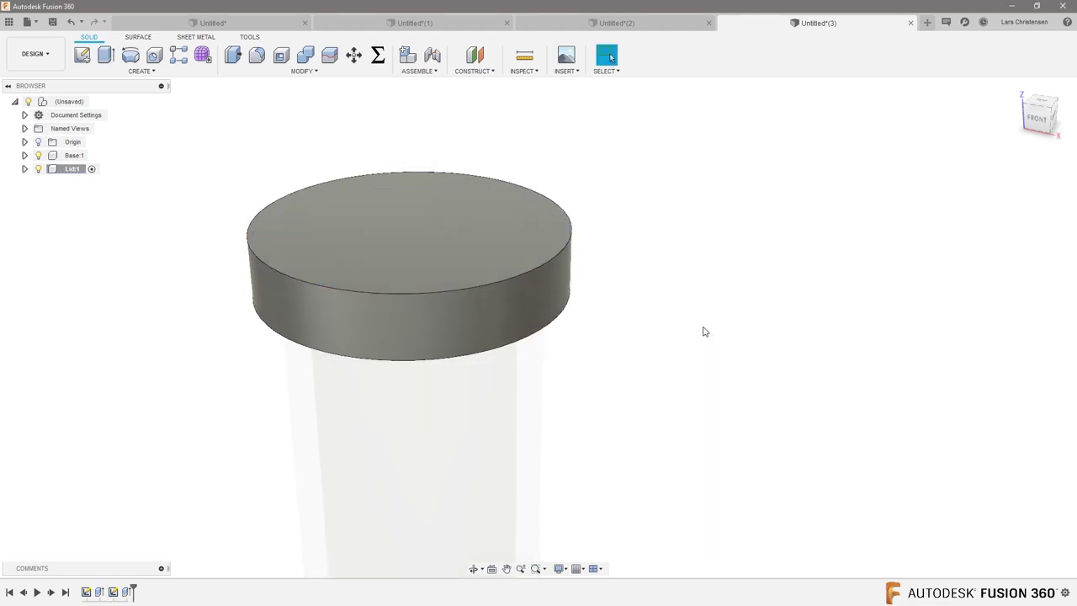
# Activate the Base and Lid components in turn to view each one, and return to the root assembly.
pyautogui.keyDown('shift'); pyautogui.moveTo(745, 319); pyautogui.dragTo(577, 317, button='middle'); pyautogui.keyUp('shift')
pyautogui.keyDown('shift'); pyautogui.moveTo(118, 410); pyautogui.dragTo(87, 409, button='middle'); pyautogui.keyUp('shift')
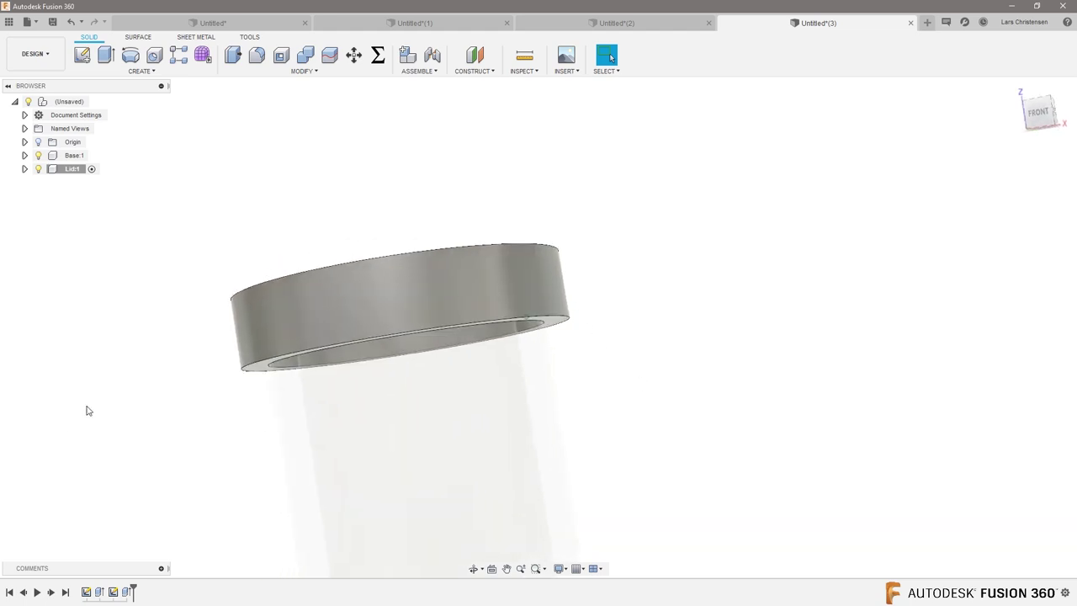
pyautogui.rightClick(74, 164)
pyautogui.click(96, 155)
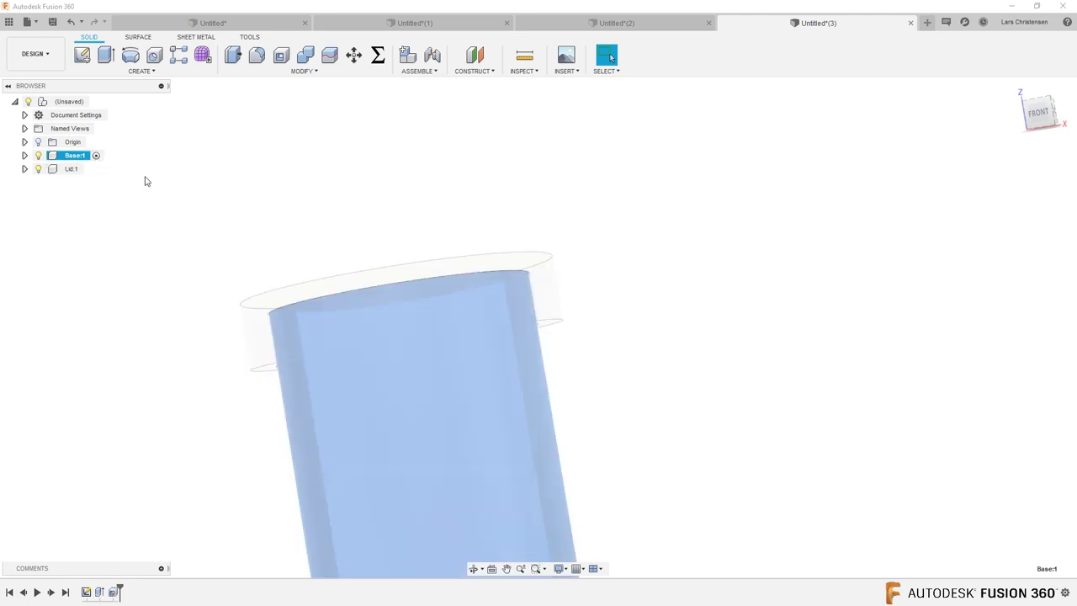
pyautogui.keyDown('shift'); pyautogui.moveTo(163, 303); pyautogui.dragTo(146, 329, button='middle'); pyautogui.keyUp('shift')
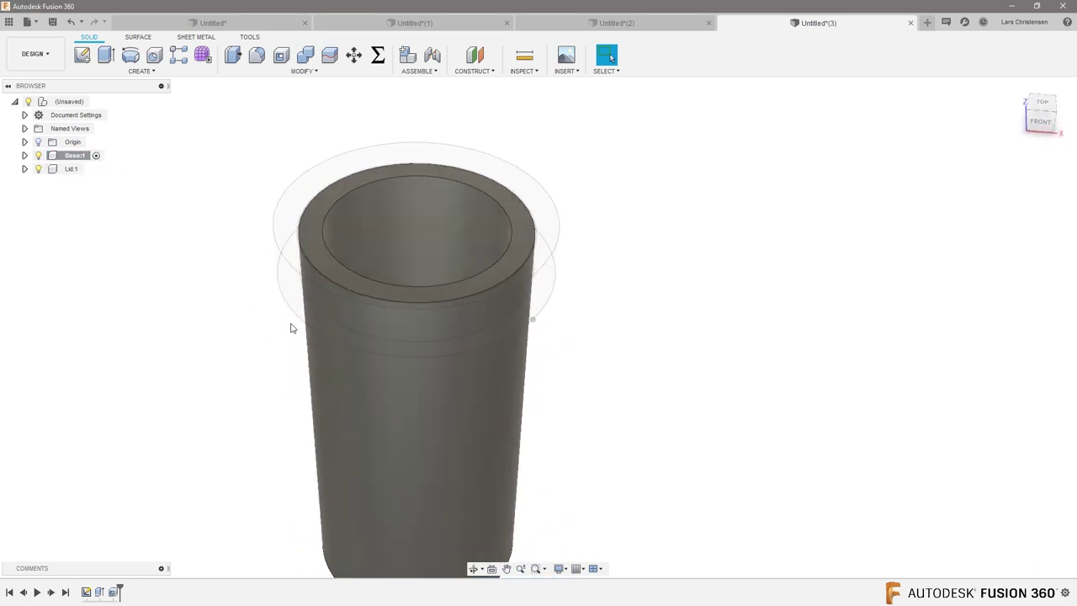
pyautogui.click(71, 169)
pyautogui.click(91, 170)
pyautogui.keyDown('shift'); pyautogui.moveTo(120, 228); pyautogui.dragTo(97, 178, button='middle'); pyautogui.keyUp('shift')
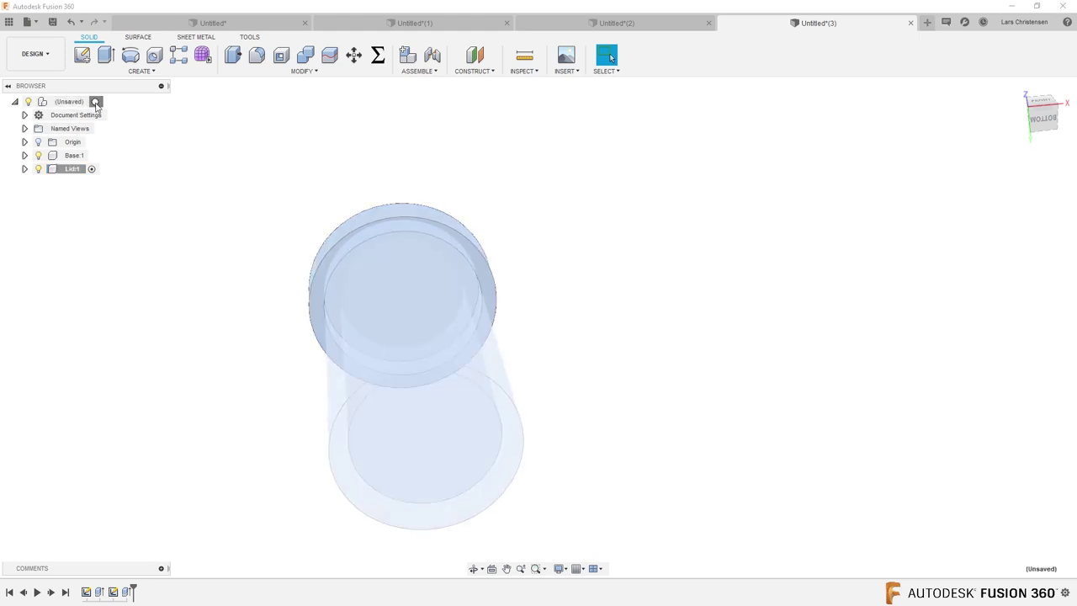
pyautogui.click(96, 101)
pyautogui.keyDown('shift'); pyautogui.moveTo(188, 345); pyautogui.dragTo(183, 334, button='middle'); pyautogui.keyUp('shift')
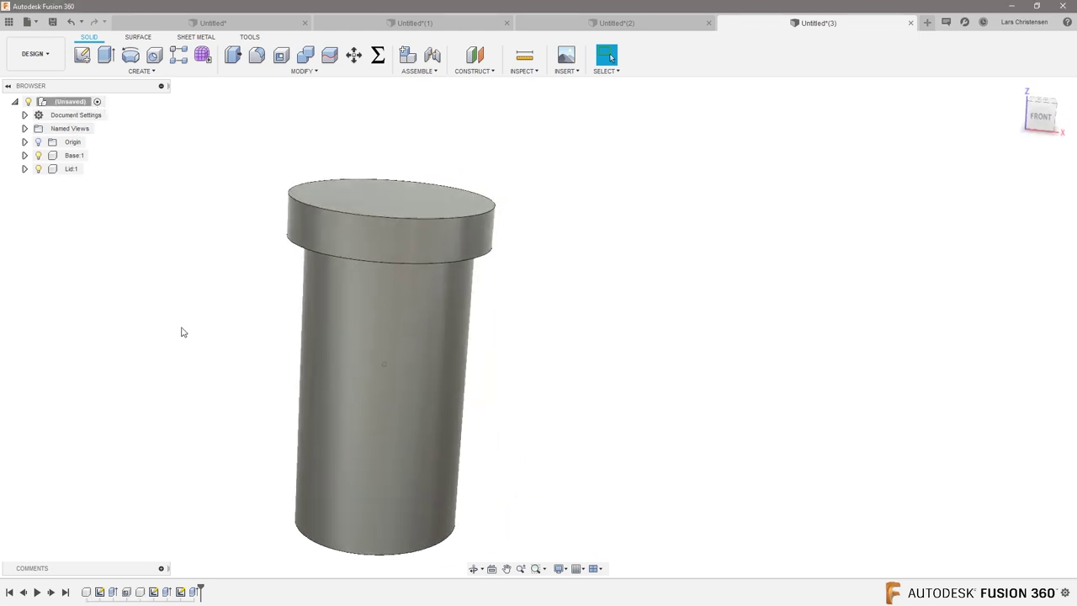
# Create a section analysis on the XZ plane and examine the fit between the lid and the base.
pyautogui.click(566, 72)
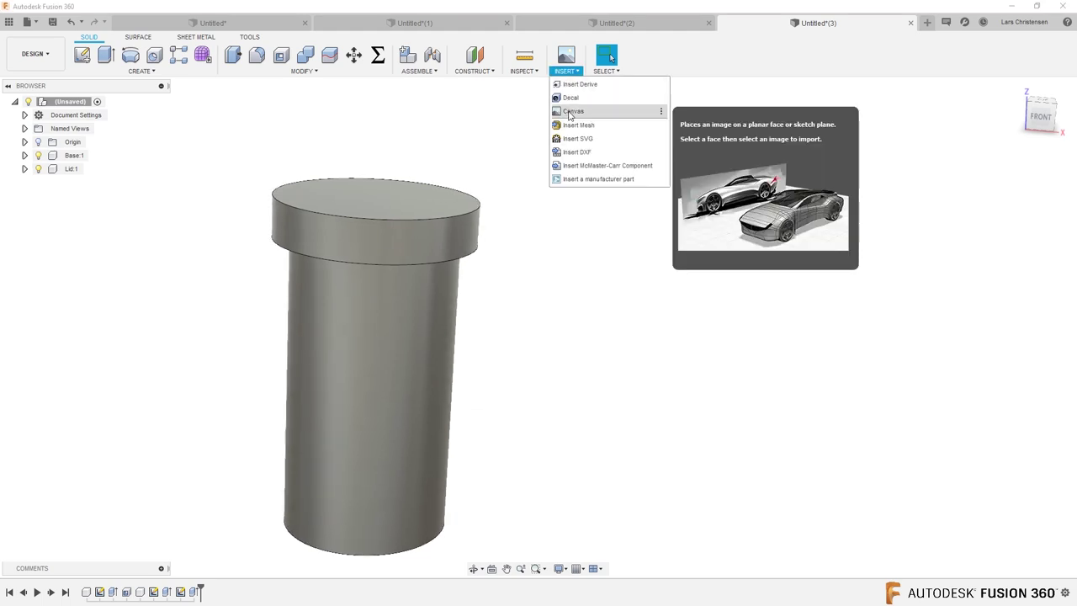
pyautogui.click(524, 73)
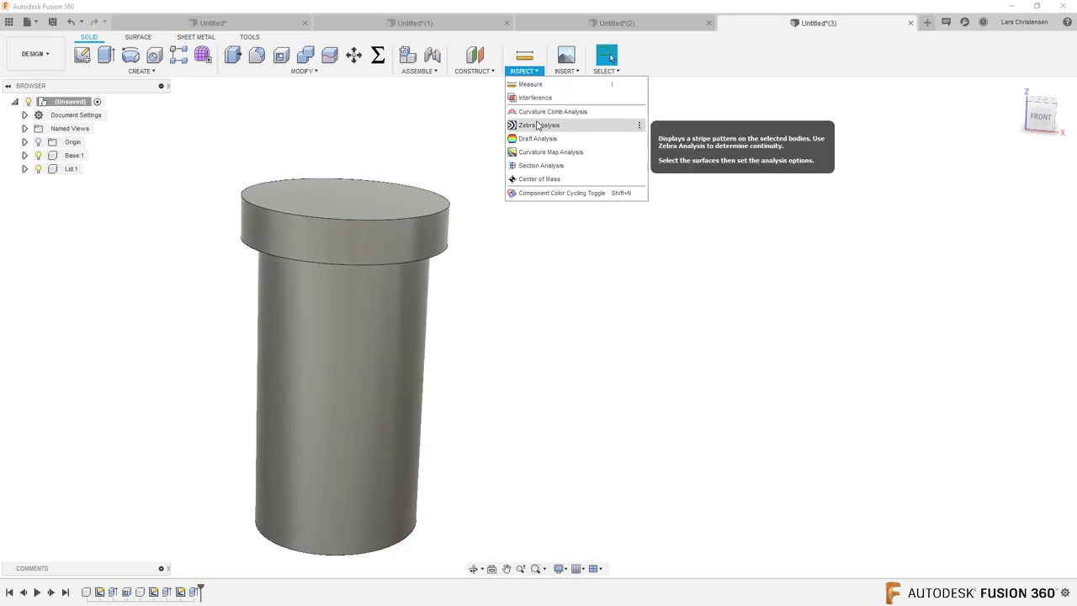
pyautogui.click(540, 165)
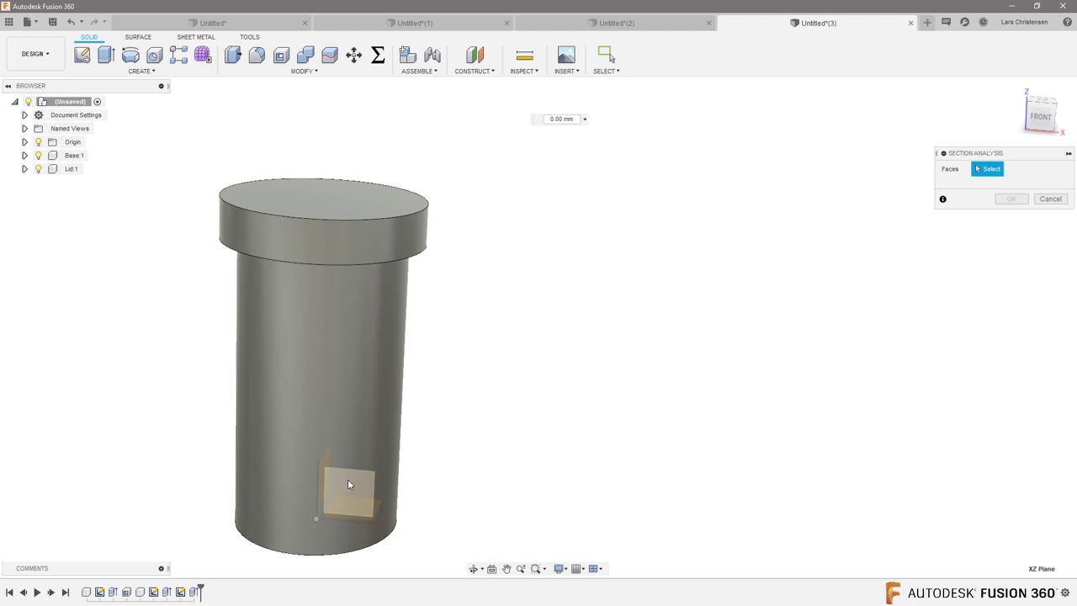
pyautogui.click(347, 479)
pyautogui.click(1011, 283)
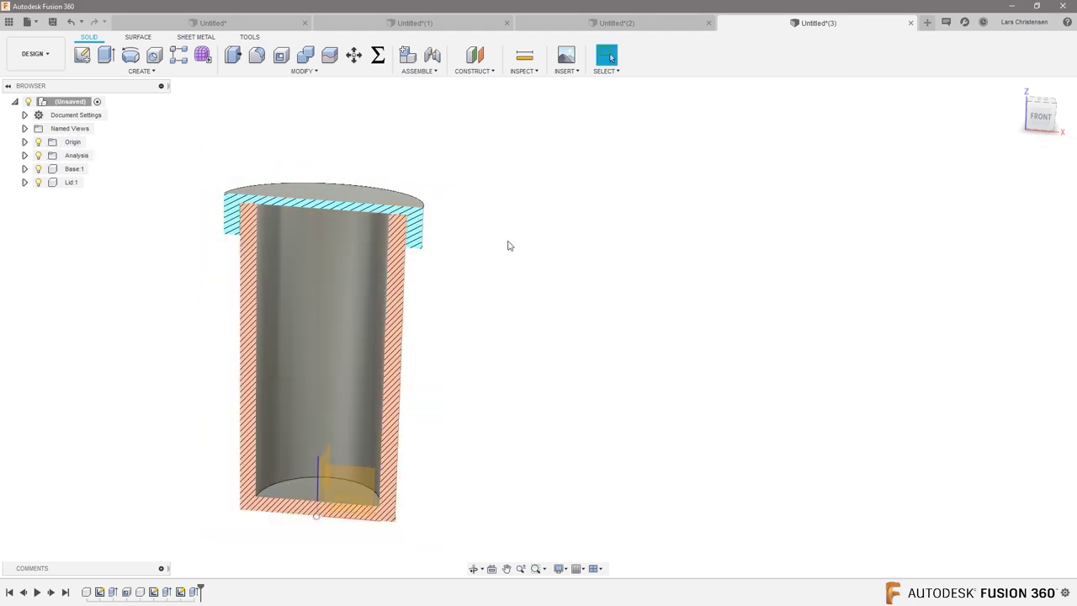
pyautogui.scroll(3, 408, 217)
pyautogui.scroll(5, 405, 223)
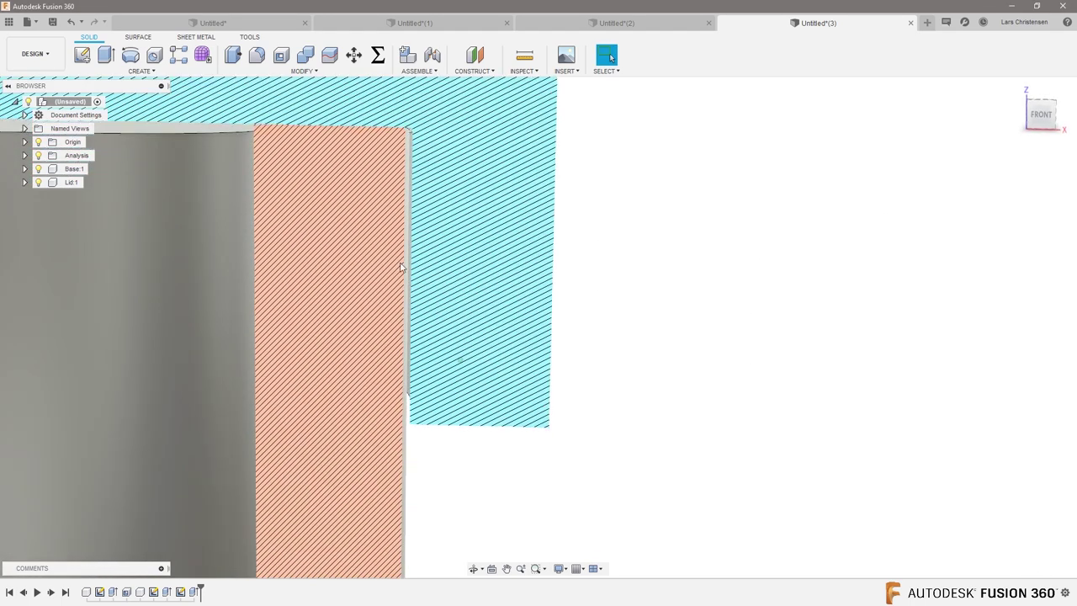
pyautogui.scroll(-6, 526, 364)
pyautogui.keyDown('shift'); pyautogui.moveTo(527, 363); pyautogui.dragTo(356, 334, button='middle'); pyautogui.keyUp('shift')
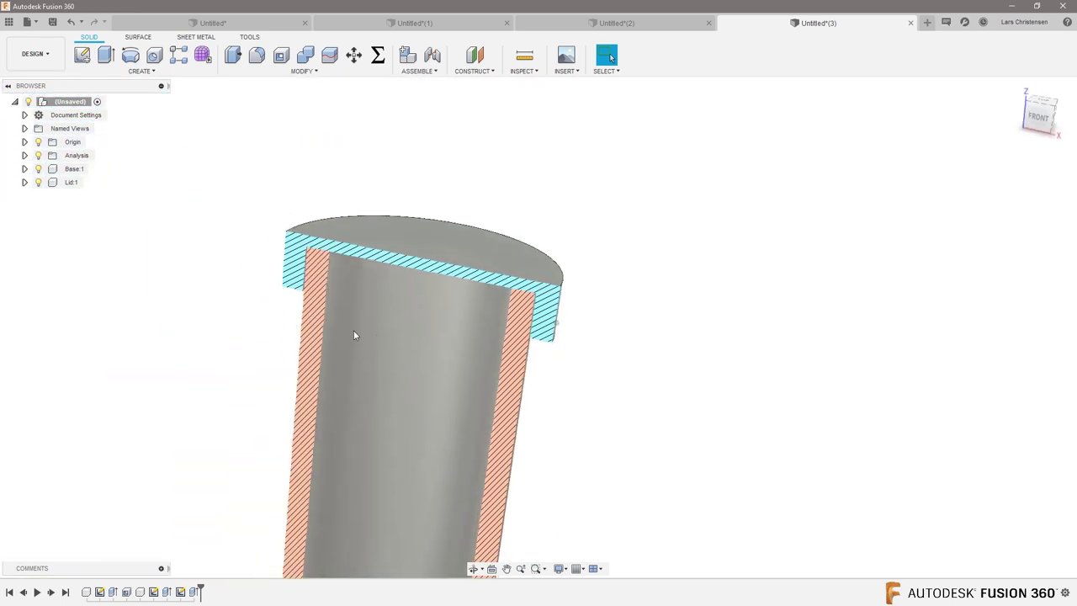
pyautogui.scroll(-3, 204, 274)
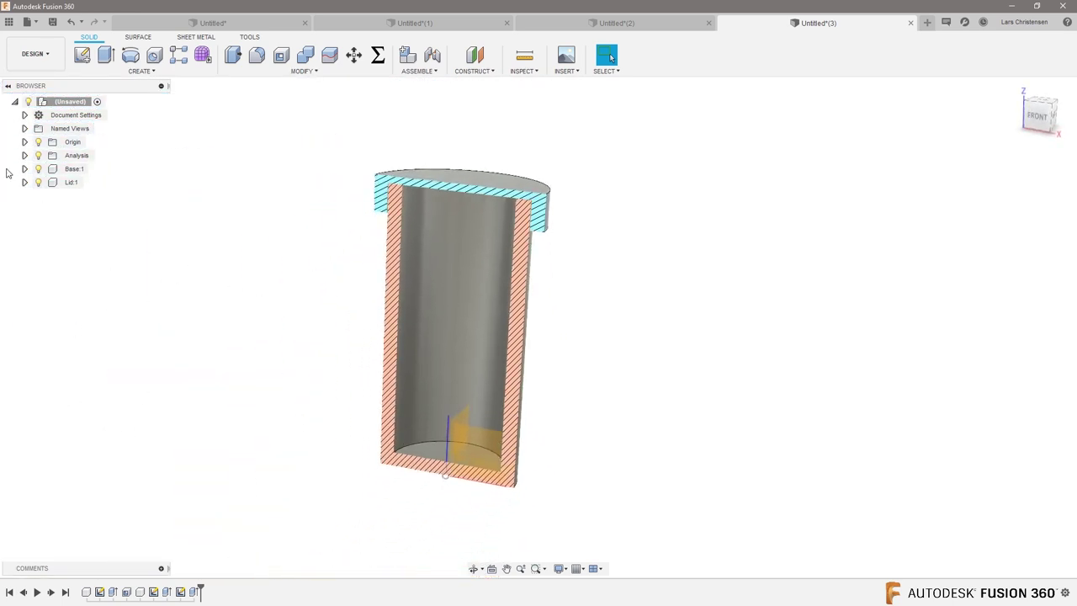
# Hide the section analysis and activate the Base component.
pyautogui.click(38, 156)
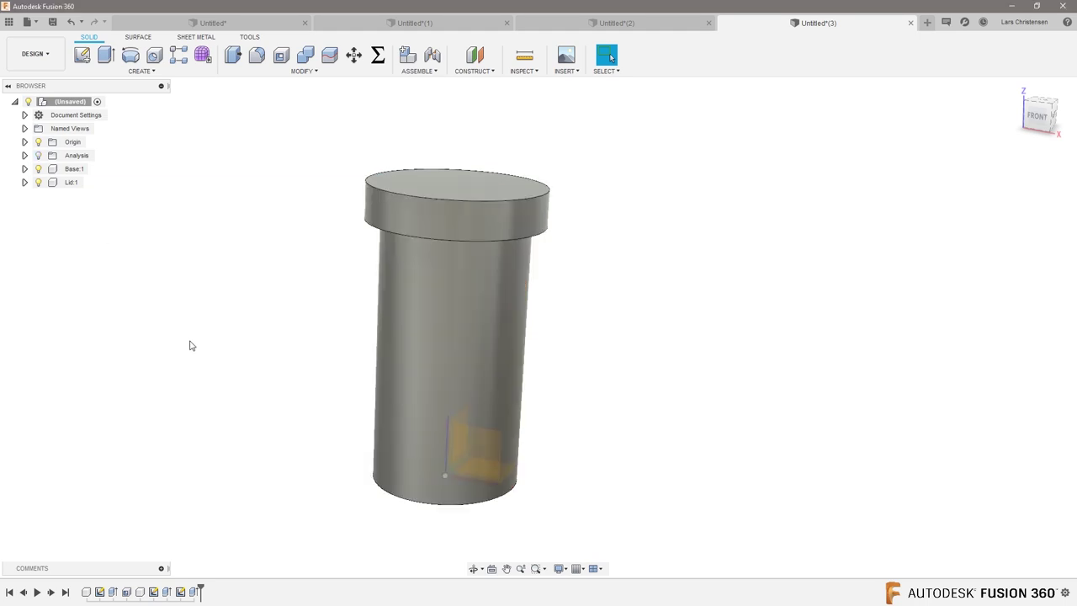
pyautogui.moveTo(234, 369)
pyautogui.keyDown('shift'); pyautogui.mouseDown(button='middle')
pyautogui.moveTo(188, 335)
pyautogui.moveTo(234, 363)
pyautogui.mouseUp(button='middle'); pyautogui.keyUp('shift')
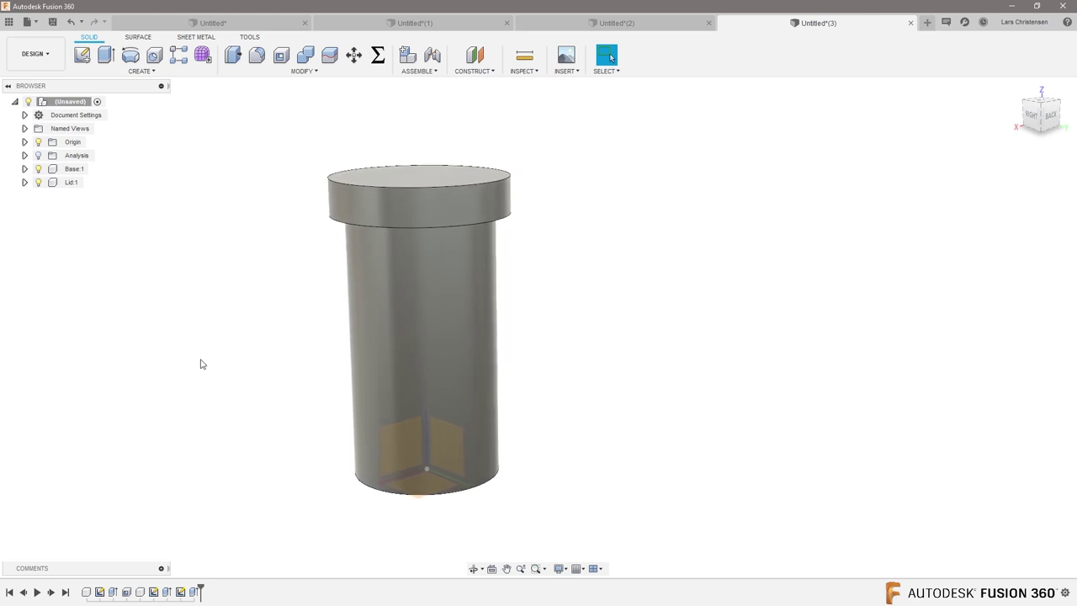
pyautogui.click(96, 168)
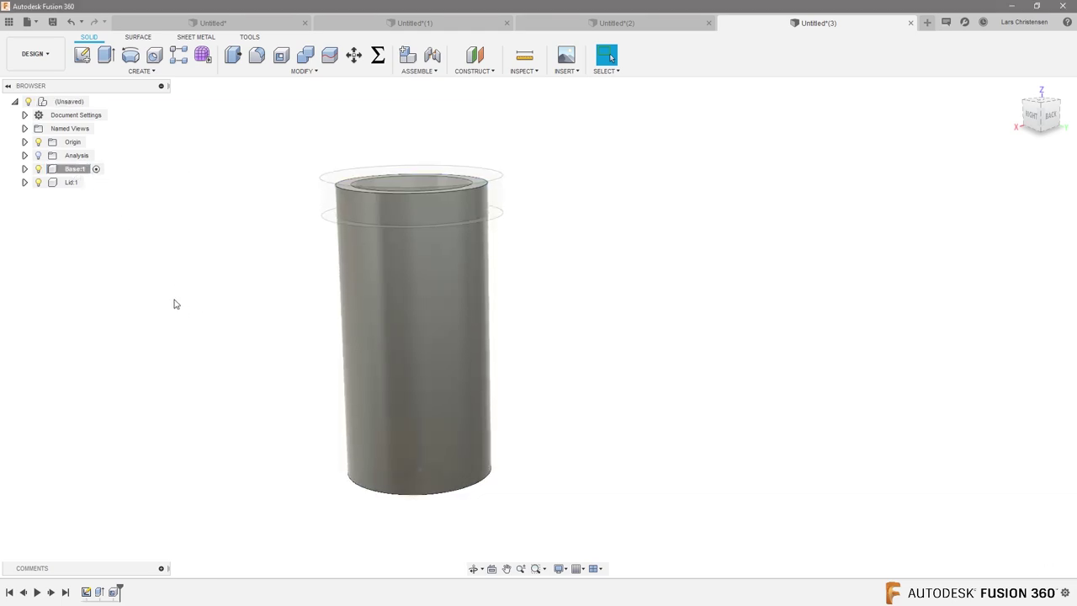
# Start a sketch on the XZ plane and project the base's top outer circular edge into it.
pyautogui.click(82, 55)
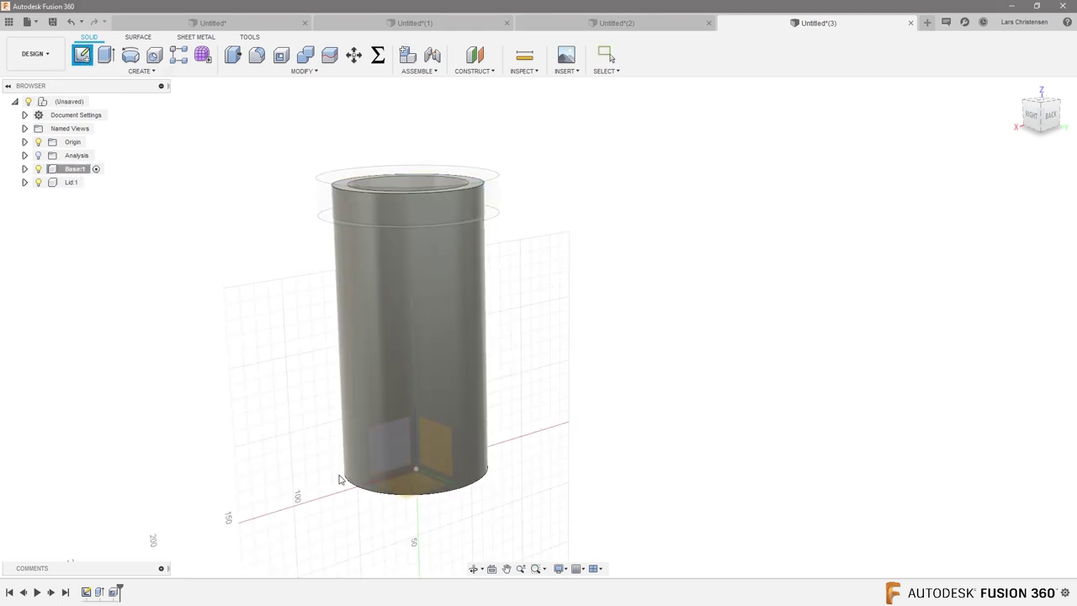
pyautogui.click(385, 450)
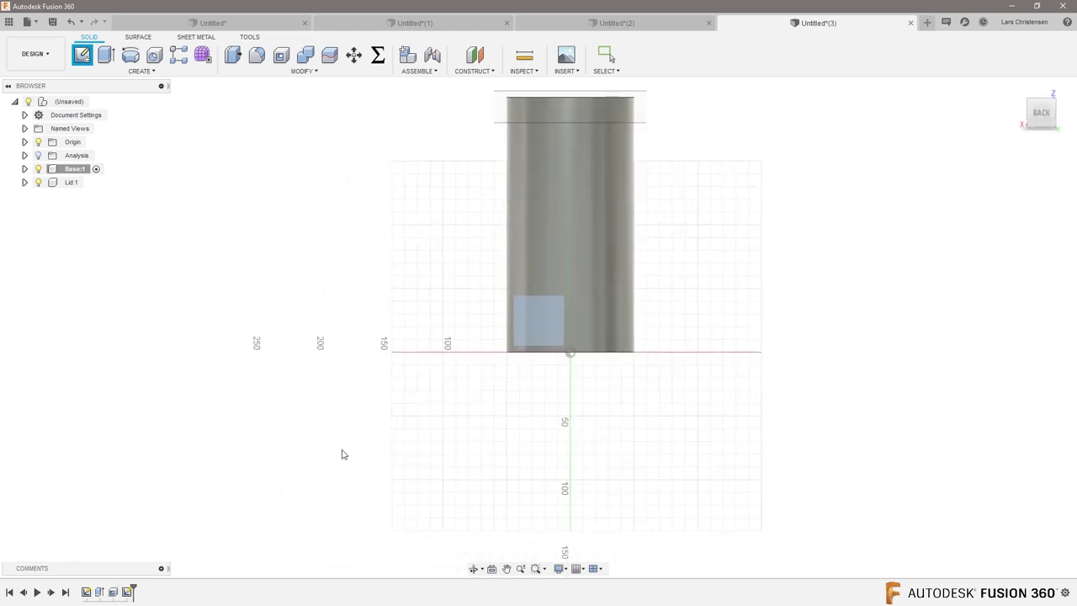
pyautogui.scroll(4, 519, 149)
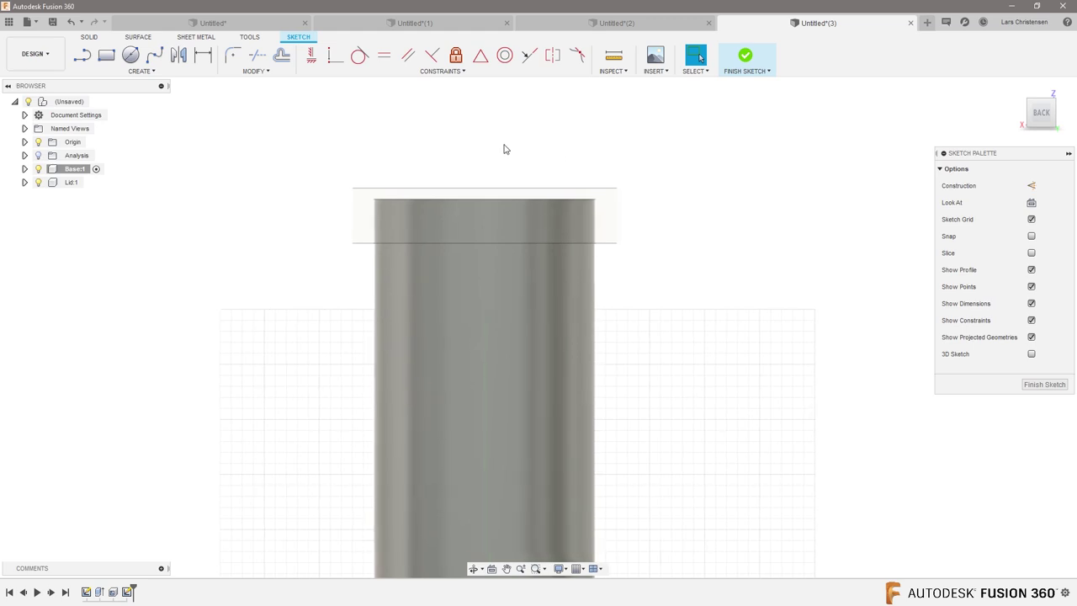
pyautogui.press('p')
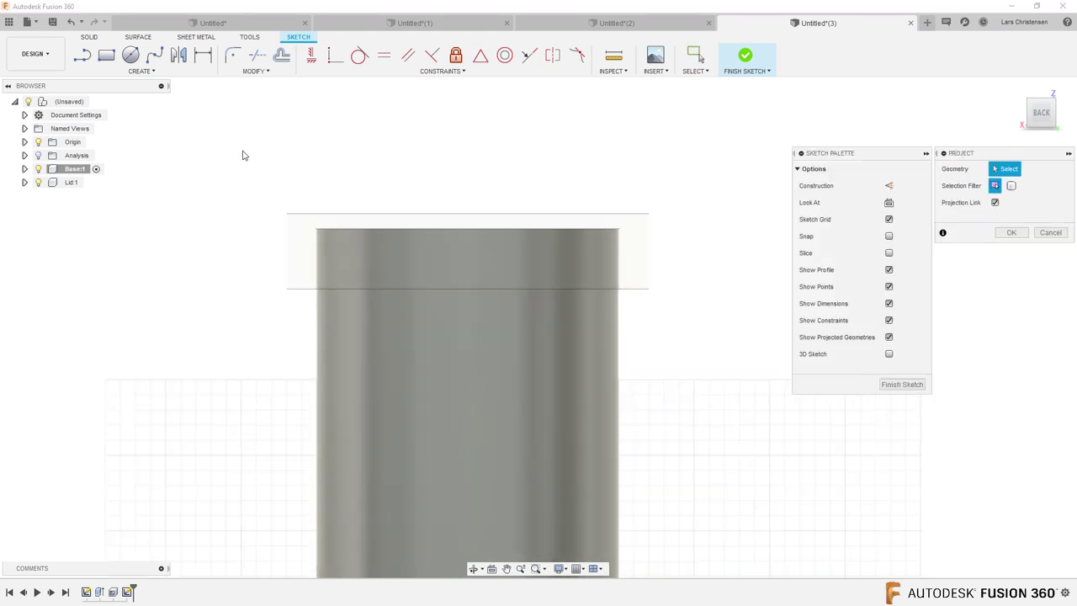
pyautogui.click(325, 227)
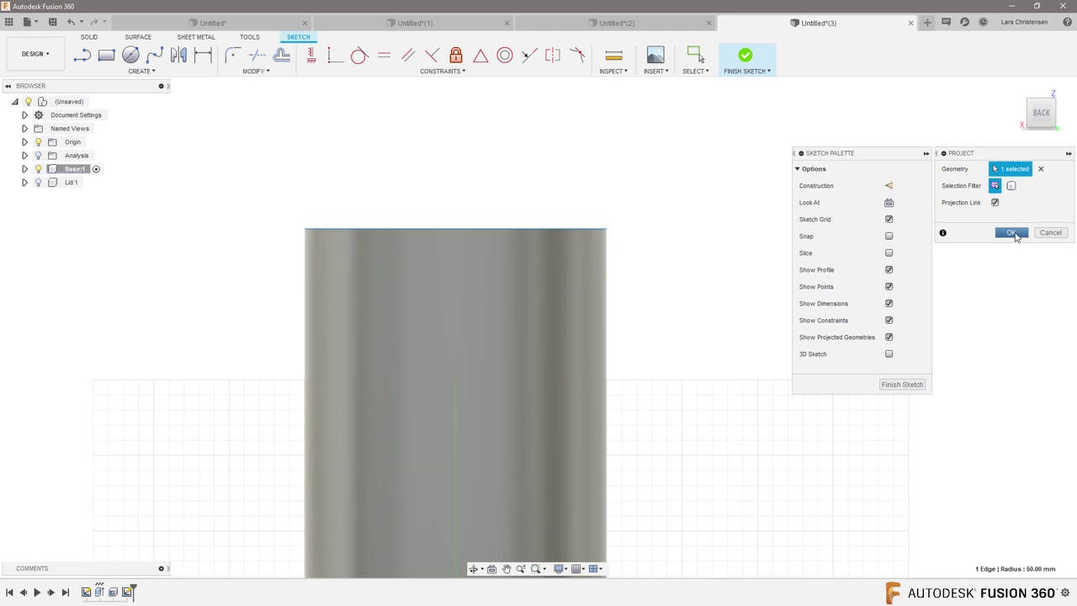
pyautogui.click(1011, 232)
# Sketch a closed triangle beside the base's upper outer wall, pointing outward, with a vertical side about 7.6 mm long.
pyautogui.scroll(4, 274, 286)
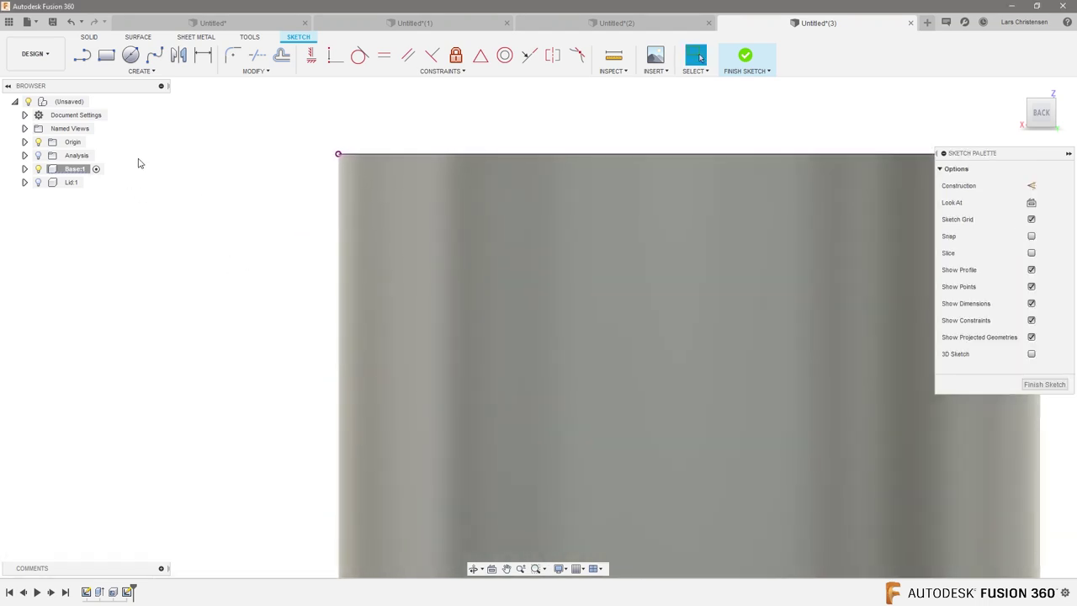
pyautogui.click(79, 57)
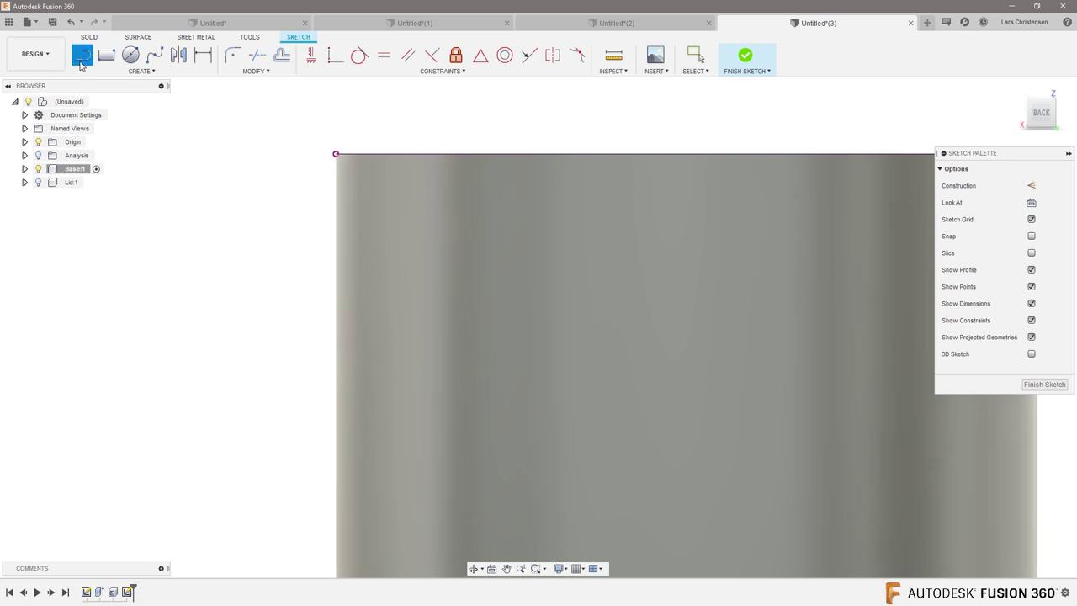
pyautogui.click(291, 186)
pyautogui.click(243, 210)
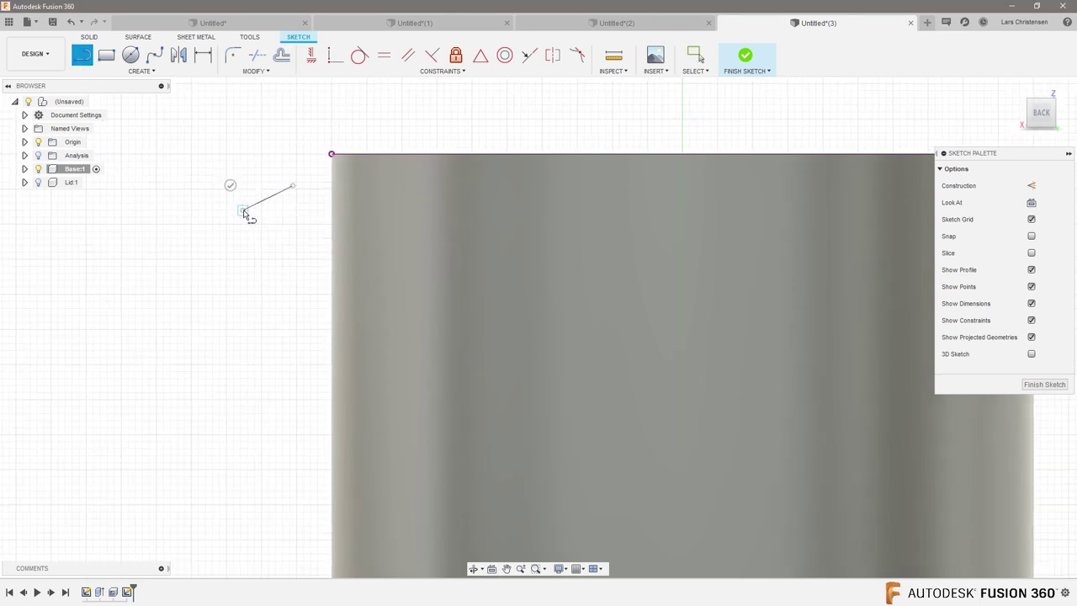
pyautogui.click(292, 239)
pyautogui.scroll(5, 307, 206)
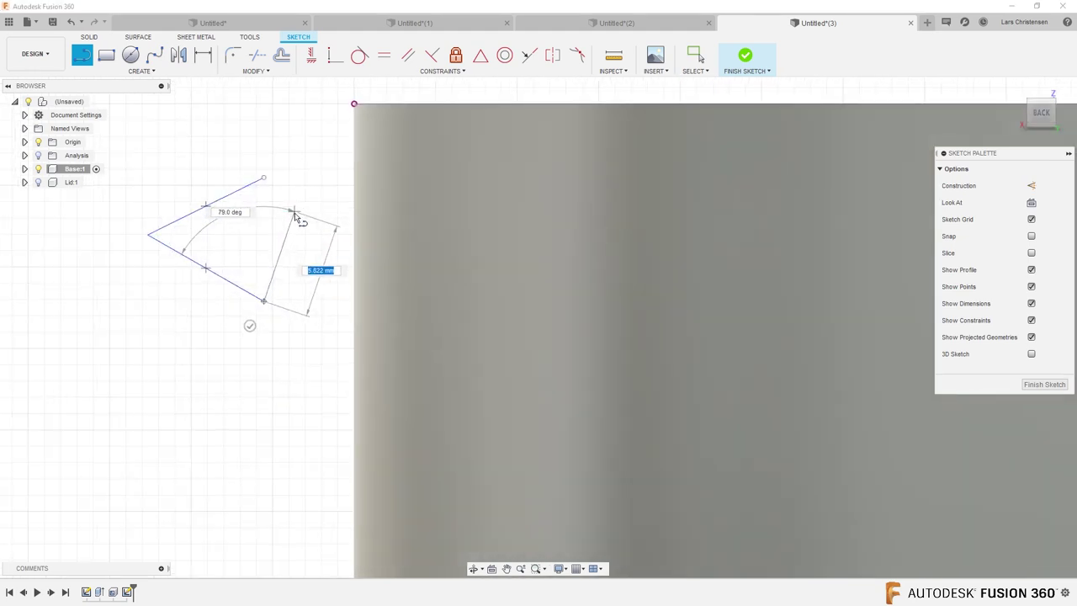
pyautogui.click(290, 187)
pyautogui.press('Escape')
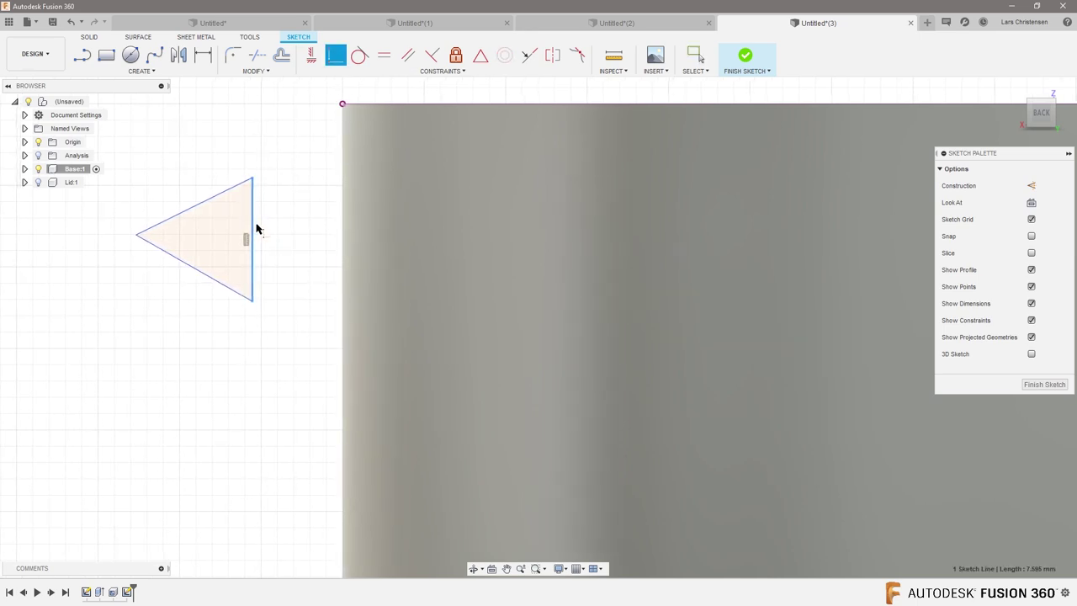
# Make the triangle's vertical side coincident with the projected edge's endpoint so it lies along the base's outer wall.
pyautogui.press('Escape')
pyautogui.click(250, 232)
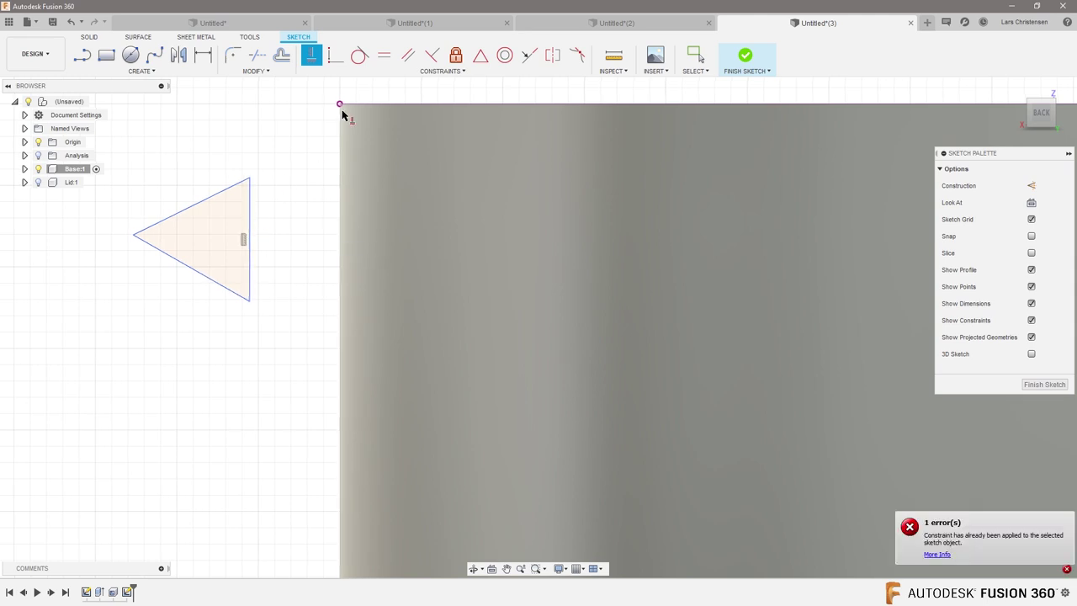
pyautogui.click(340, 104)
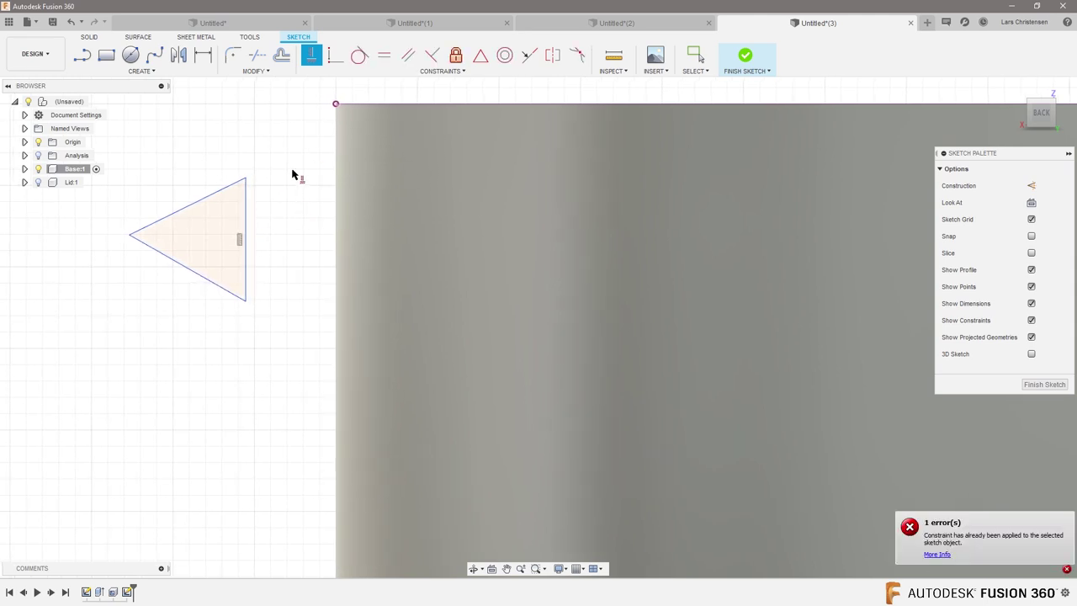
pyautogui.click(334, 54)
pyautogui.click(333, 102)
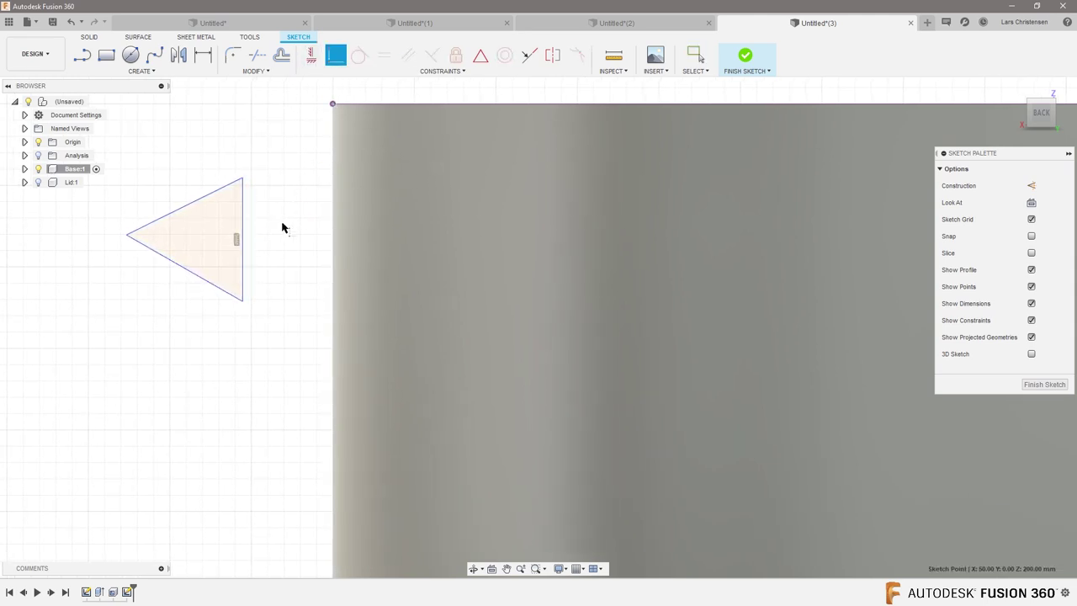
pyautogui.click(243, 235)
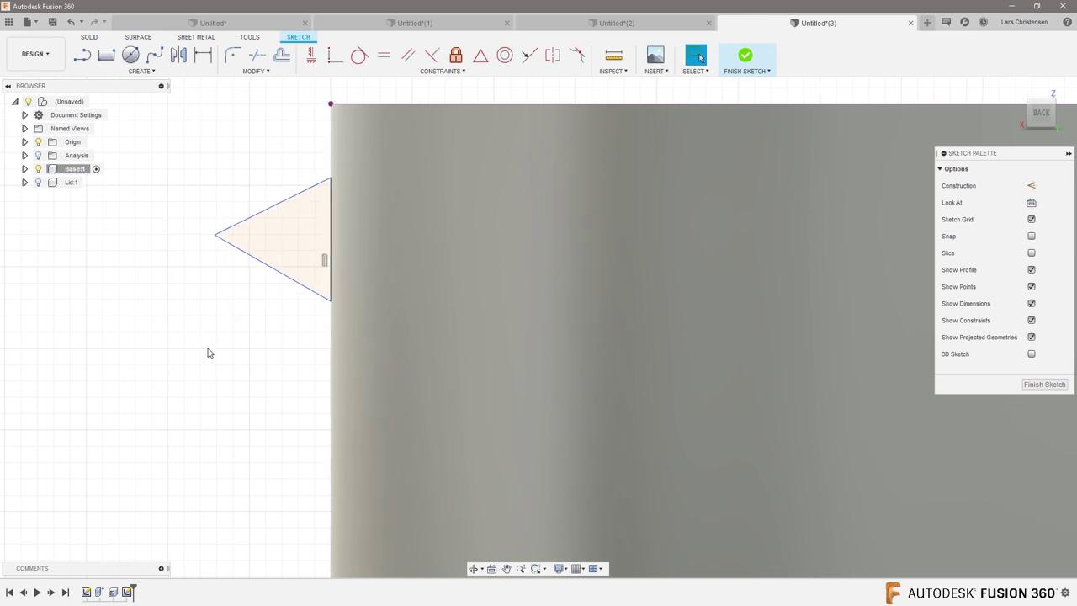
# Draw a horizontal line from the midpoint of the triangle's vertical side outward past its tip.
pyautogui.scroll(3, 205, 197)
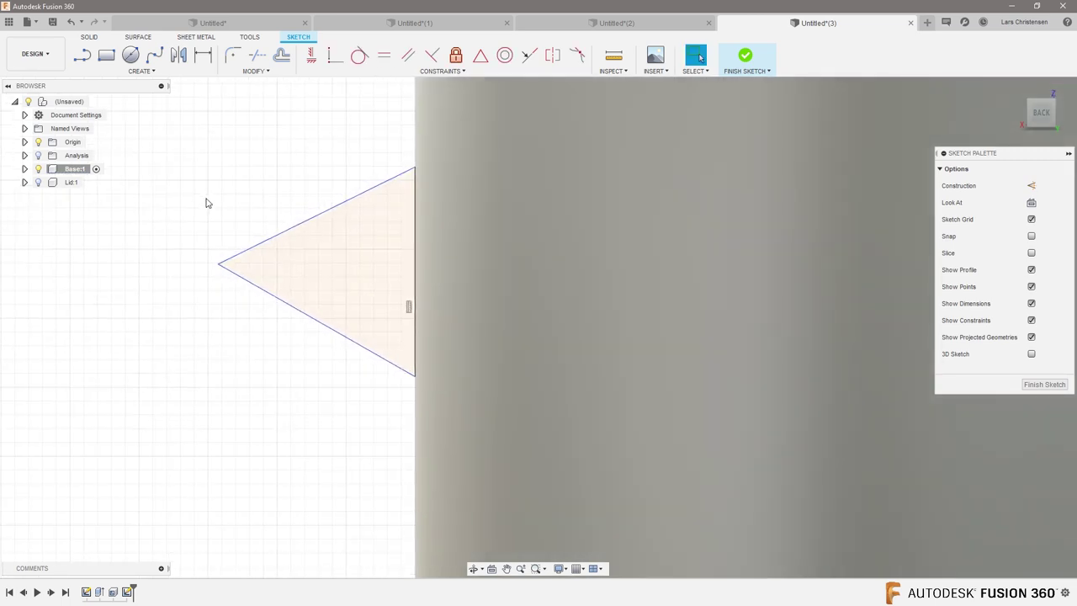
pyautogui.press('l')
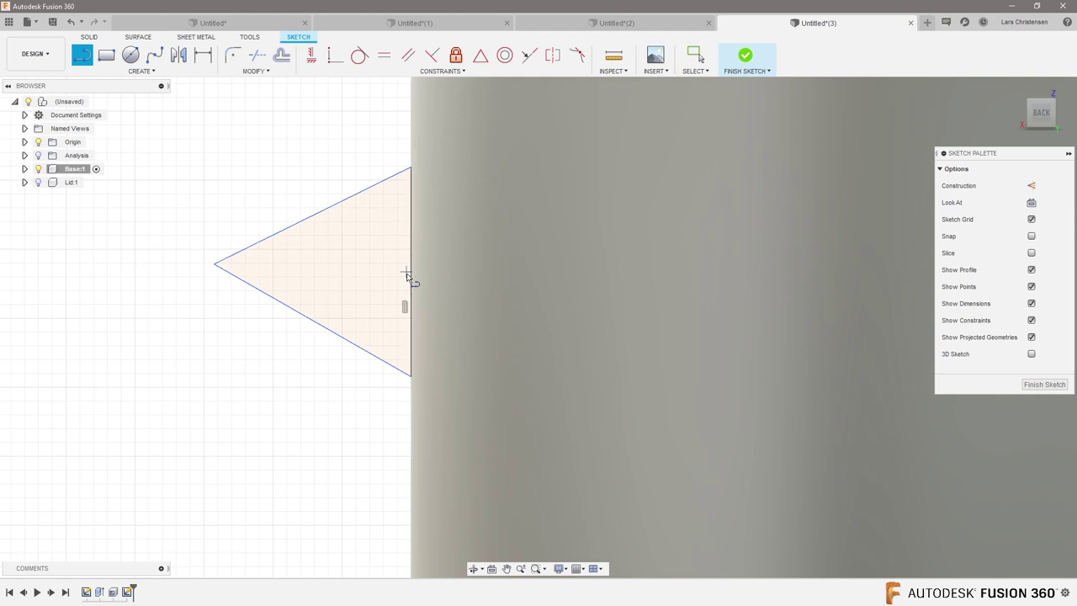
pyautogui.click(407, 273)
pyautogui.click(65, 272)
pyautogui.press('Escape')
pyautogui.press('Escape')
# Constrain the triangle's outer tip to be coincident with the horizontal line.
pyautogui.keyDown('shift'); pyautogui.moveTo(240, 382); pyautogui.dragTo(302, 367, button='middle'); pyautogui.keyUp('shift')
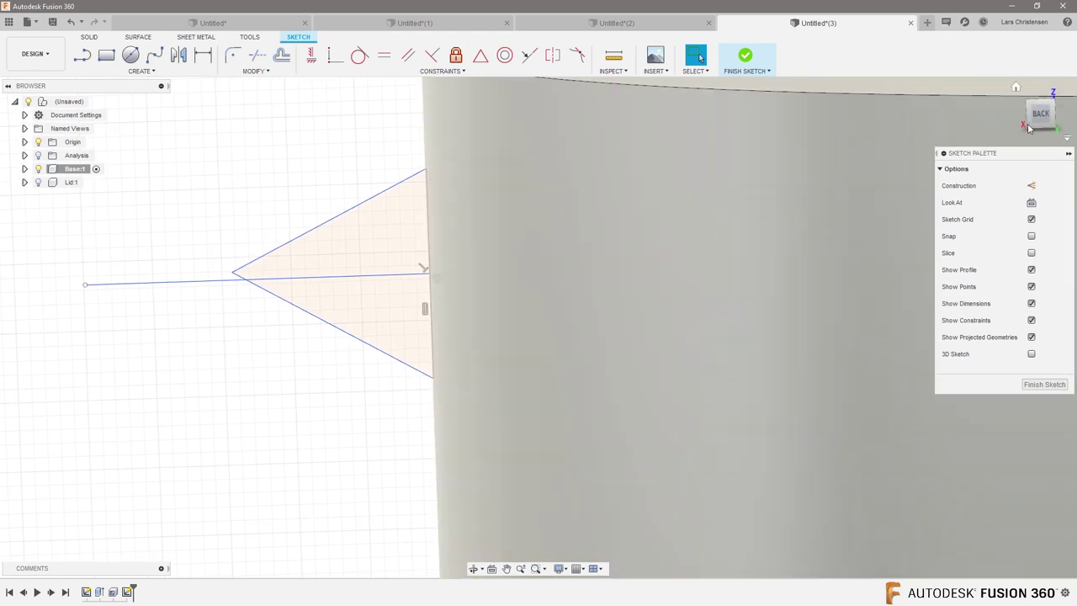
pyautogui.click(1040, 116)
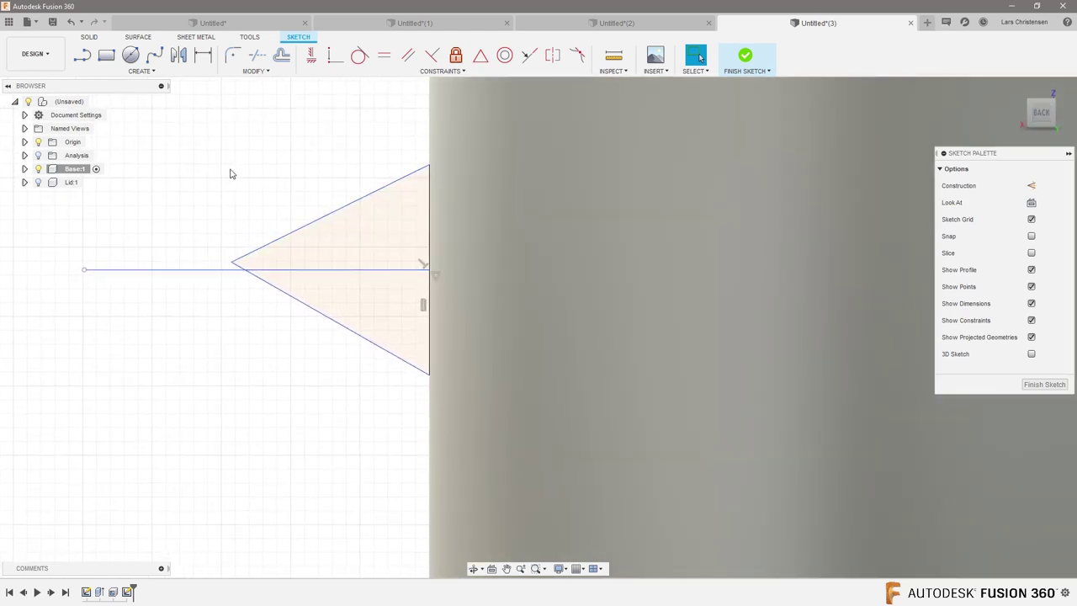
pyautogui.click(334, 55)
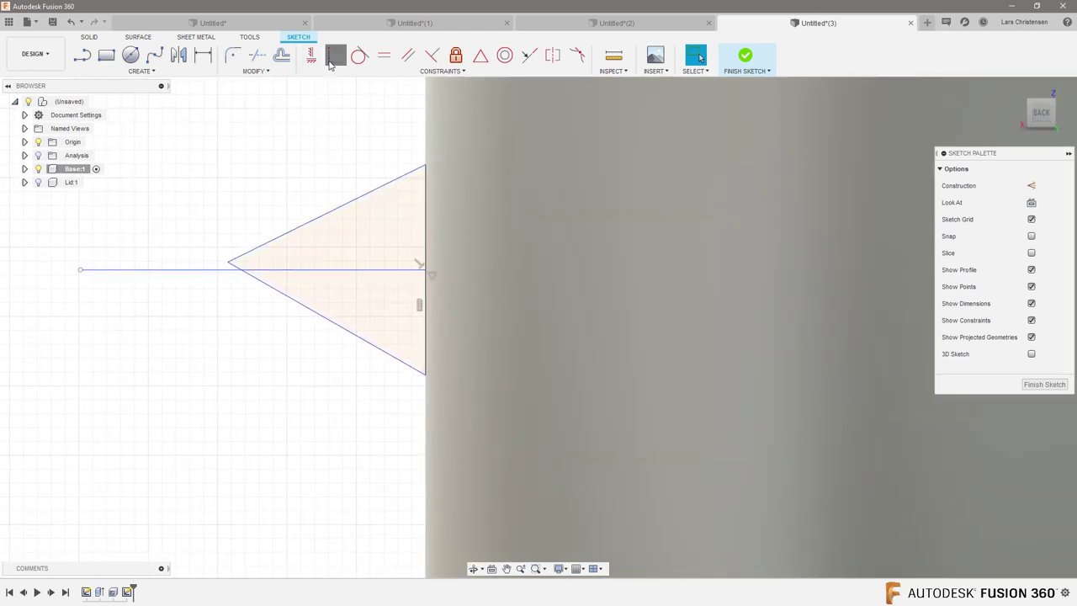
pyautogui.click(227, 261)
pyautogui.click(219, 269)
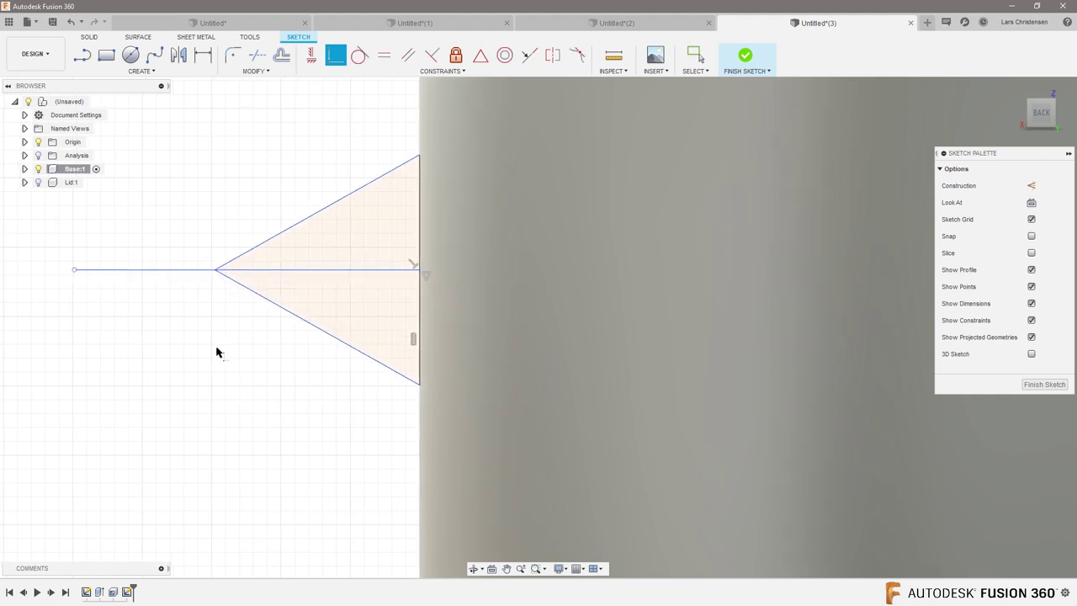
# Dimension the angle between the triangle's two slanted sides as 90 degrees.
pyautogui.press('d')
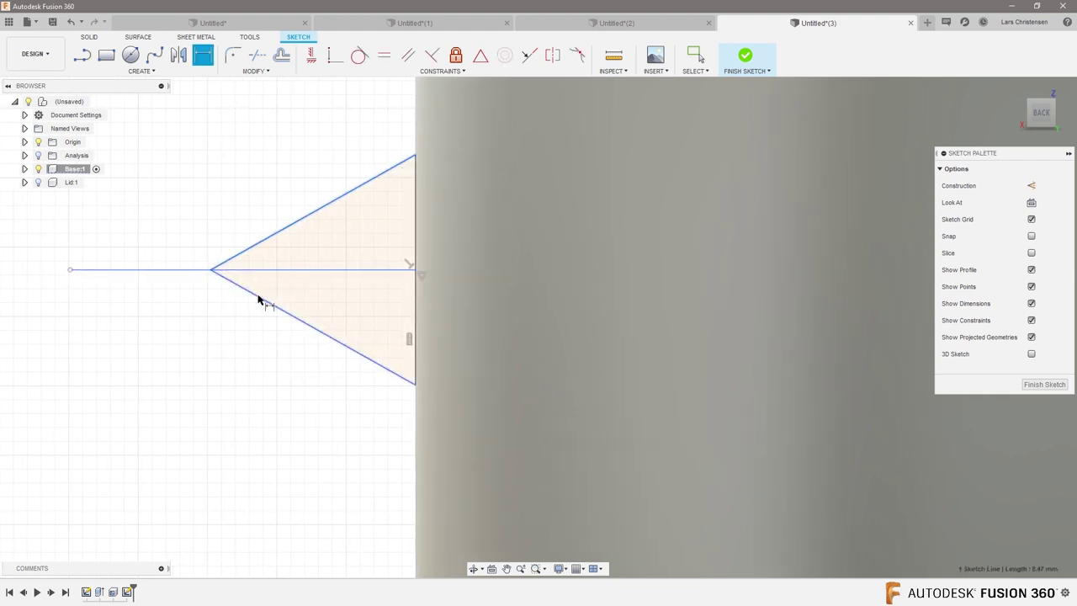
pyautogui.click(346, 264)
pyautogui.write('90')
pyautogui.press('Return')
# Dimension the vertical distance from the base's top edge to the triangle's lower corner as 10 mm.
pyautogui.scroll(-2, 290, 354)
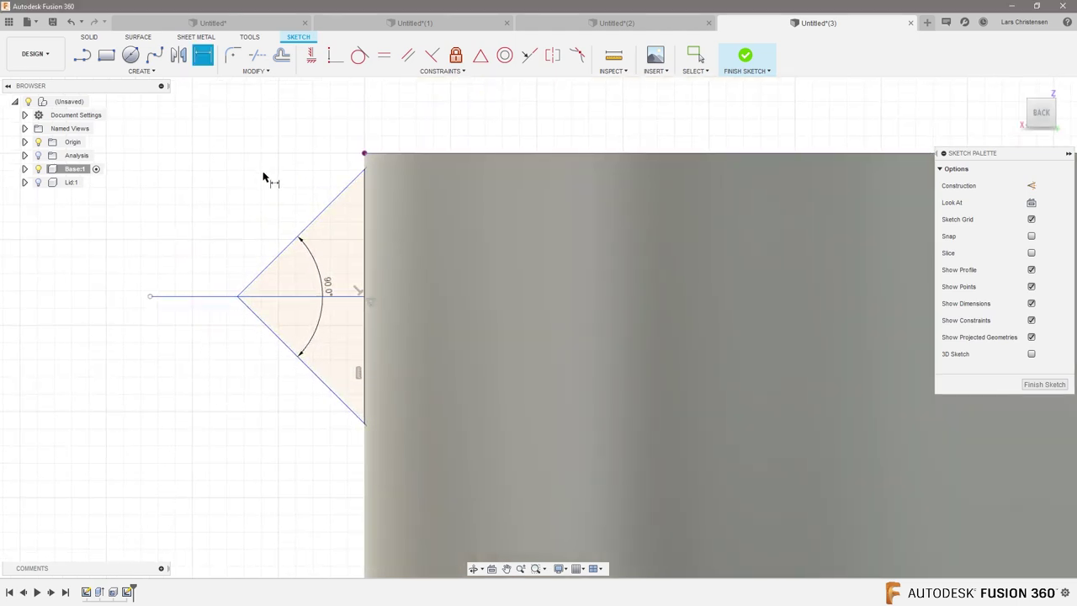
pyautogui.click(357, 154)
pyautogui.click(357, 422)
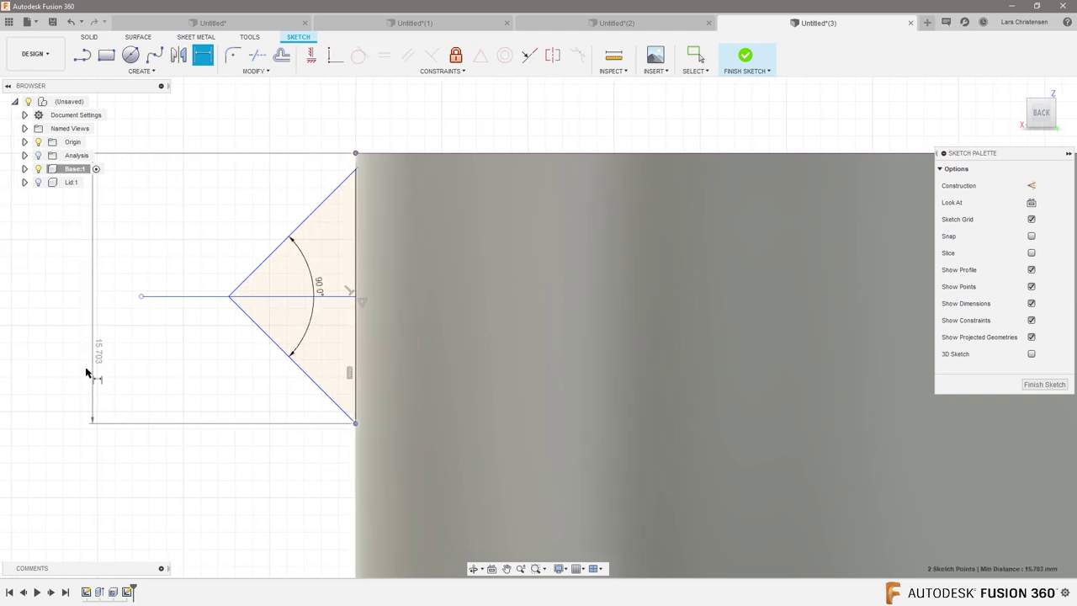
pyautogui.click(91, 273)
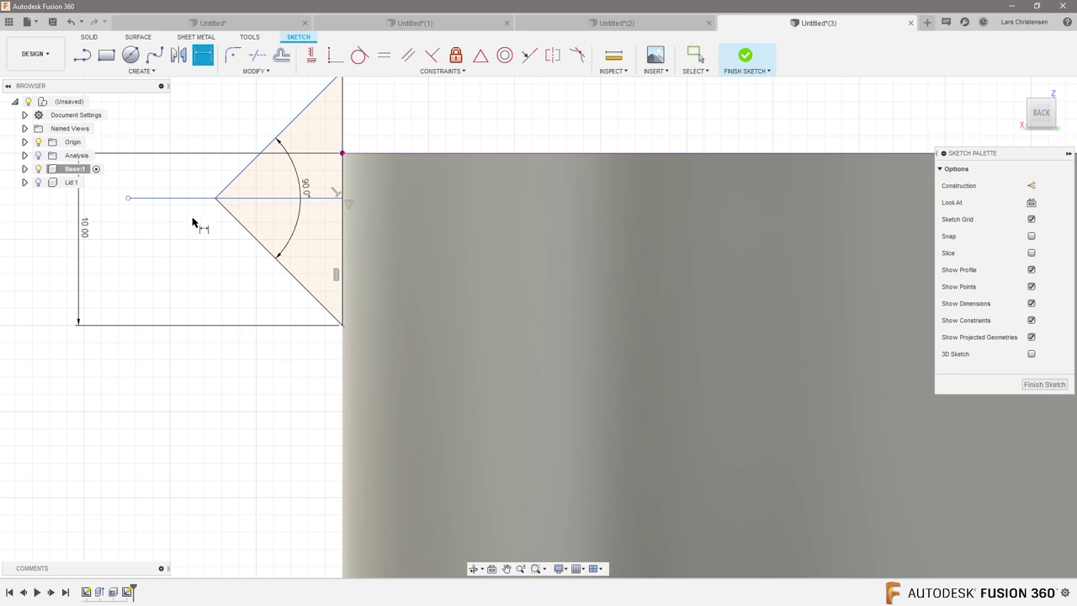
pyautogui.scroll(-3, 261, 399)
pyautogui.scroll(4, 233, 309)
pyautogui.press('Escape')
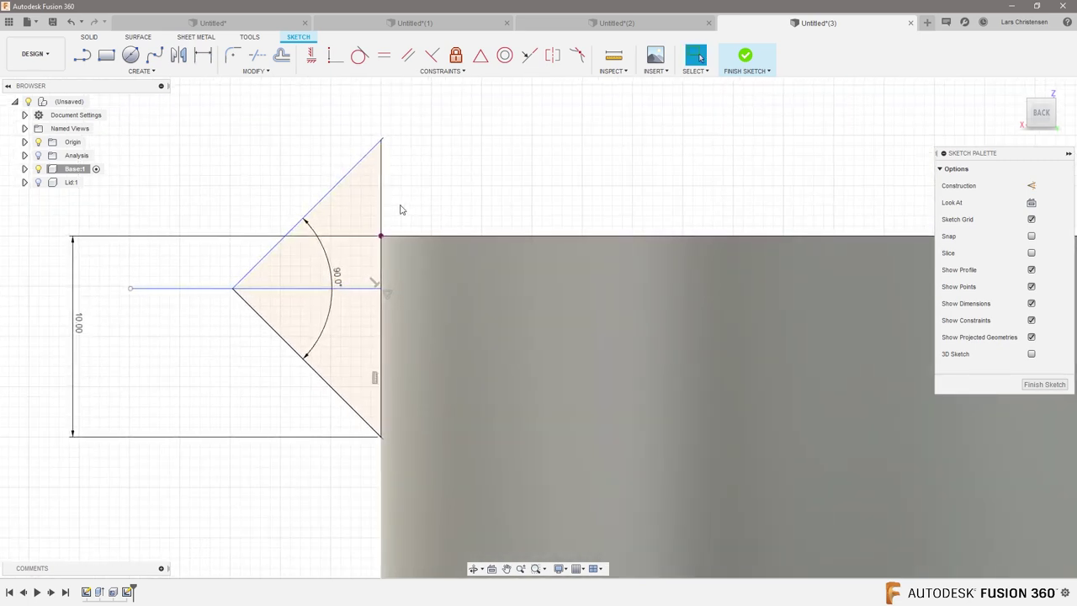
# Dimension the triangle's vertical side as 8 mm.
pyautogui.press('d')
pyautogui.click(381, 223)
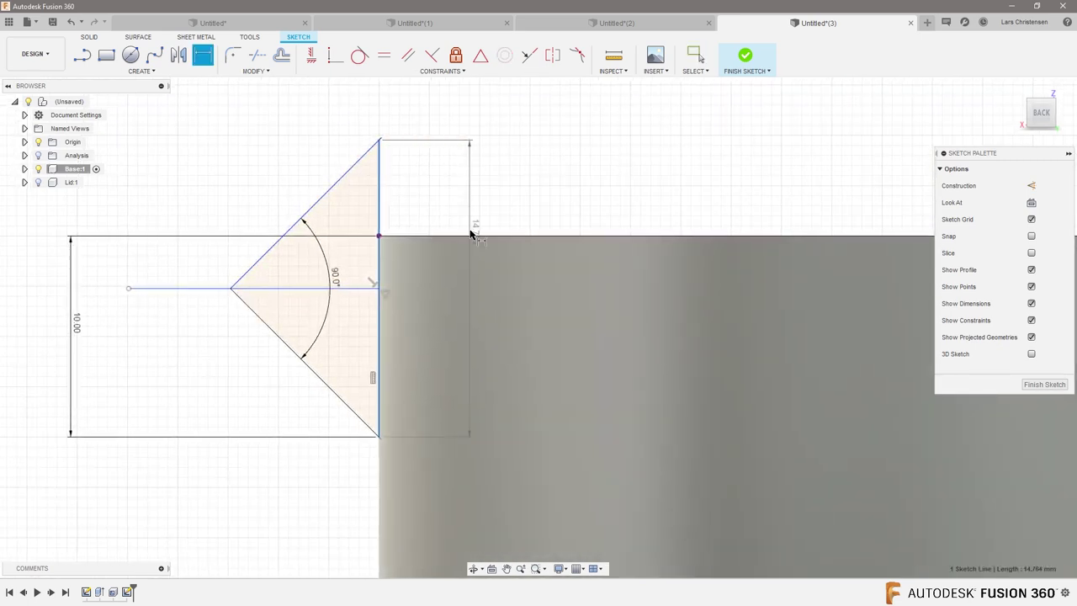
pyautogui.click(468, 222)
pyautogui.write('8')
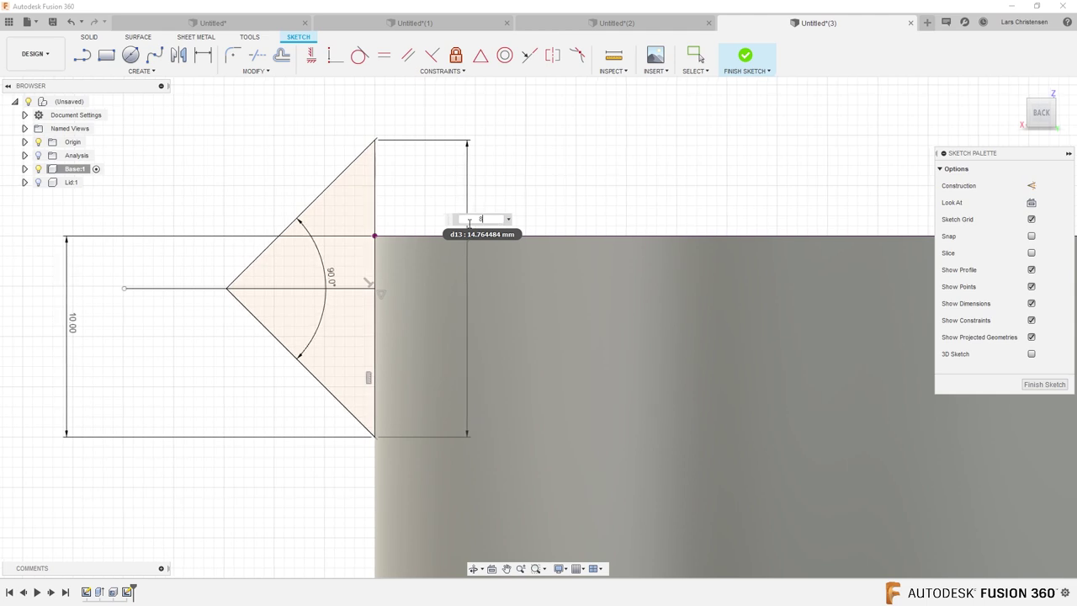
pyautogui.press('Return')
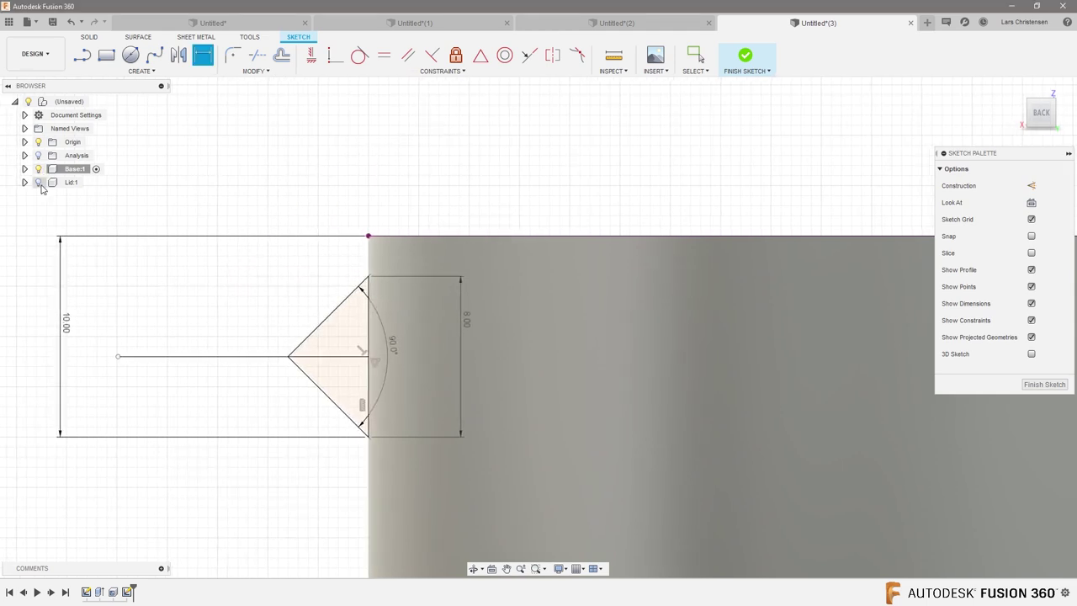
# Set the distance from the base's top edge to the triangle's lower corner to 15 mm.
pyautogui.scroll(-4, 305, 267)
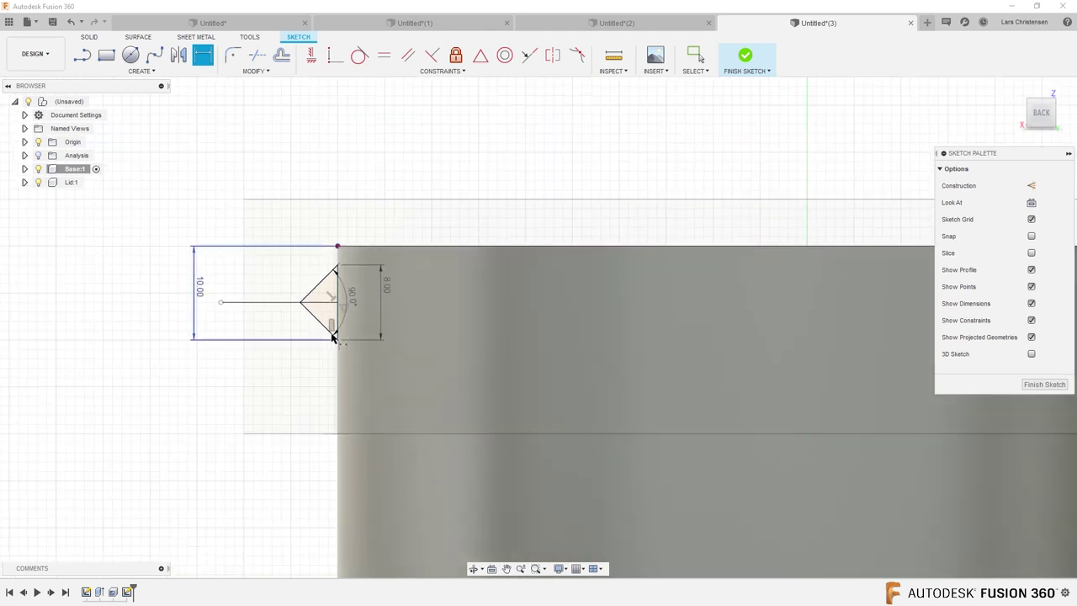
pyautogui.scroll(1, 333, 240)
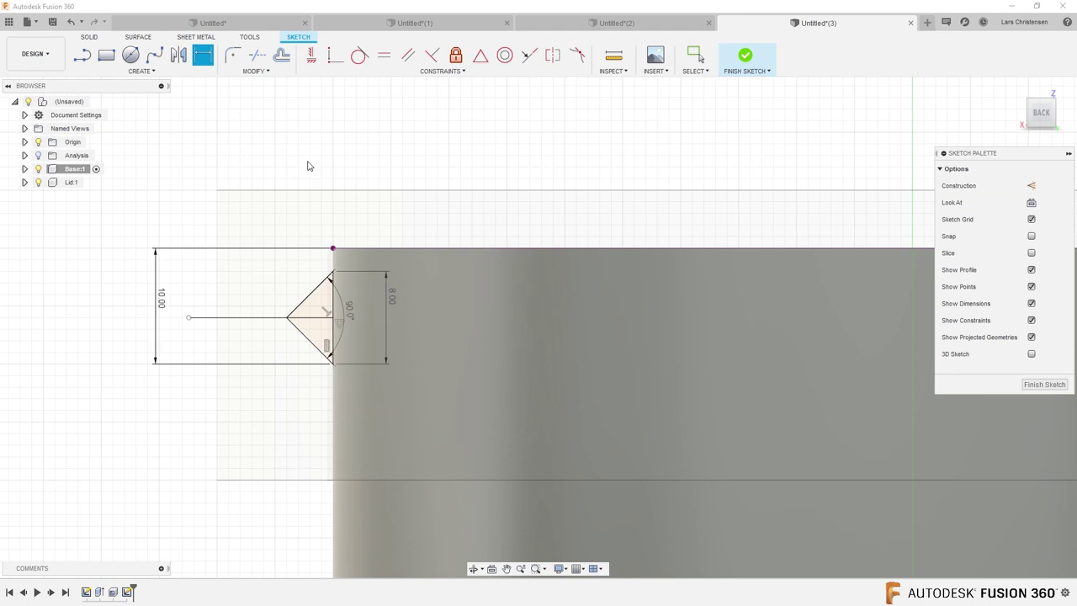
pyautogui.press('Escape')
pyautogui.doubleClick(160, 303)
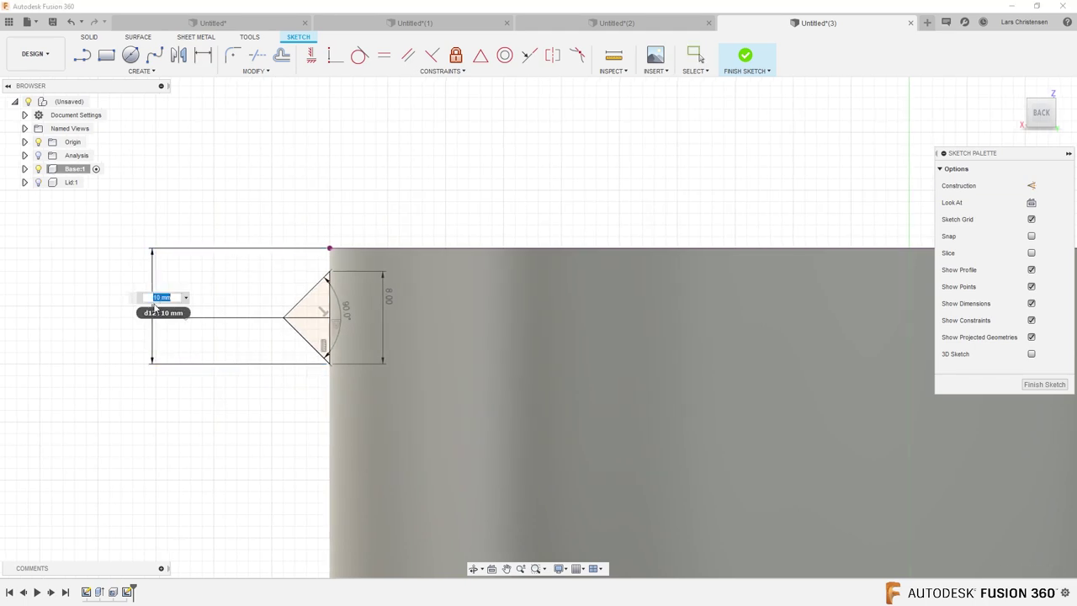
pyautogui.write('15')
pyautogui.press('Return')
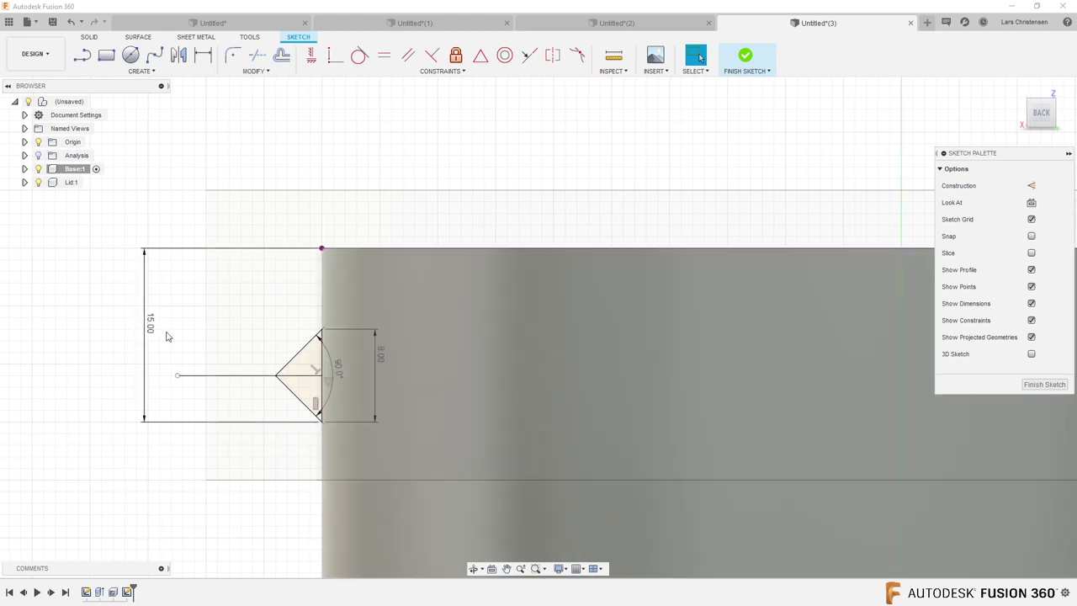
# Hide the lid, finish the sketch and revolve both triangle halves 360 degrees around the vertical axis, joining them to the base.
pyautogui.click(38, 182)
pyautogui.click(1032, 384)
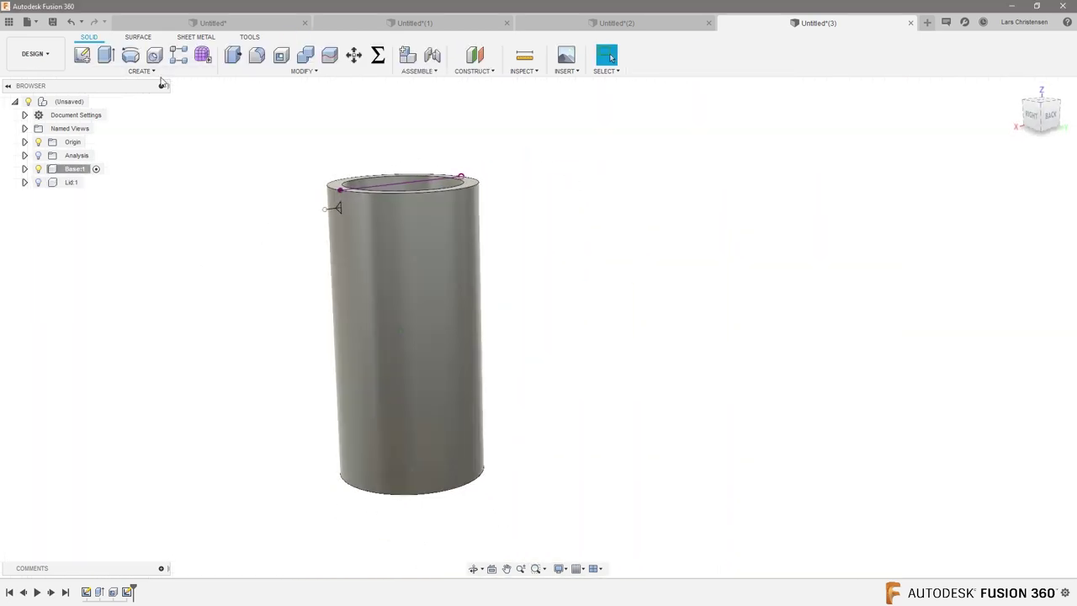
pyautogui.click(131, 56)
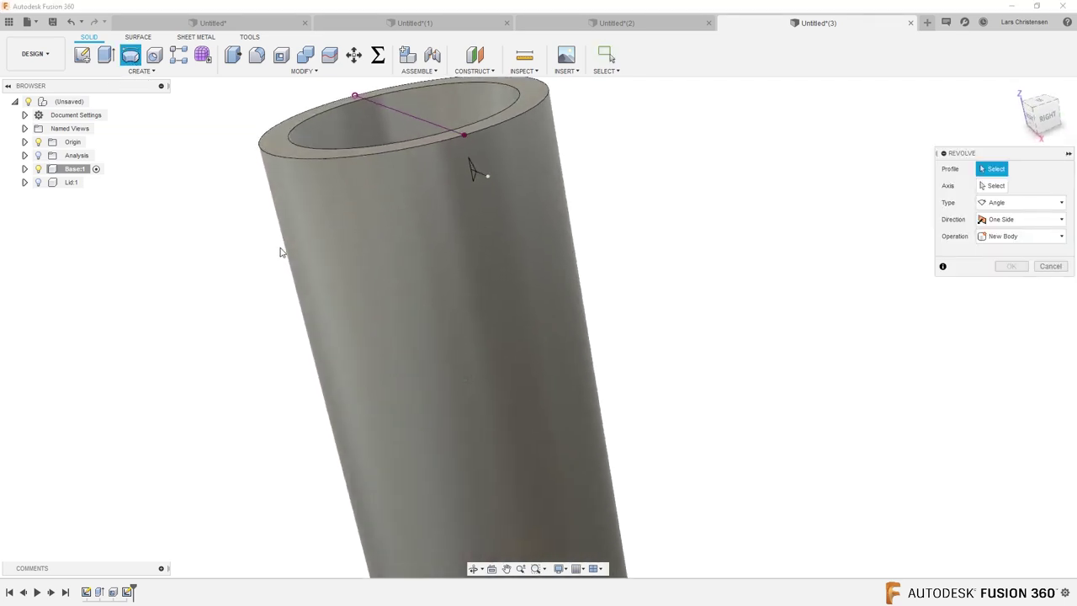
pyautogui.moveTo(662, 218)
pyautogui.keyDown('shift'); pyautogui.mouseDown(button='middle')
pyautogui.moveTo(693, 176)
pyautogui.moveTo(630, 156)
pyautogui.mouseUp(button='middle'); pyautogui.keyUp('shift')
pyautogui.click(627, 160)
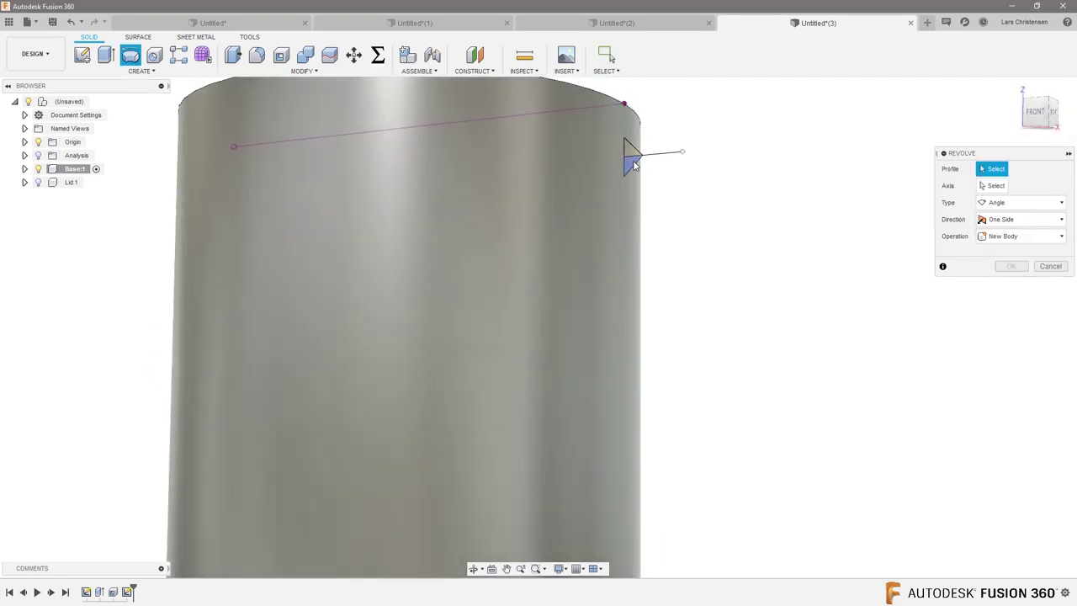
pyautogui.click(628, 153)
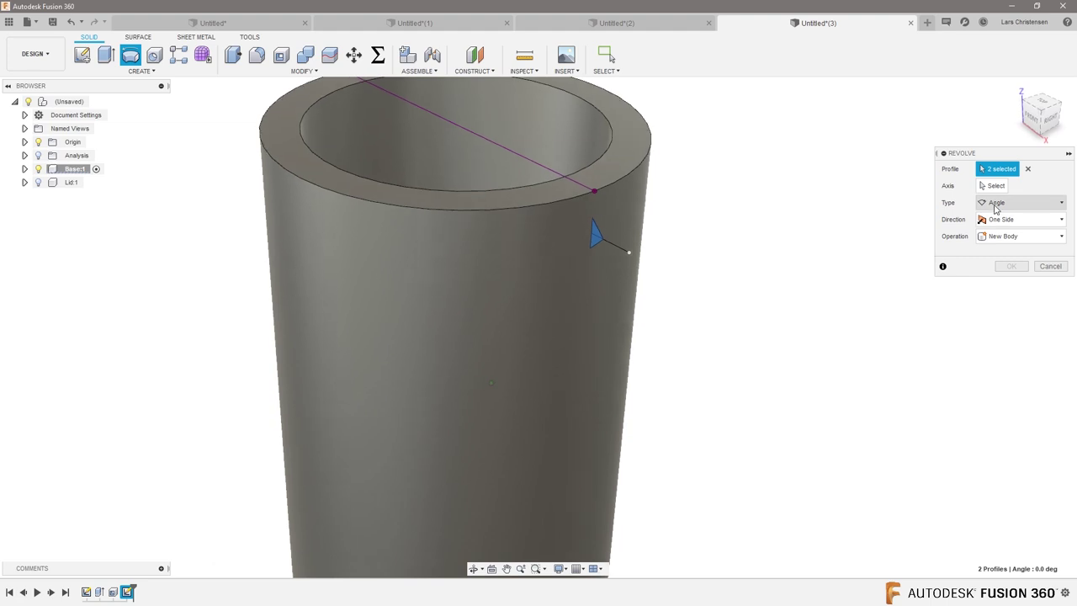
pyautogui.click(994, 188)
pyautogui.scroll(-4, 508, 158)
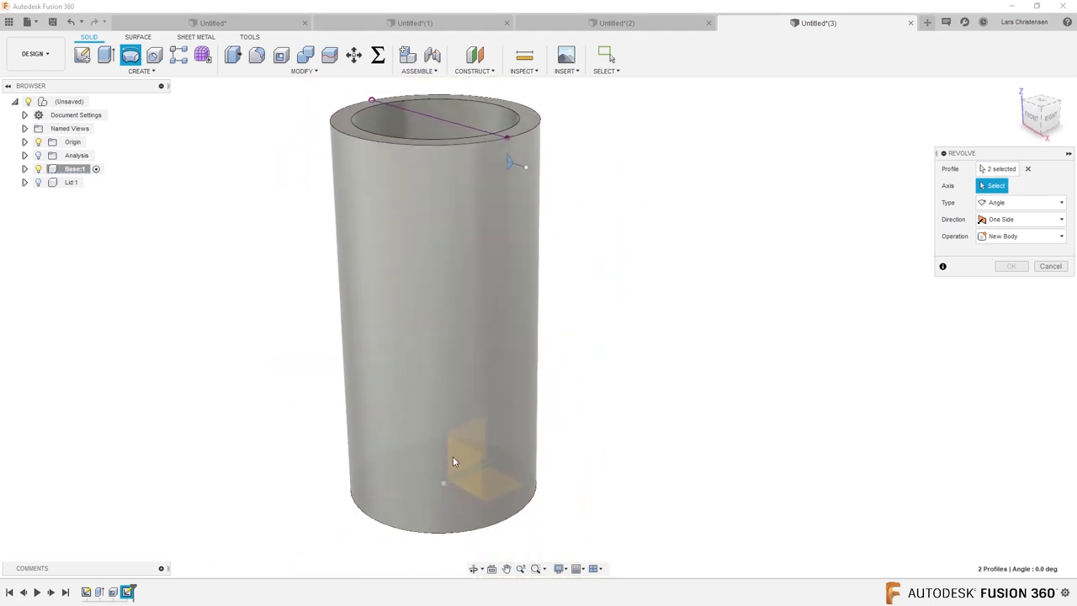
pyautogui.click(442, 455)
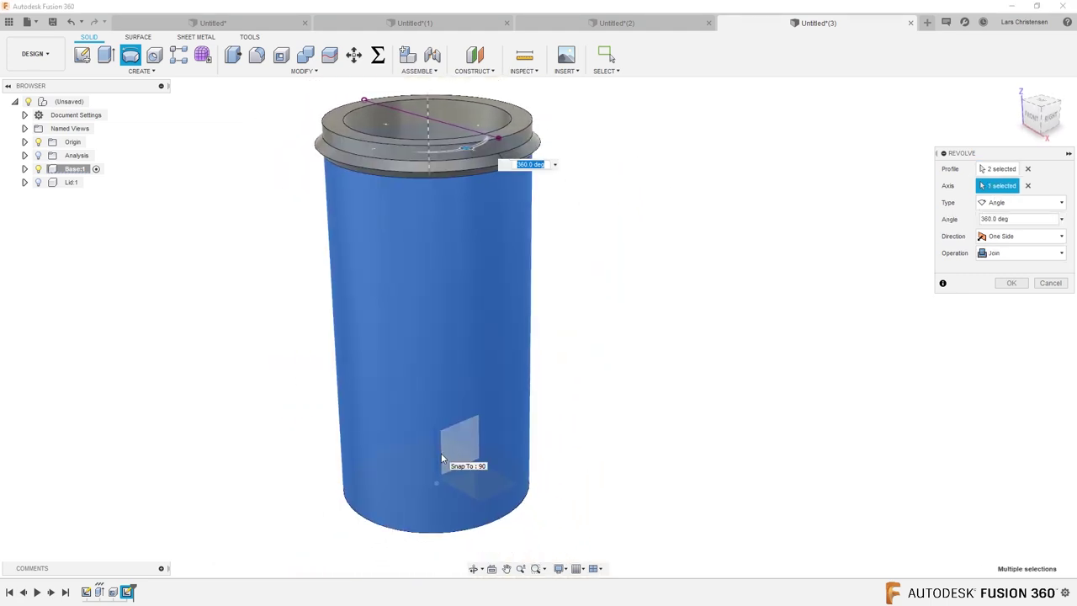
pyautogui.click(1012, 283)
pyautogui.scroll(3, 858, 351)
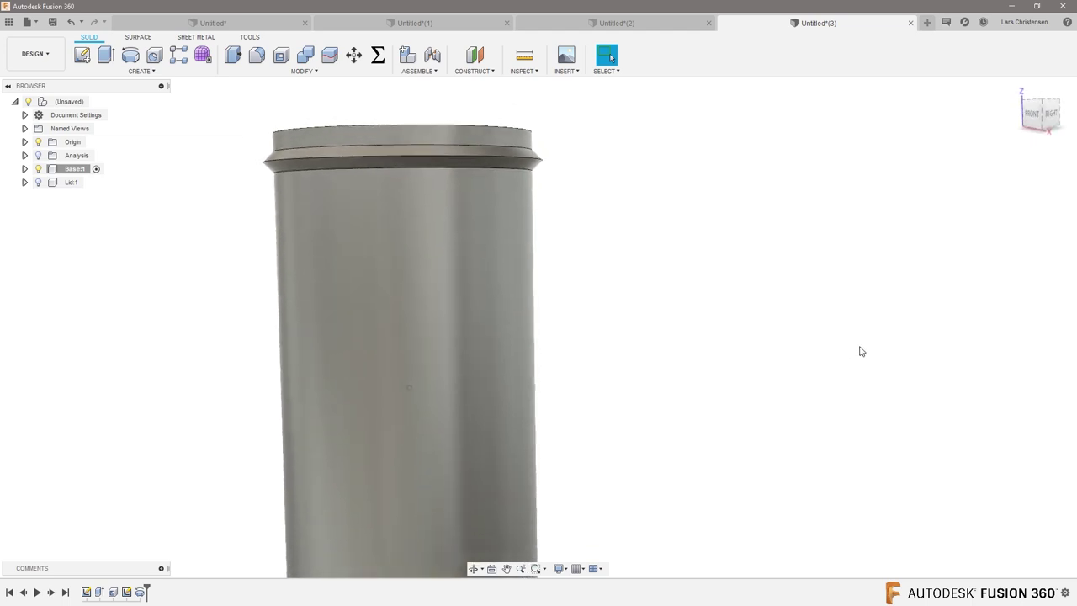
# Show the lid again and make the top-level assembly the active component.
pyautogui.click(38, 182)
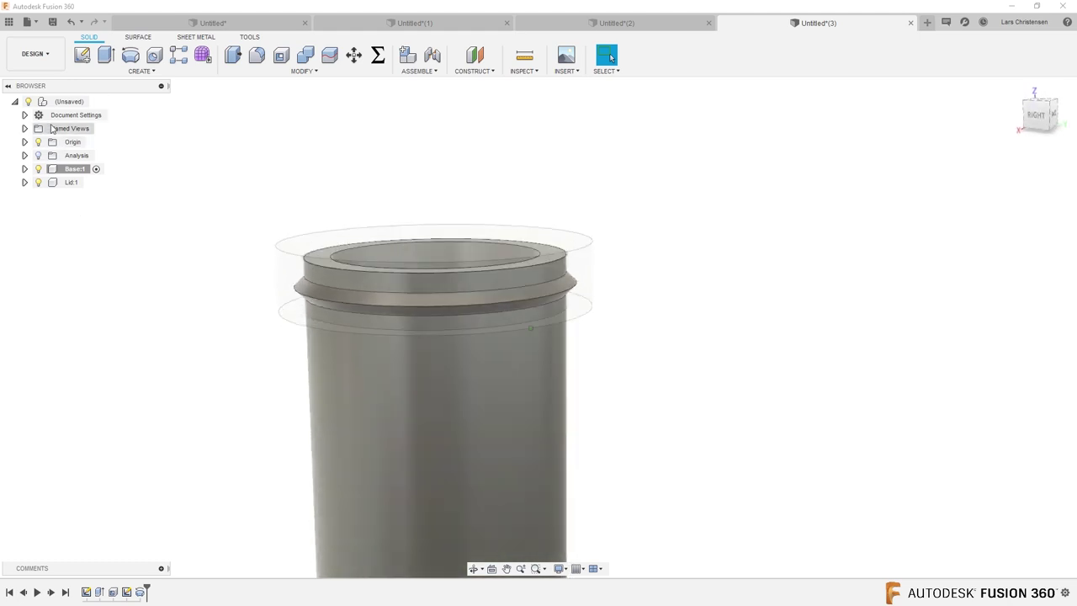
pyautogui.click(95, 101)
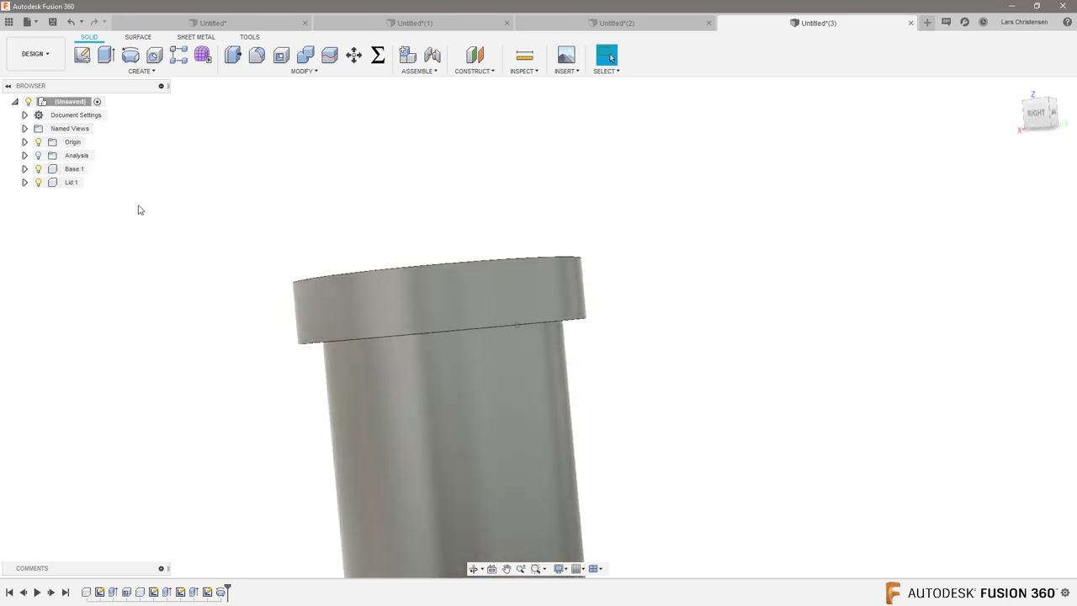
# Run an interference check between the lid and the base, examine the overlap, and cancel the results.
pyautogui.click(569, 71)
pyautogui.moveTo(530, 76)
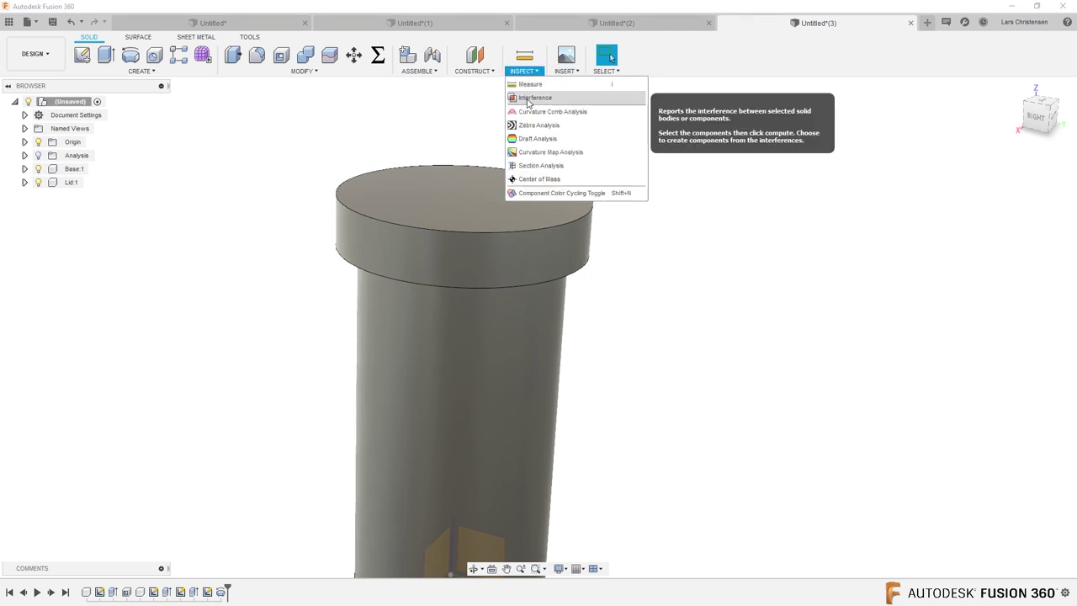
pyautogui.click(528, 99)
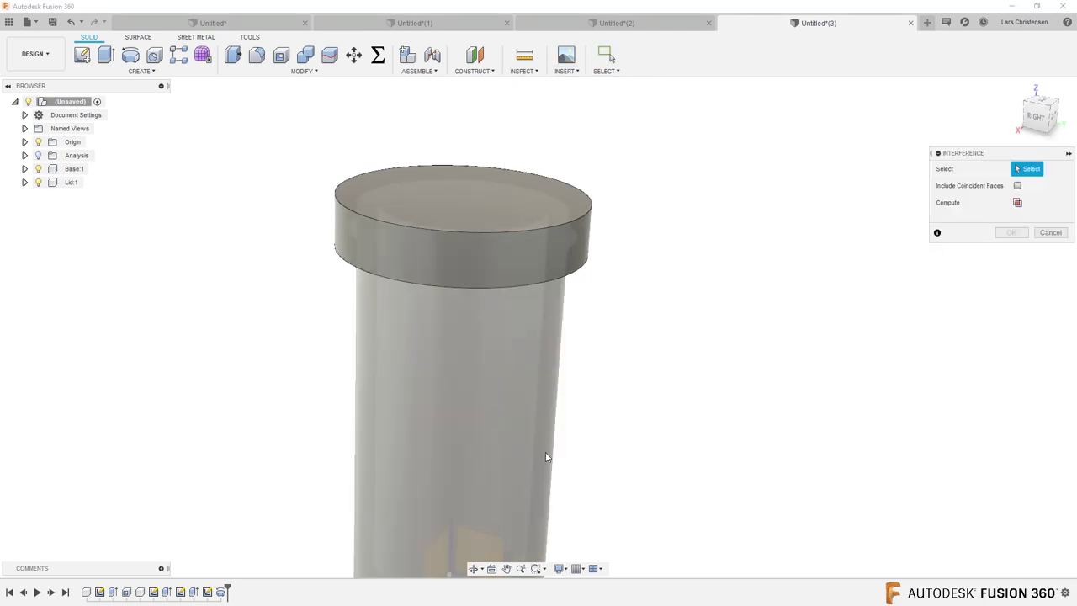
pyautogui.click(572, 186)
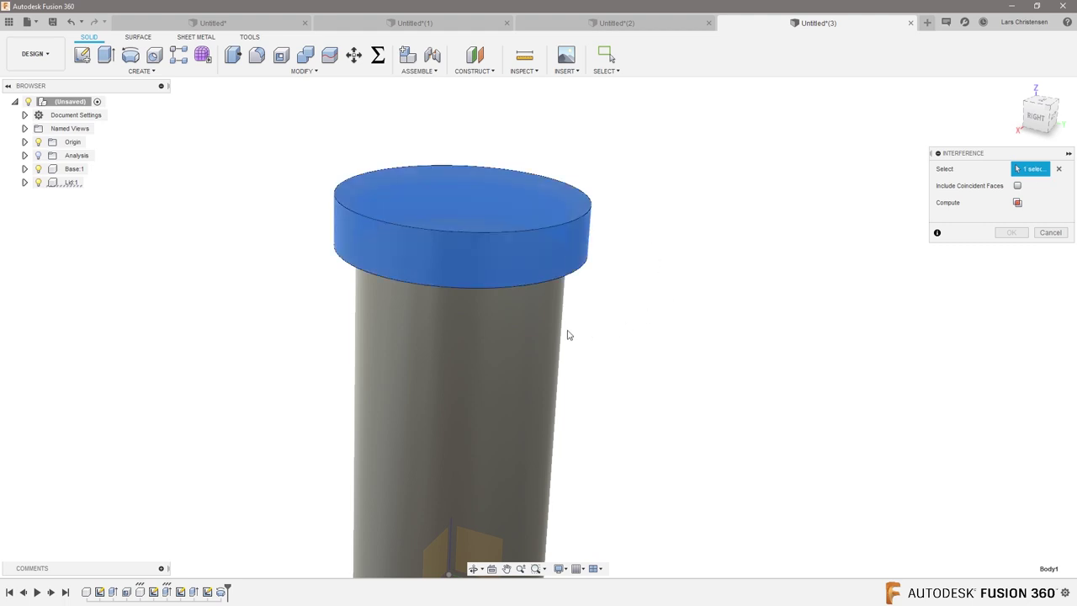
pyautogui.click(553, 332)
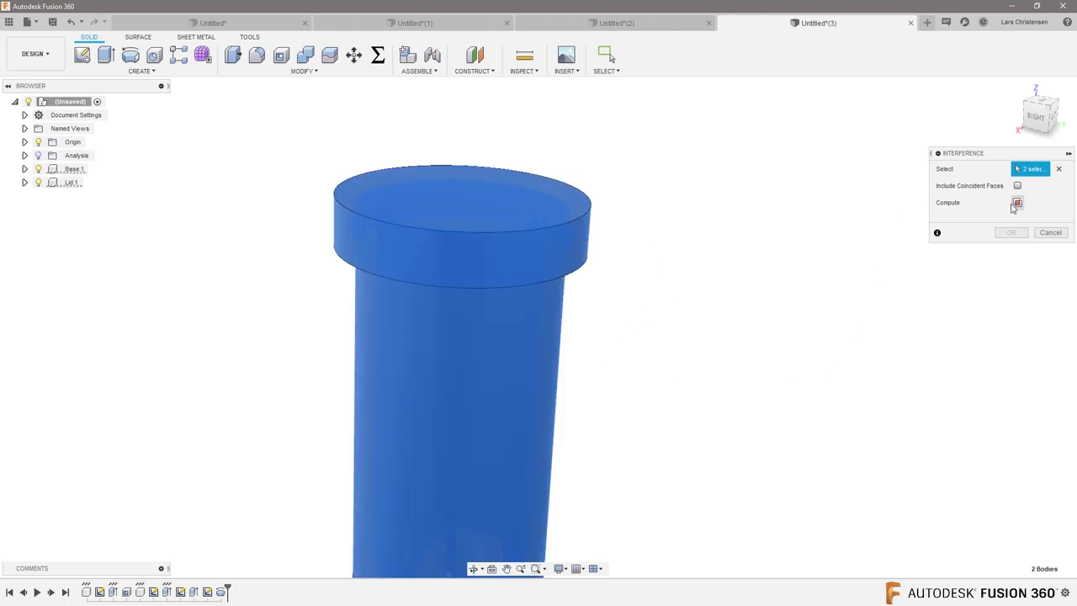
pyautogui.click(1016, 203)
pyautogui.moveTo(658, 223); pyautogui.dragTo(819, 128)
pyautogui.click(746, 151)
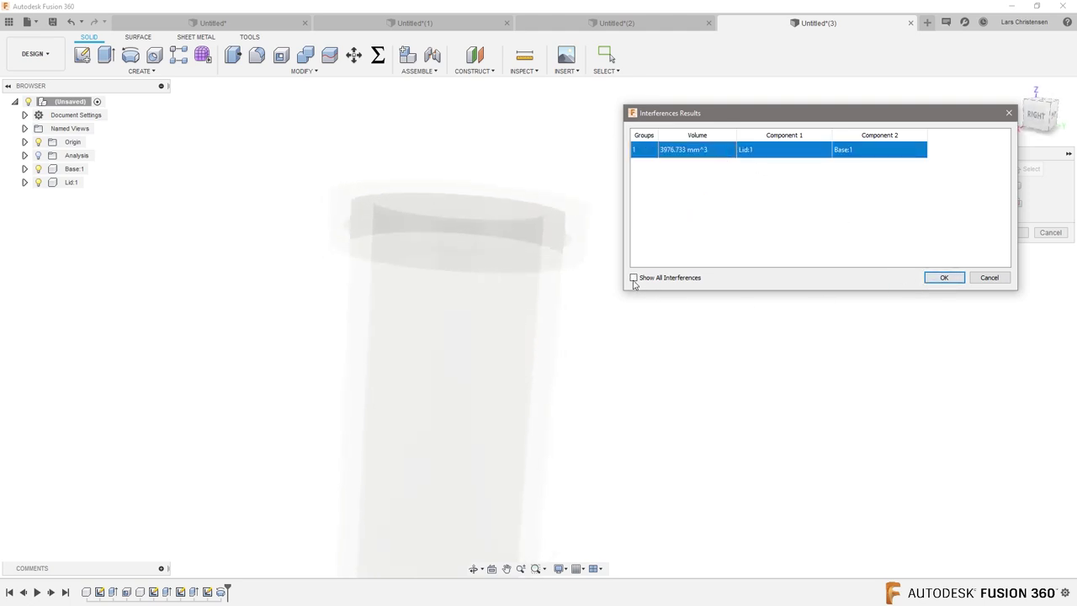
pyautogui.click(634, 278)
pyautogui.click(719, 151)
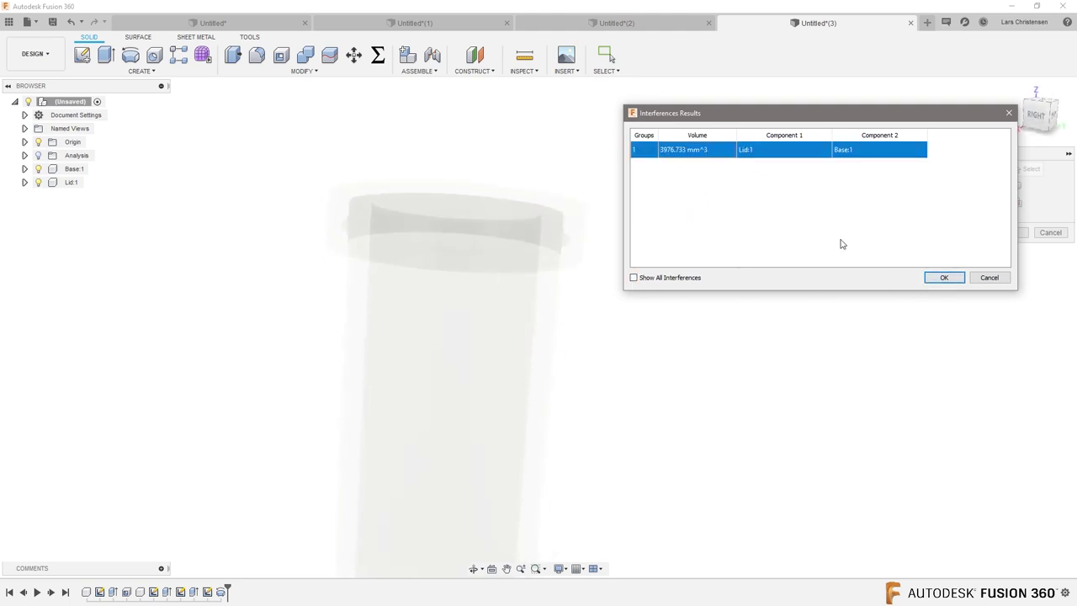
pyautogui.click(989, 277)
# Repeat the interference check with the base selected before the lid, examine the overlap from the side, and accept the results.
pyautogui.click(518, 71)
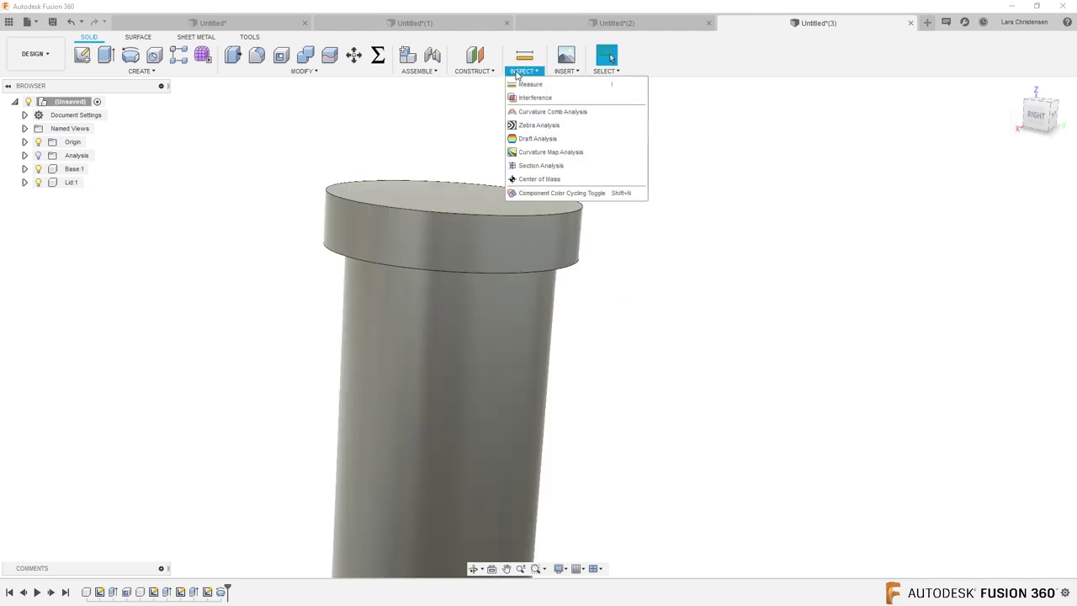
pyautogui.click(538, 95)
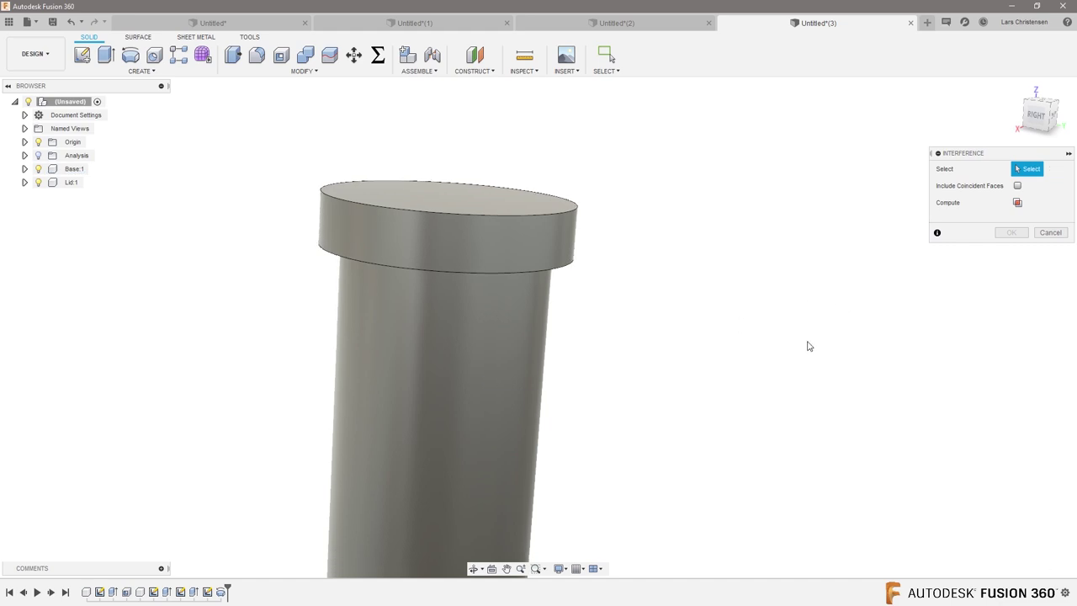
pyautogui.click(472, 422)
pyautogui.click(452, 231)
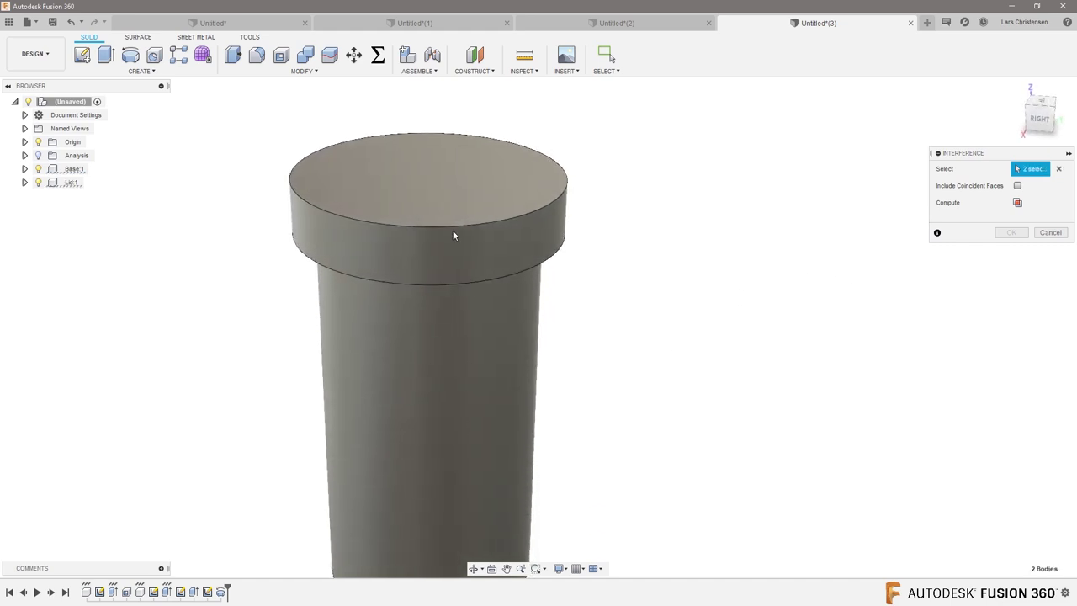
pyautogui.click(1017, 202)
pyautogui.click(595, 255)
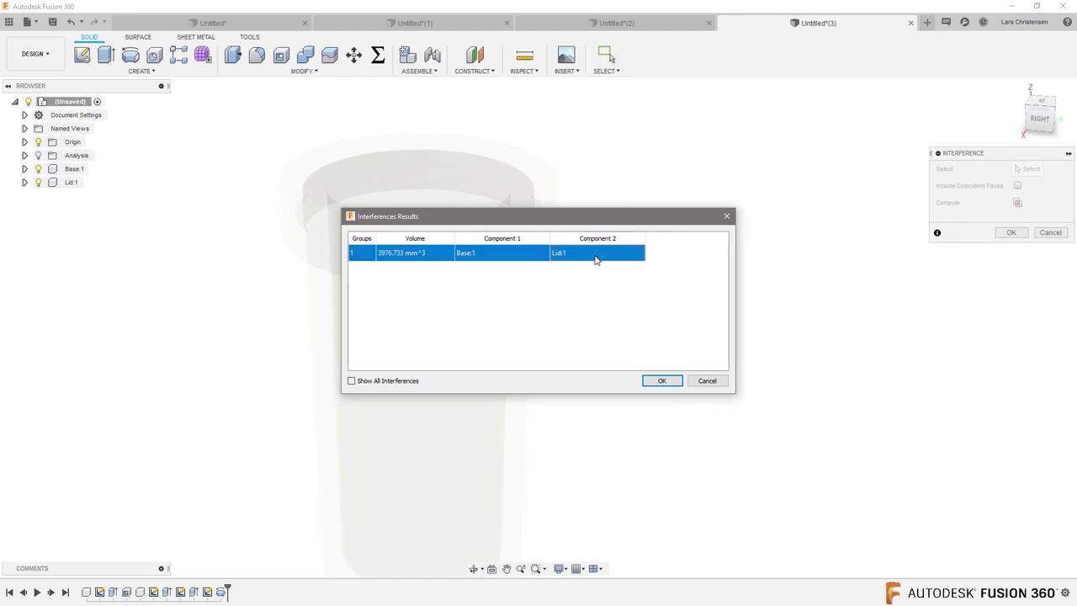
pyautogui.moveTo(622, 220); pyautogui.dragTo(794, 142)
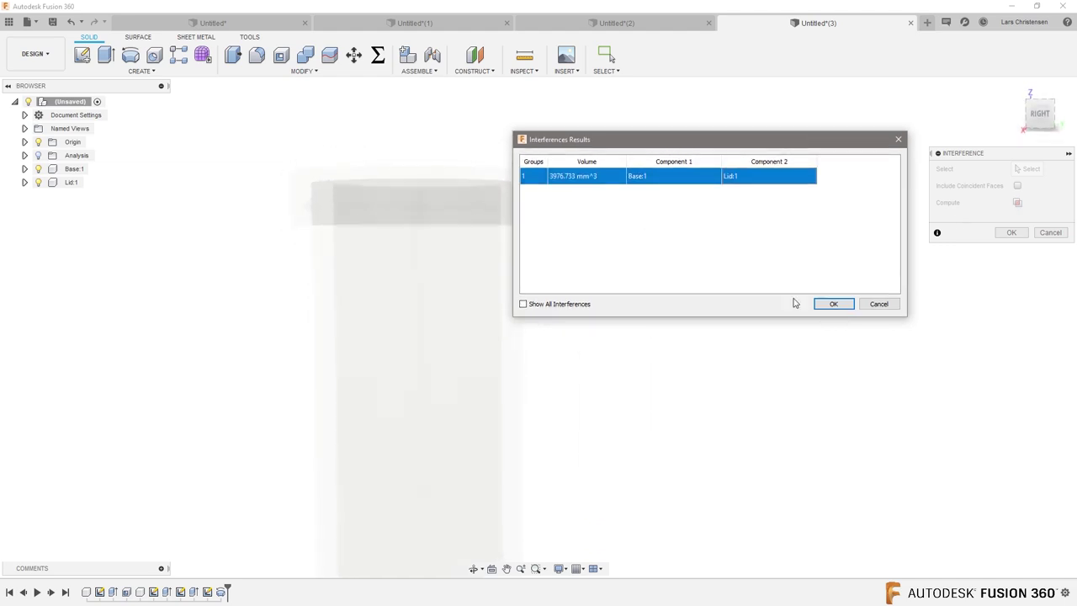
pyautogui.click(832, 304)
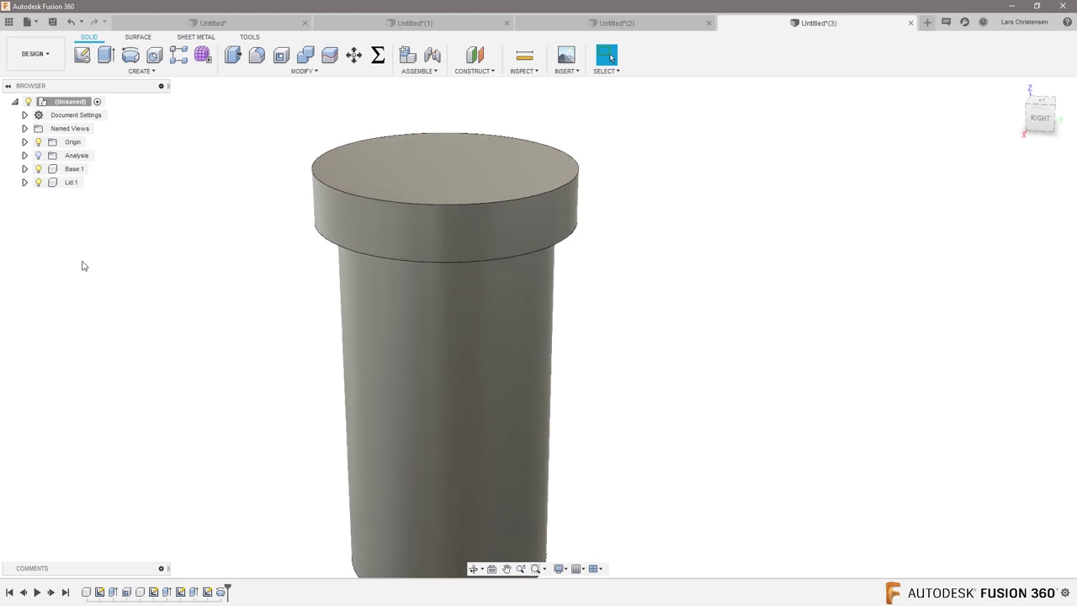
# Combine the bodies with the Cut operation, using the lid as target and the base as tool, with Keep Tools enabled.
pyautogui.click(306, 54)
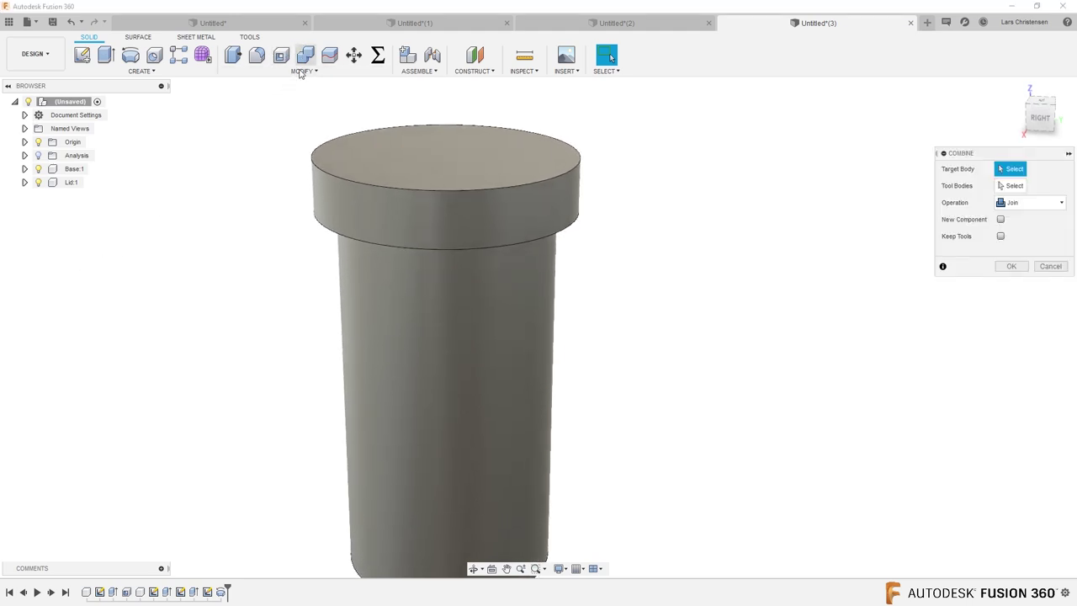
pyautogui.click(1012, 202)
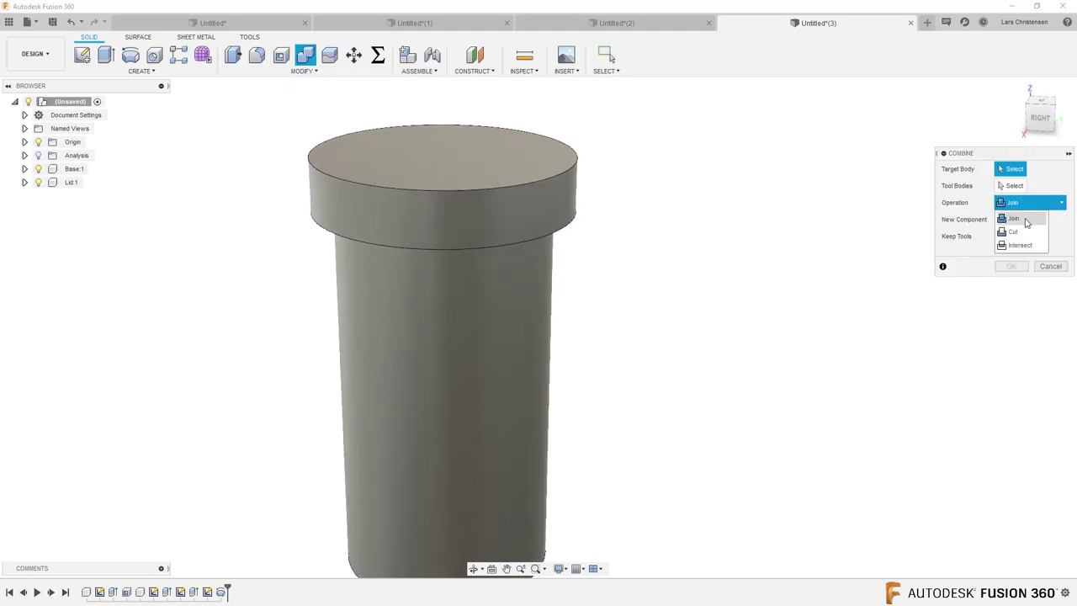
pyautogui.click(1025, 228)
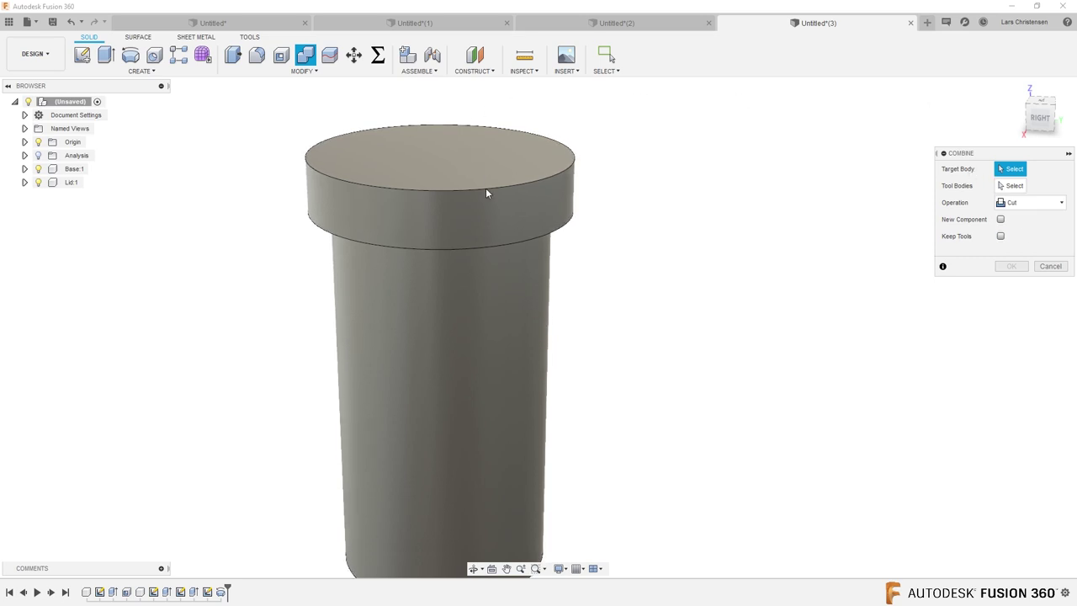
pyautogui.click(508, 212)
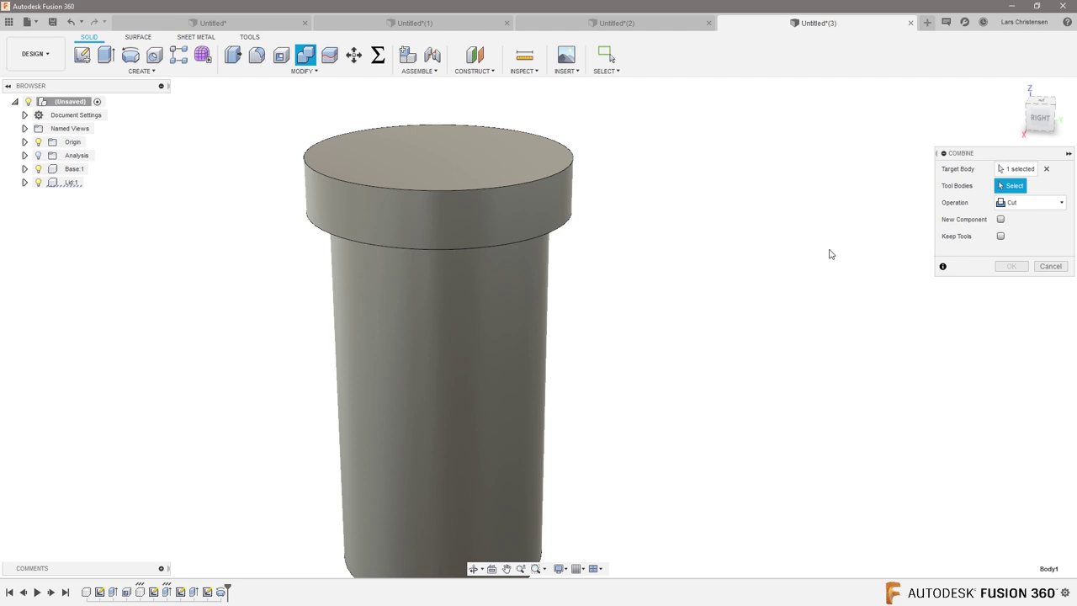
pyautogui.keyDown('shift'); pyautogui.moveTo(873, 244); pyautogui.dragTo(719, 180, button='middle'); pyautogui.keyUp('shift')
pyautogui.keyDown('shift'); pyautogui.moveTo(322, 185); pyautogui.dragTo(528, 207, button='middle'); pyautogui.keyUp('shift')
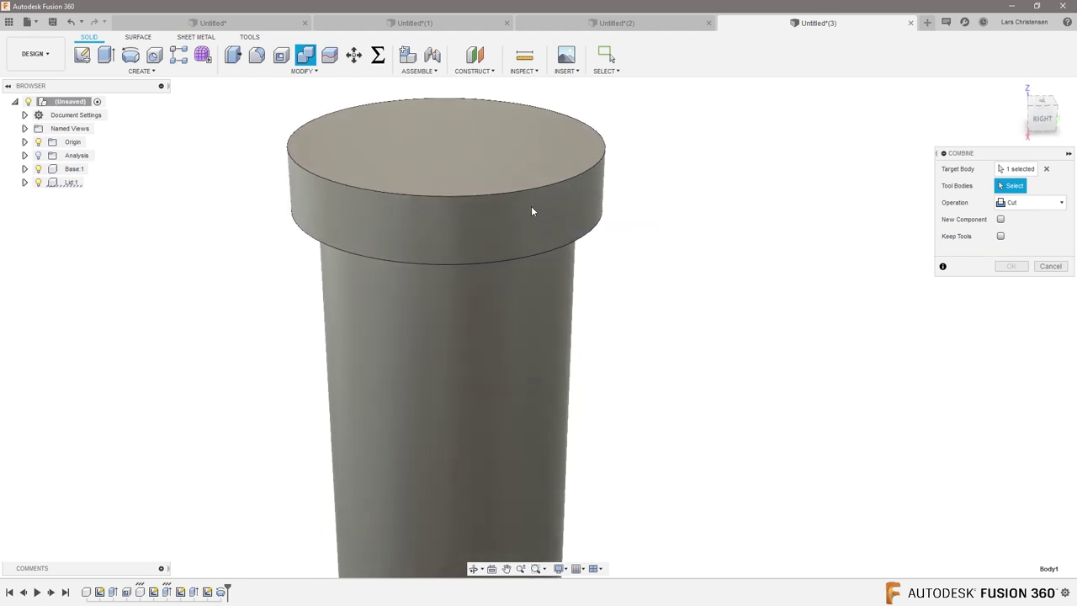
pyautogui.click(1015, 189)
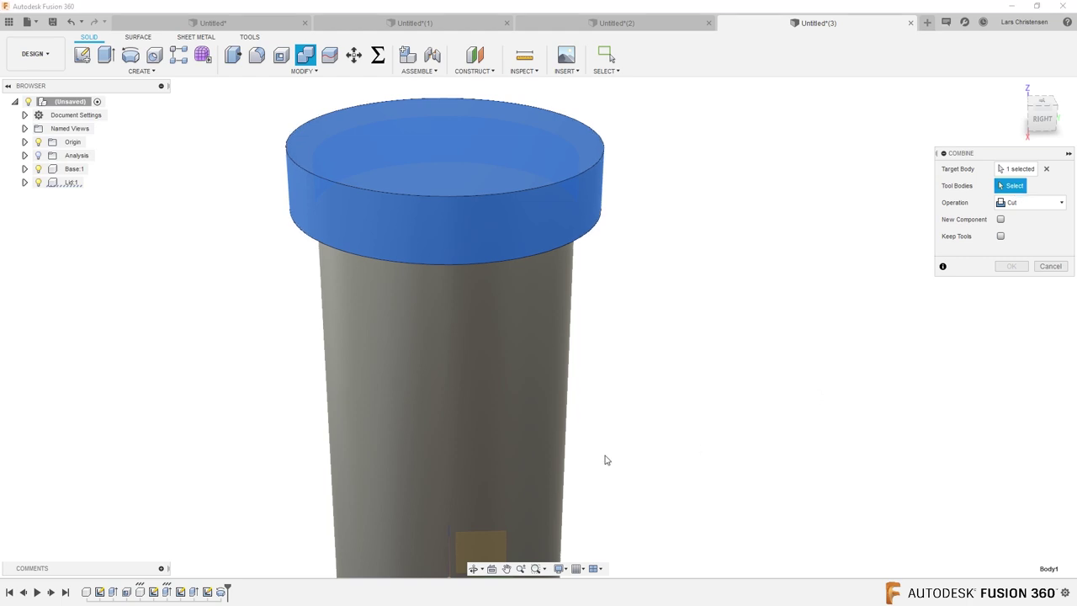
pyautogui.click(487, 427)
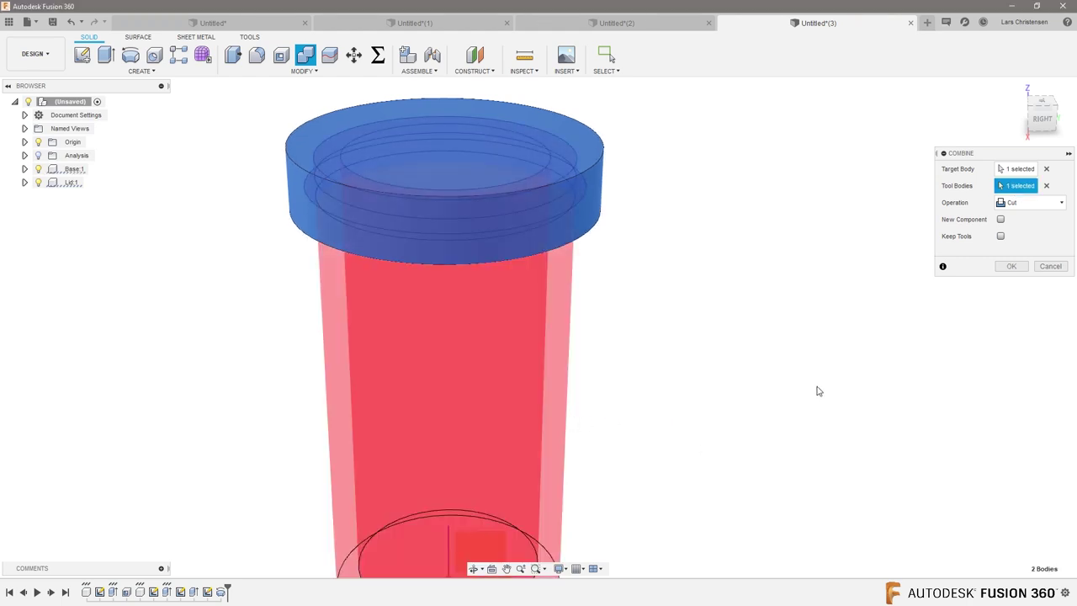
pyautogui.scroll(-2, 825, 392)
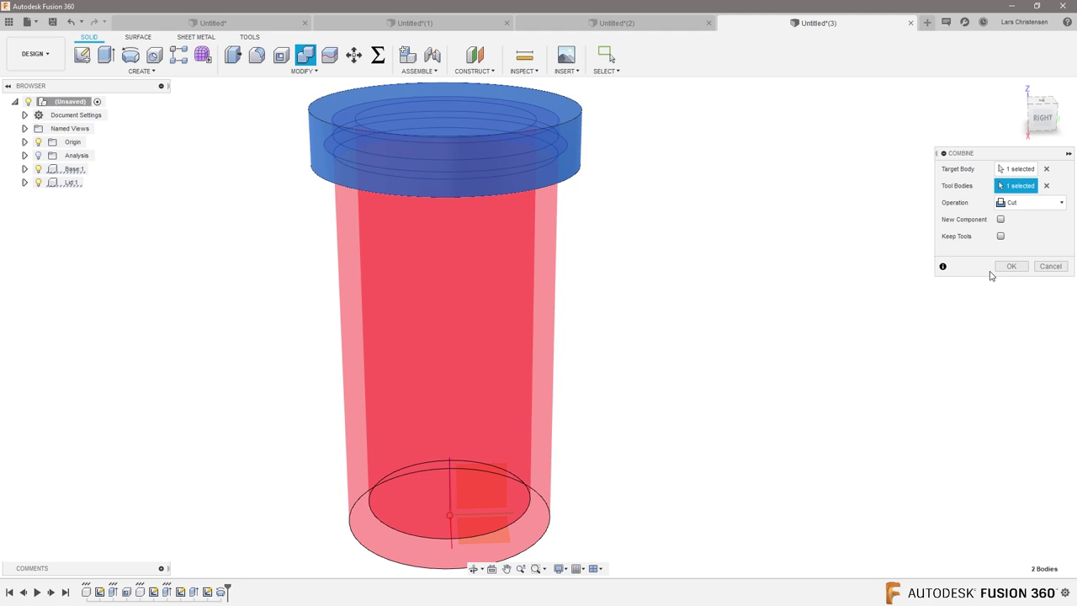
pyautogui.click(1000, 236)
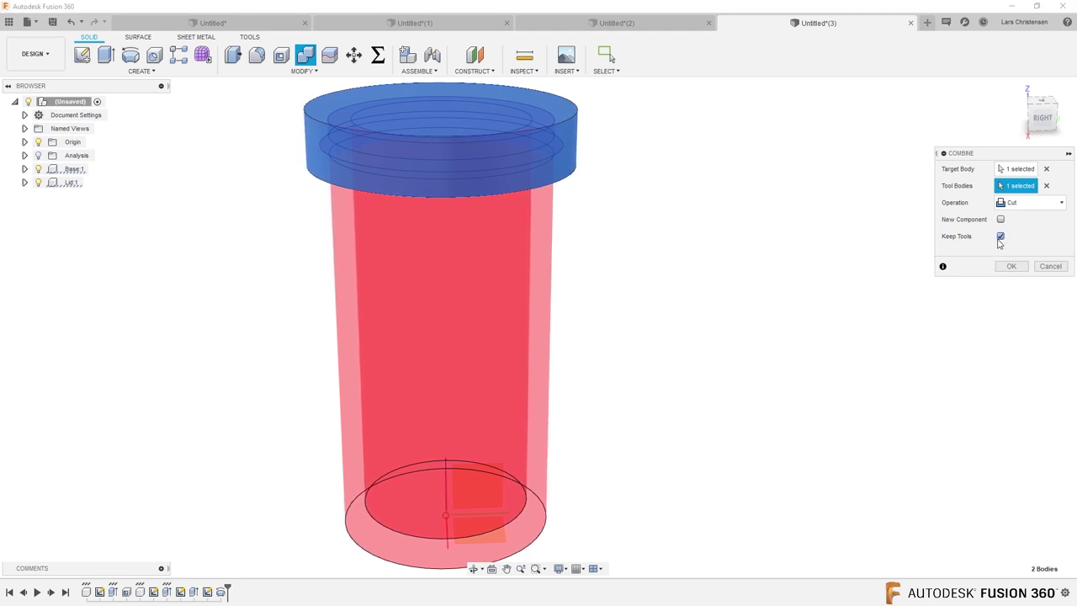
pyautogui.click(1011, 265)
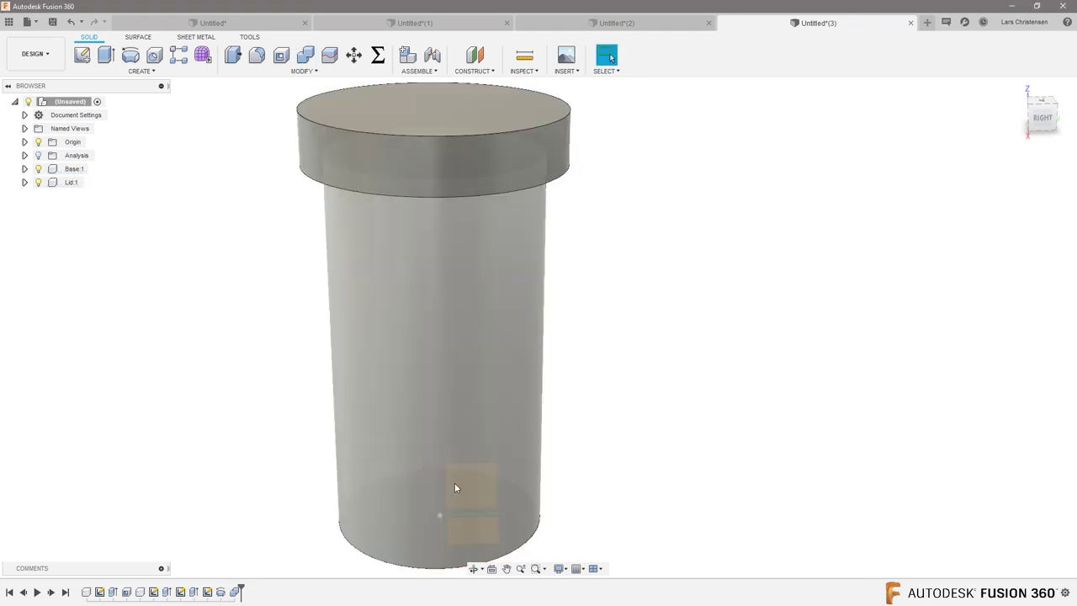
# Hide the base temporarily to examine the snap groove on the inside of the lid, and show the base again.
pyautogui.click(38, 168)
pyautogui.keyDown('shift'); pyautogui.moveTo(95, 208); pyautogui.dragTo(543, 212, button='middle'); pyautogui.keyUp('shift')
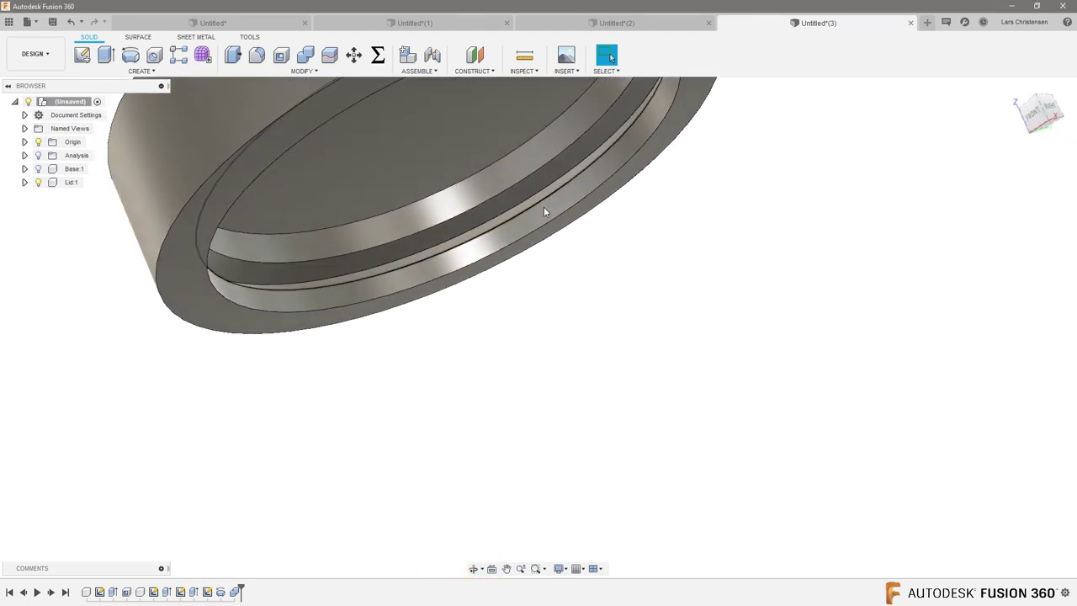
pyautogui.click(38, 168)
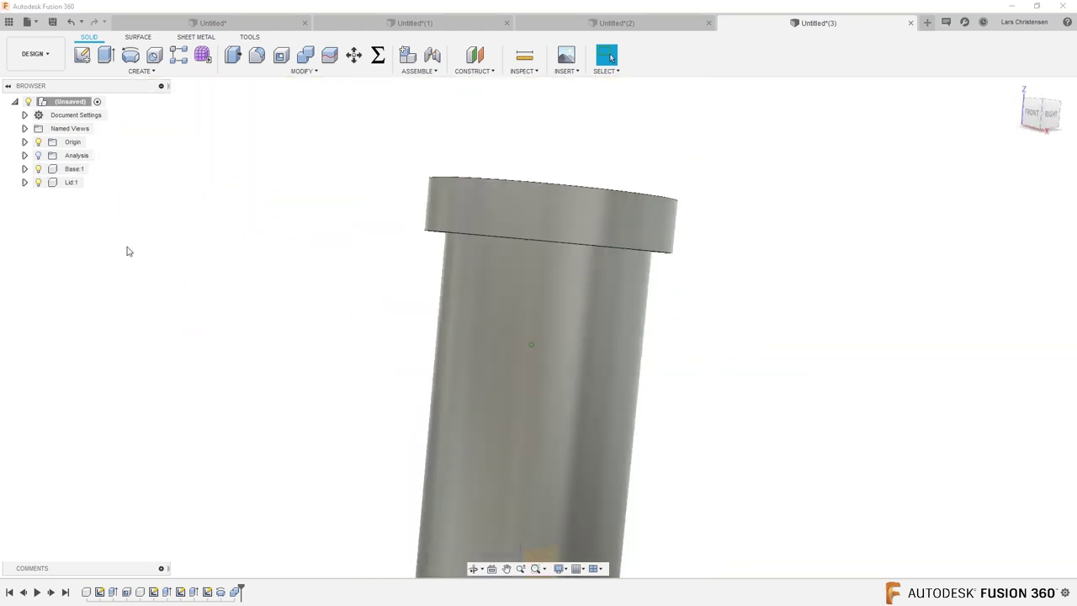
# Turn on the saved section analysis and view the snap-fit cross-section of the base and lid from the front.
pyautogui.click(38, 155)
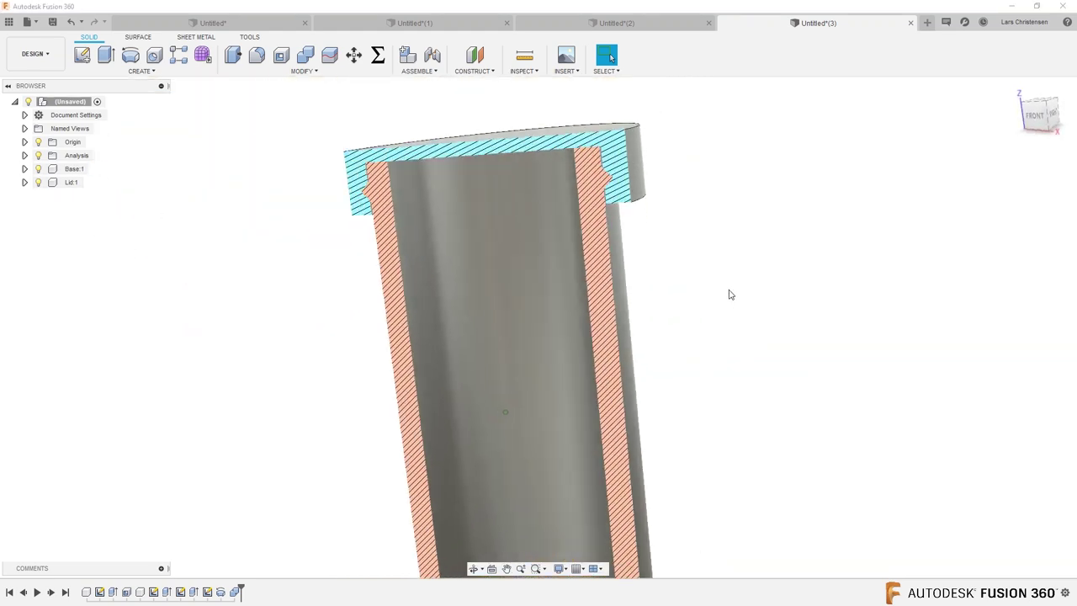
pyautogui.click(1038, 114)
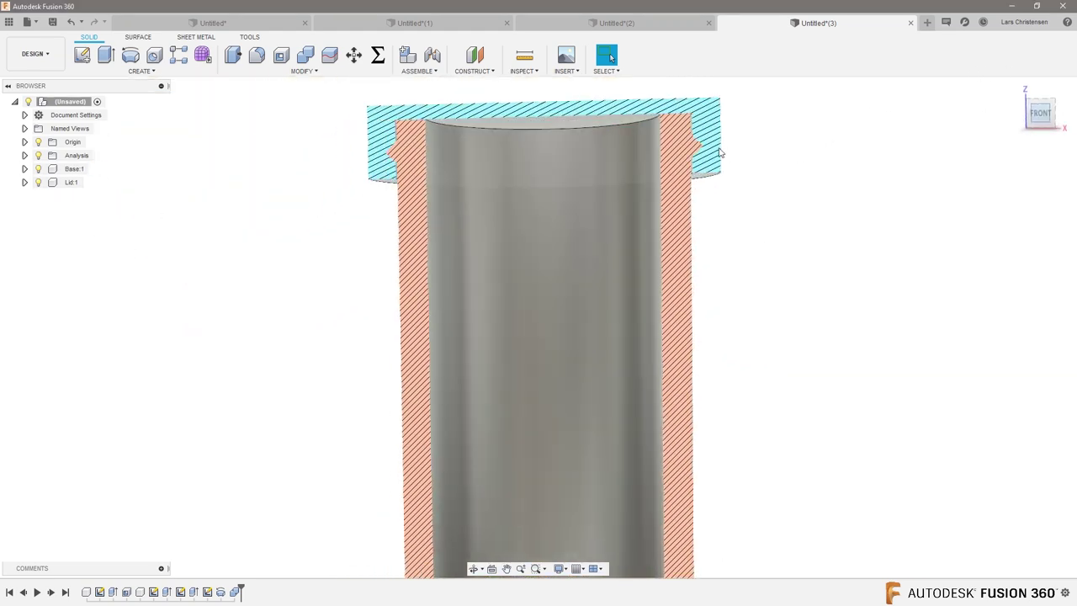
# Examine the fit between the base's snap ridge and the lid's groove in the cross-section, and turn the section analysis off.
pyautogui.scroll(8, 690, 189)
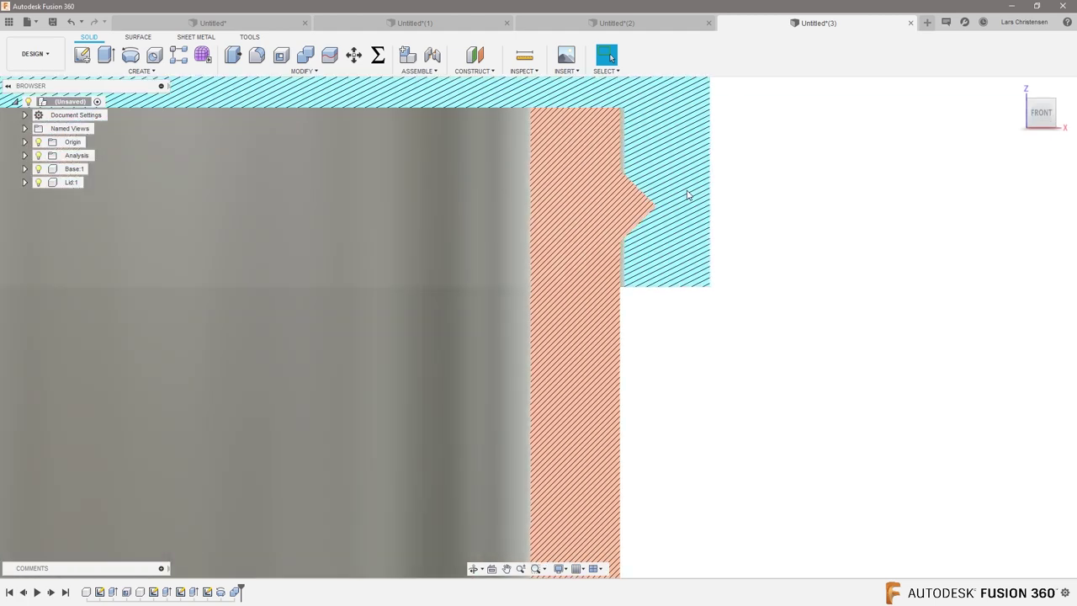
pyautogui.scroll(-1, 627, 236)
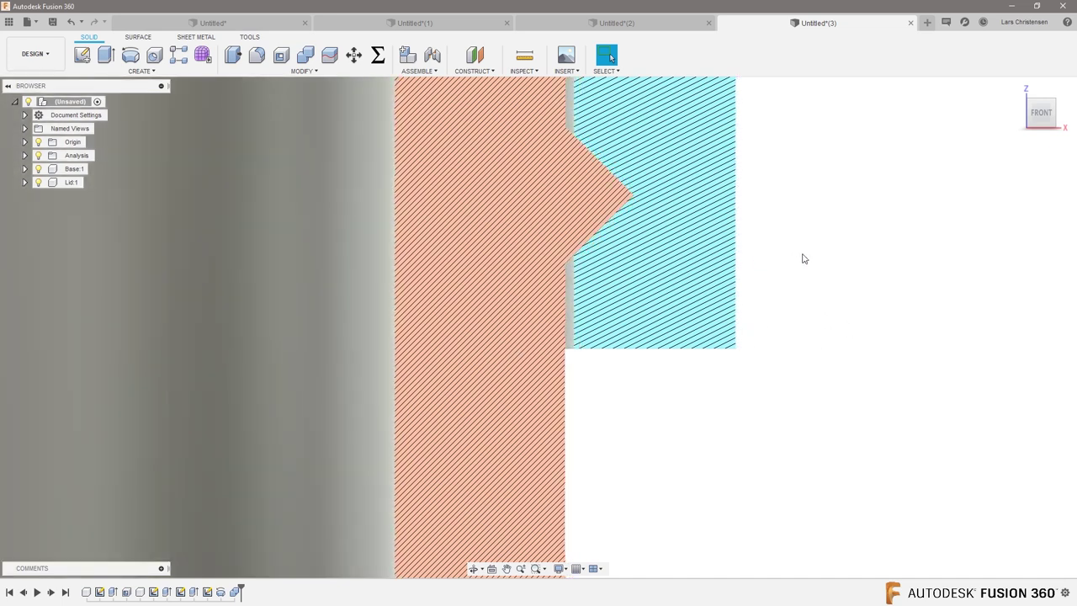
pyautogui.scroll(-2, 800, 255)
pyautogui.scroll(-3, 832, 255)
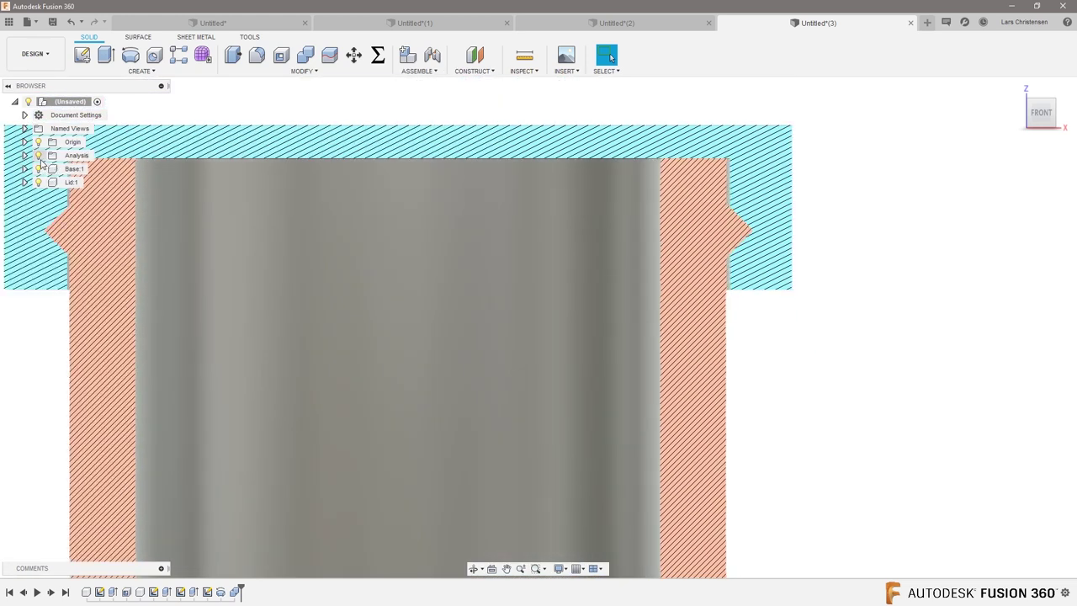
pyautogui.click(38, 156)
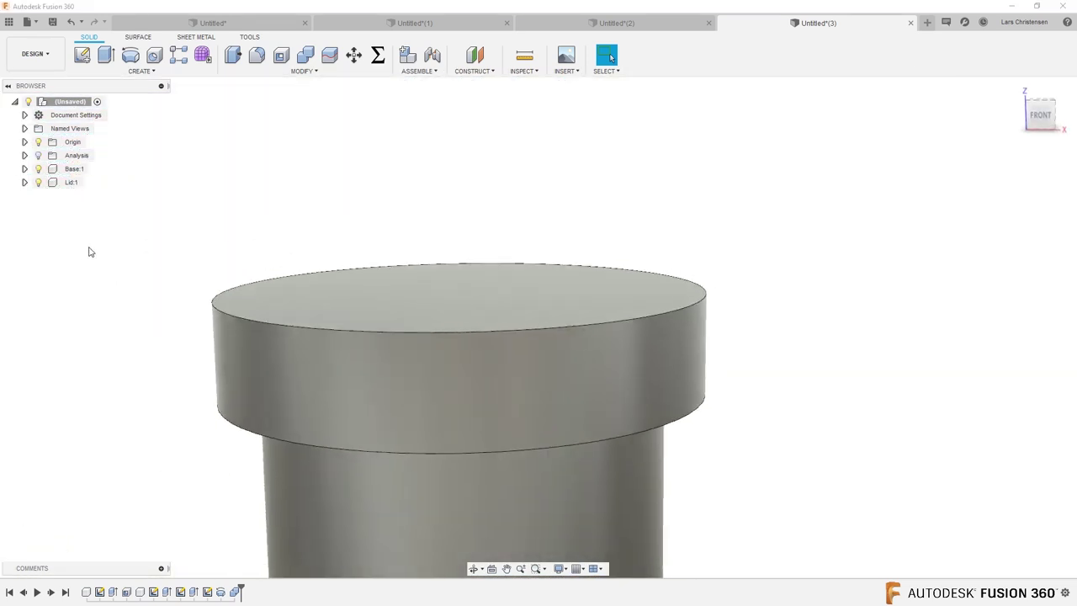
# Hide the base and offset the lid groove's inner sloped face, nearer the closed end, by -0.5 mm.
pyautogui.click(38, 169)
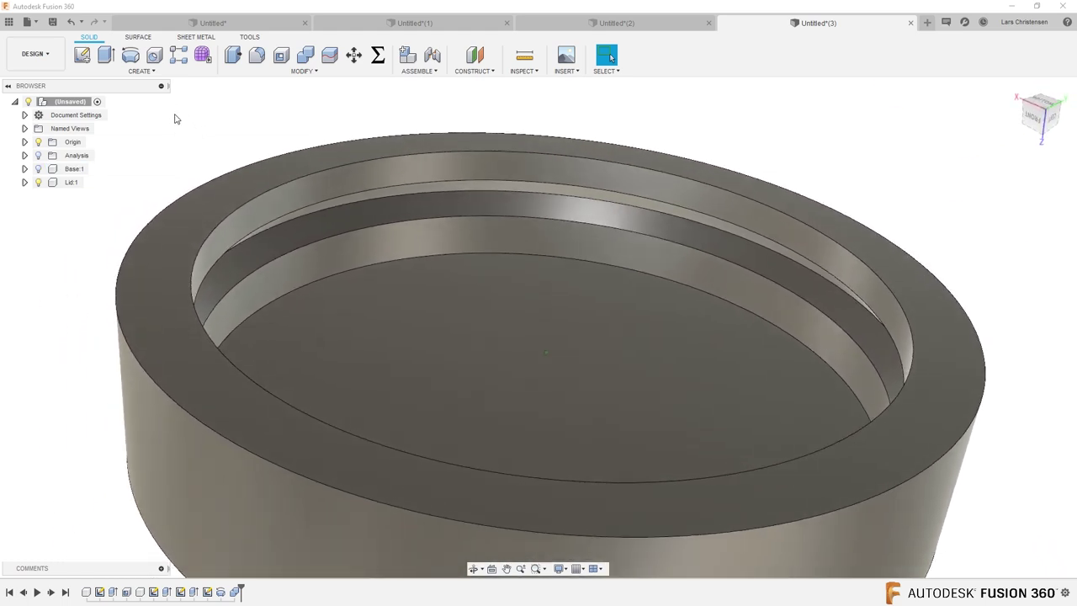
pyautogui.click(274, 238)
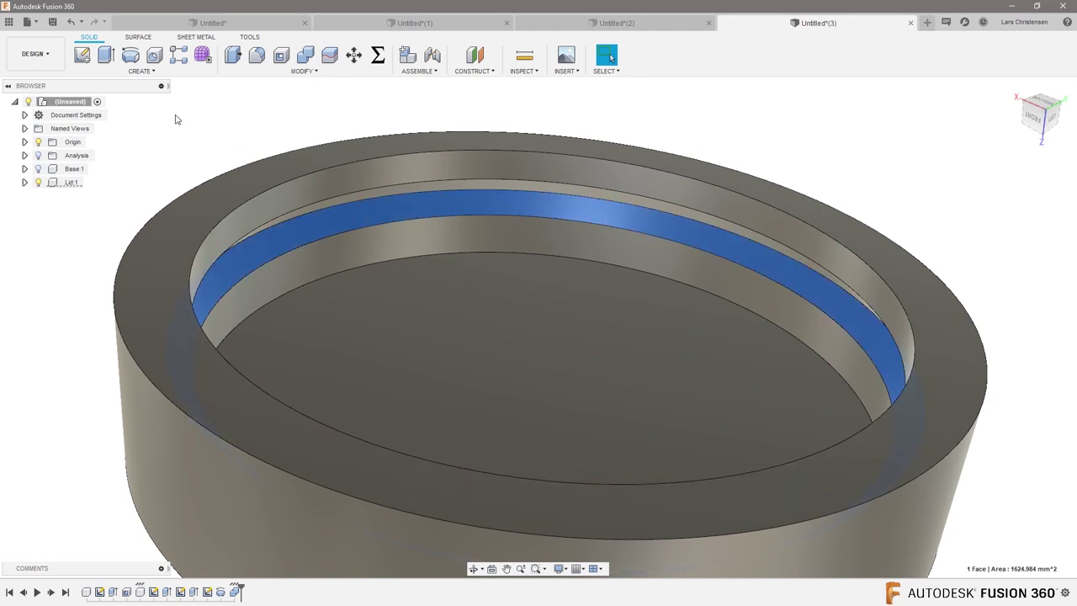
pyautogui.press('q')
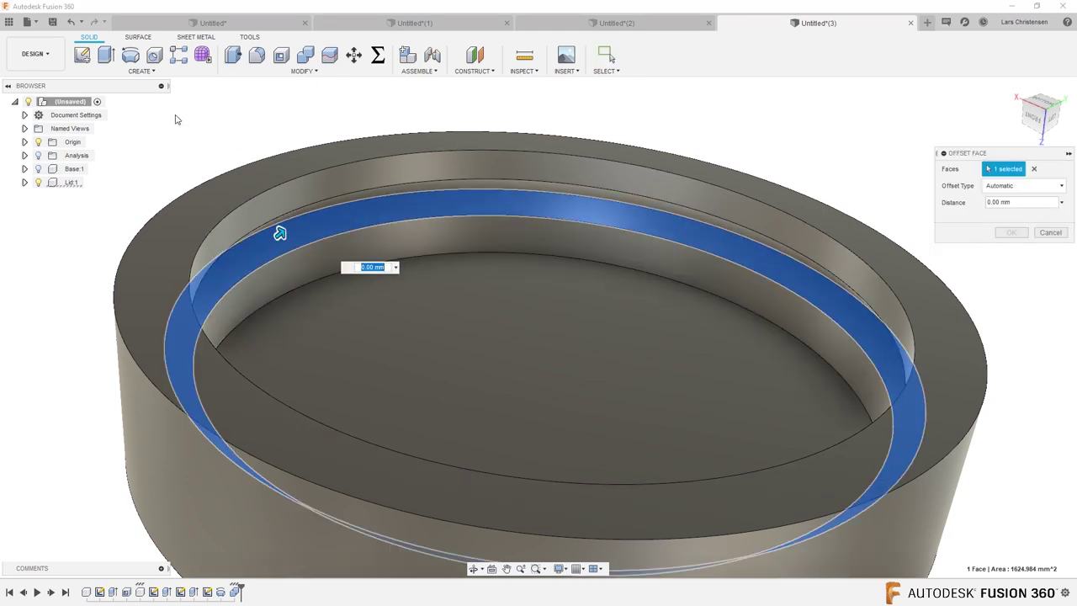
pyautogui.moveTo(281, 232); pyautogui.dragTo(295, 234)
pyautogui.write('-.5')
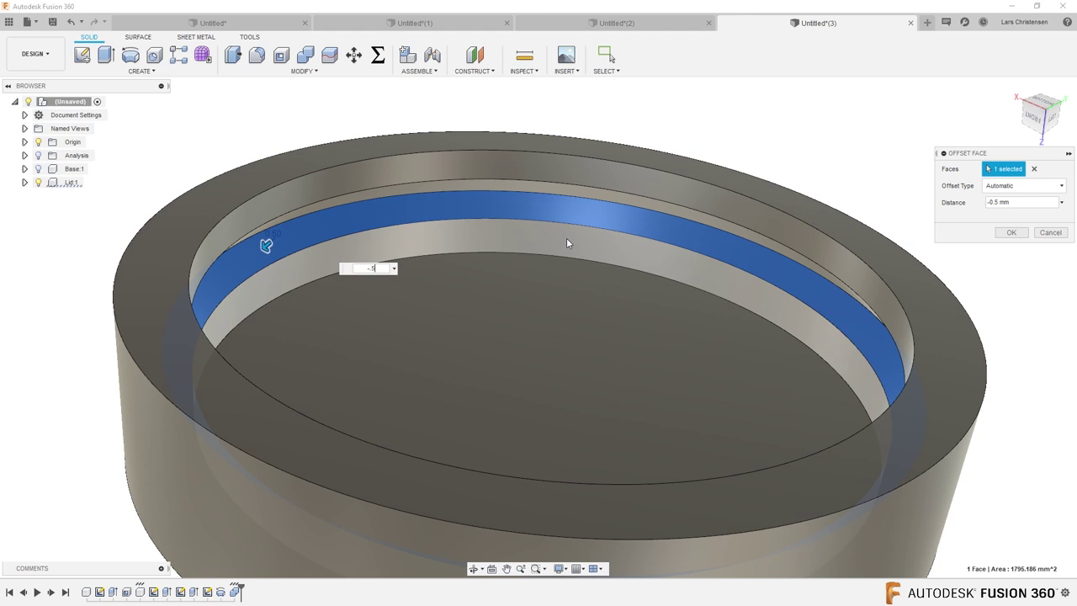
pyautogui.press('Return')
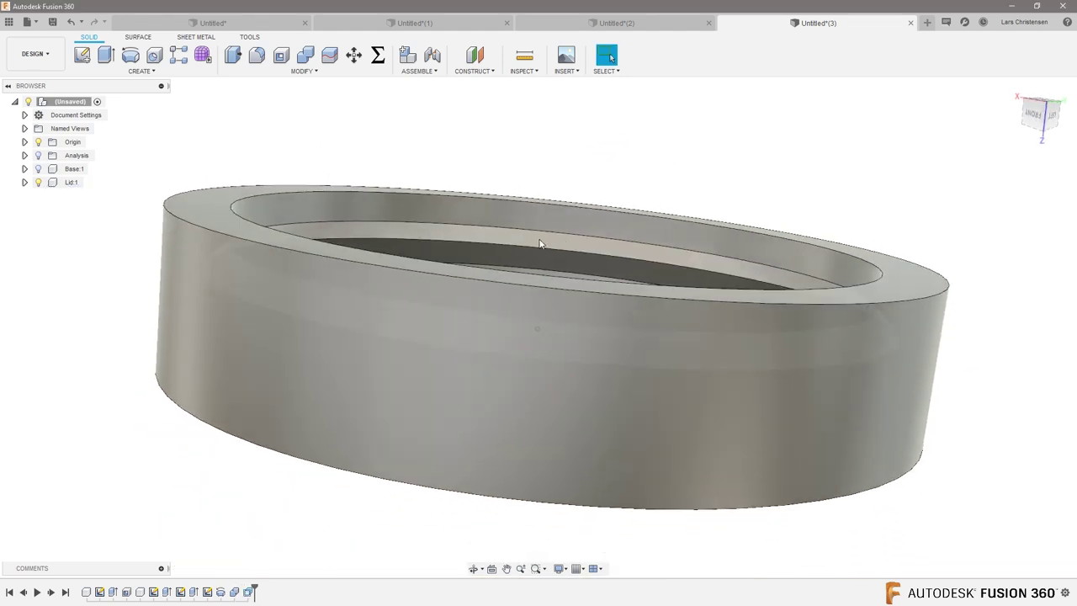
# Offset the lid groove's other sloped face, nearer the open rim, by -0.5 mm.
pyautogui.click(541, 238)
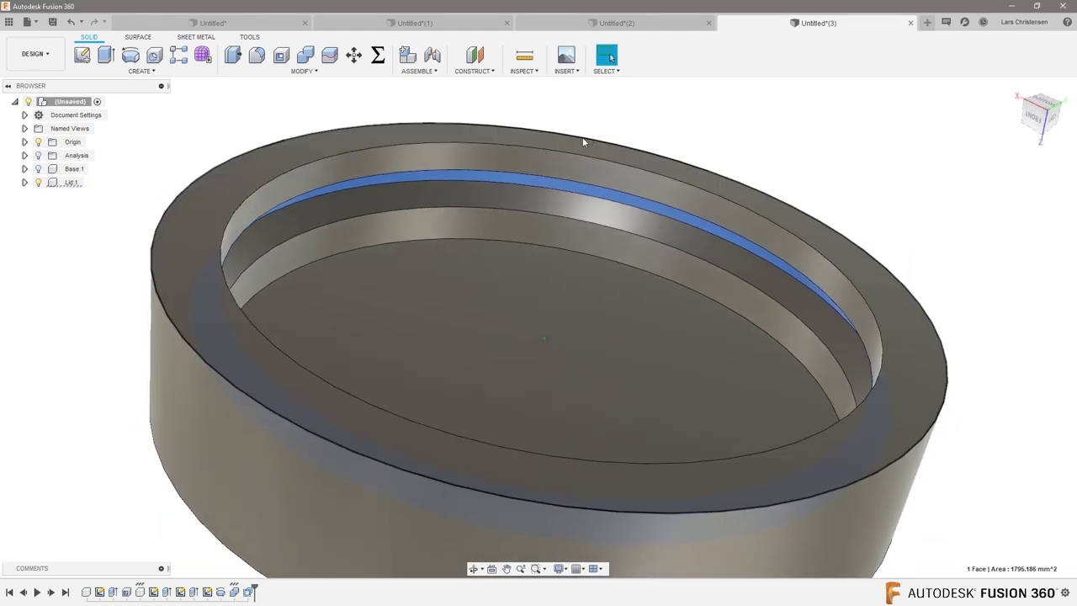
pyautogui.press('q')
pyautogui.write('-.5')
pyautogui.press('Return')
pyautogui.press('Escape')
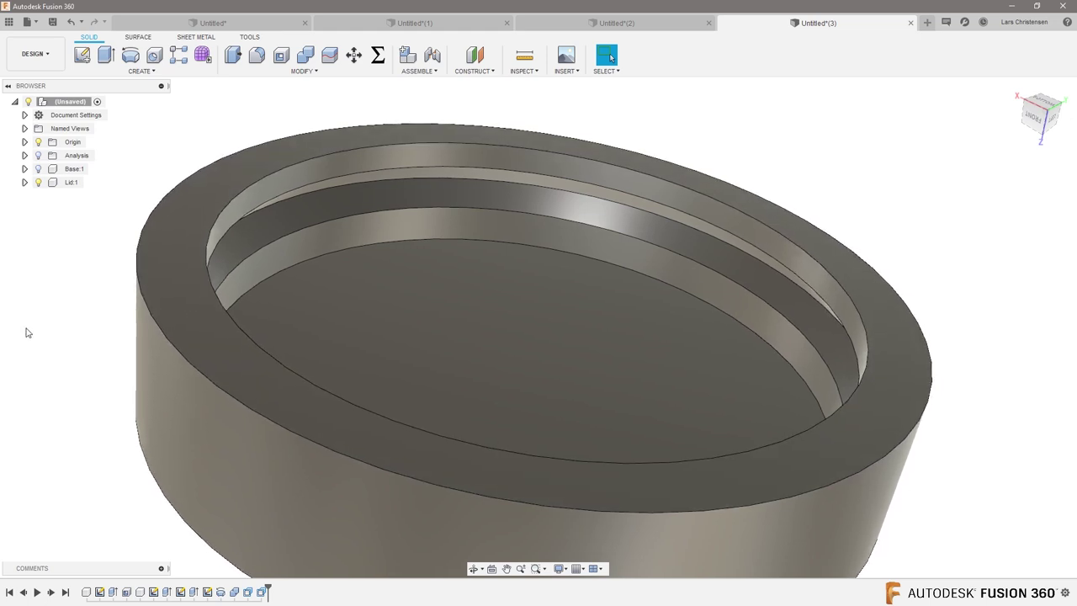
# Show the base together with the lid, and examine the groove clearance in the section analysis from the front.
pyautogui.click(38, 182)
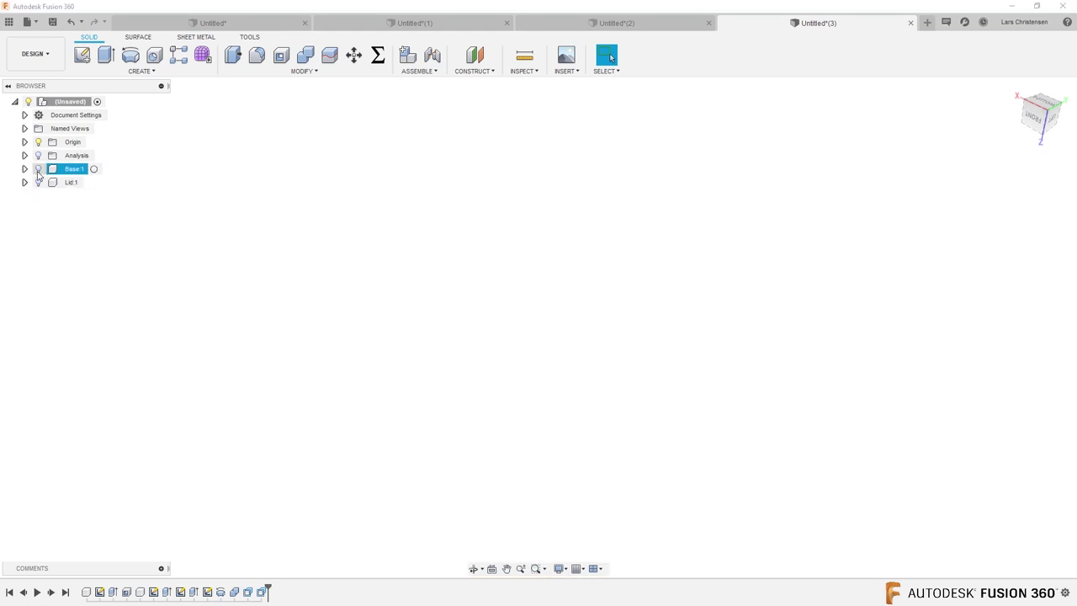
pyautogui.click(38, 169)
pyautogui.click(37, 182)
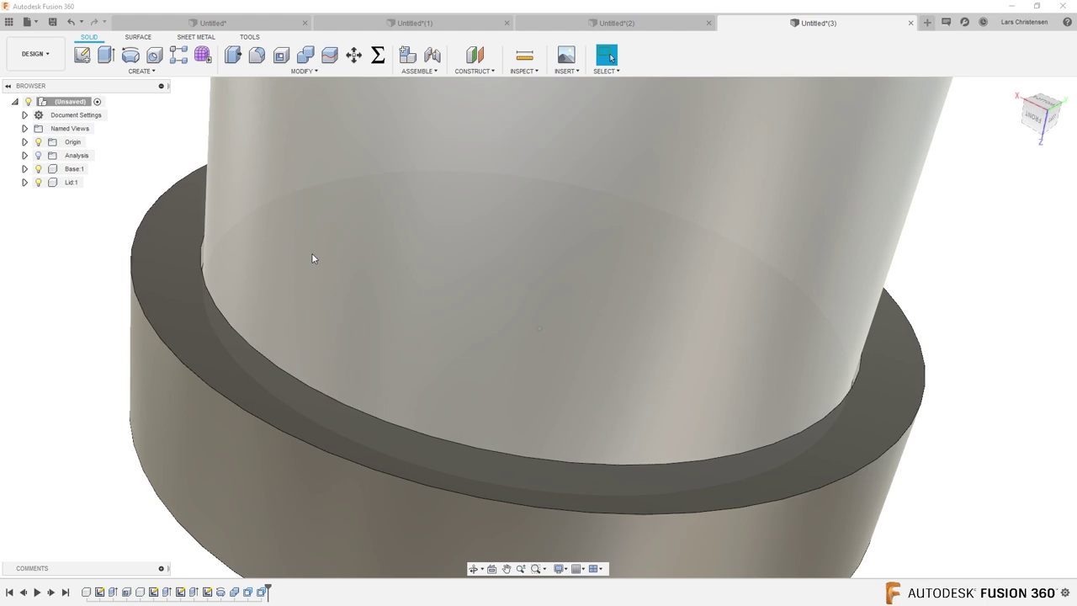
pyautogui.keyDown('shift'); pyautogui.moveTo(312, 253); pyautogui.dragTo(305, 261, button='middle'); pyautogui.keyUp('shift')
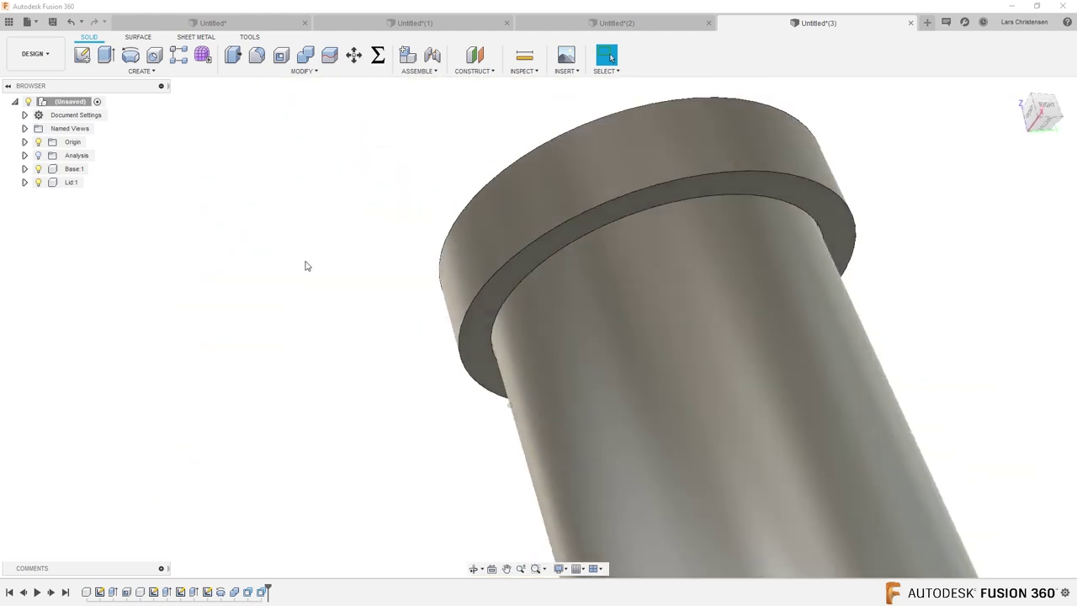
pyautogui.click(38, 155)
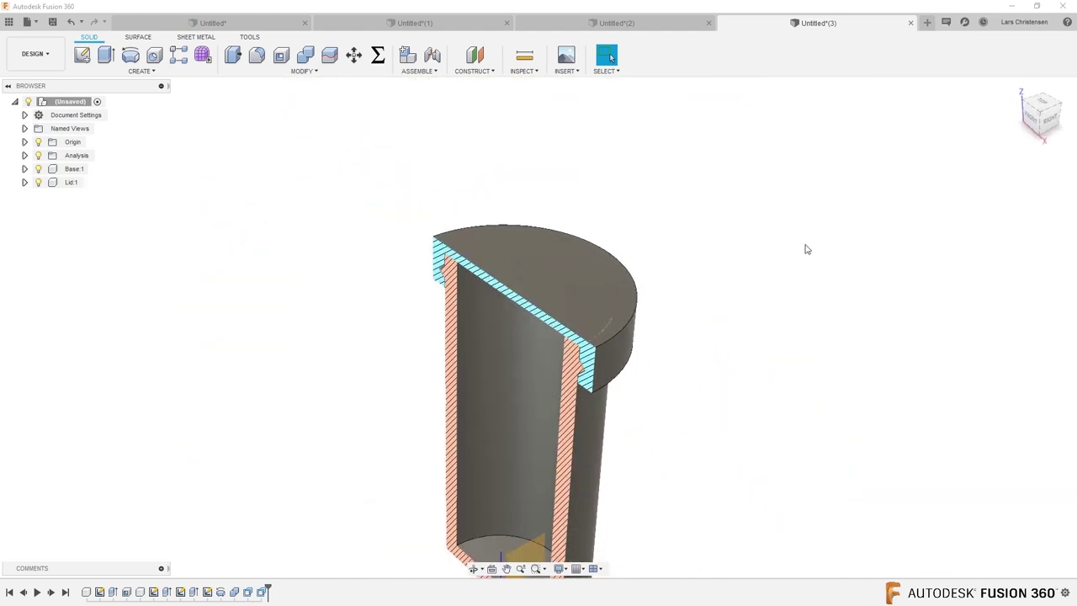
pyautogui.click(1030, 118)
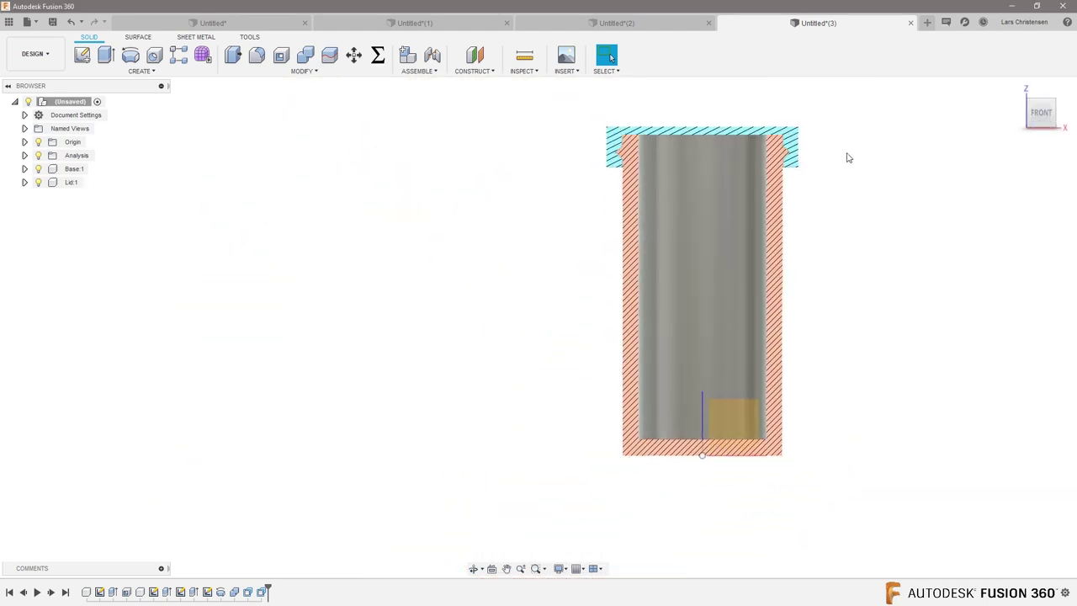
pyautogui.scroll(10, 848, 157)
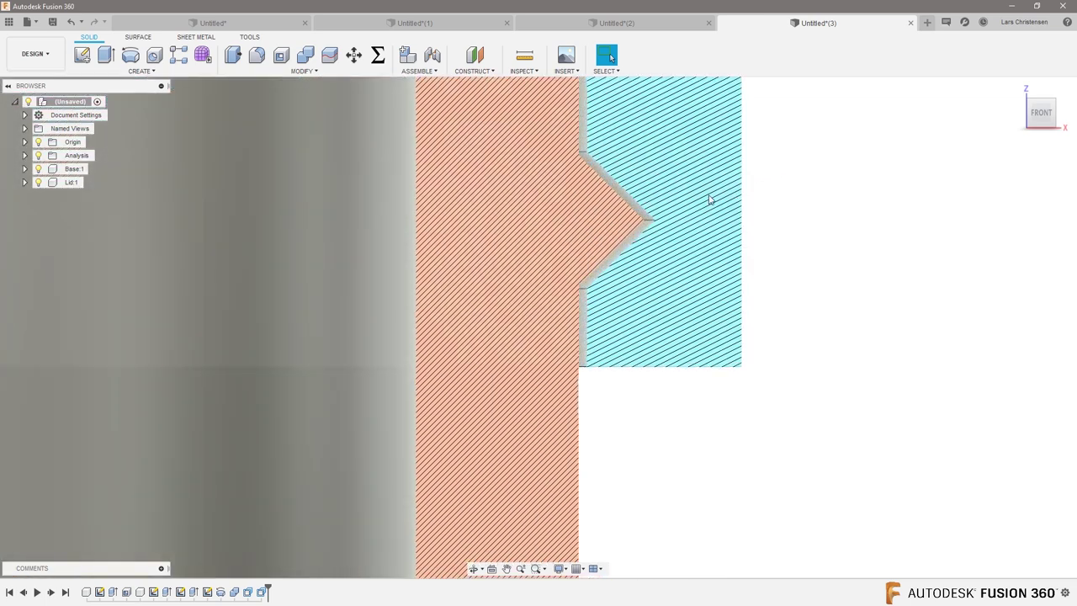
pyautogui.scroll(4, 709, 199)
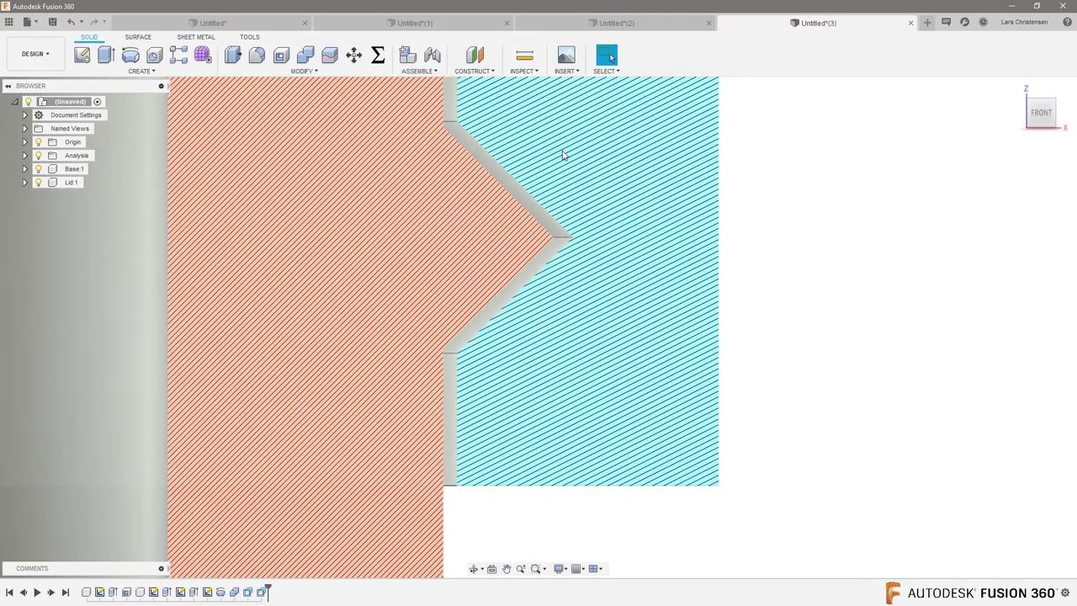
pyautogui.scroll(-5, 715, 291)
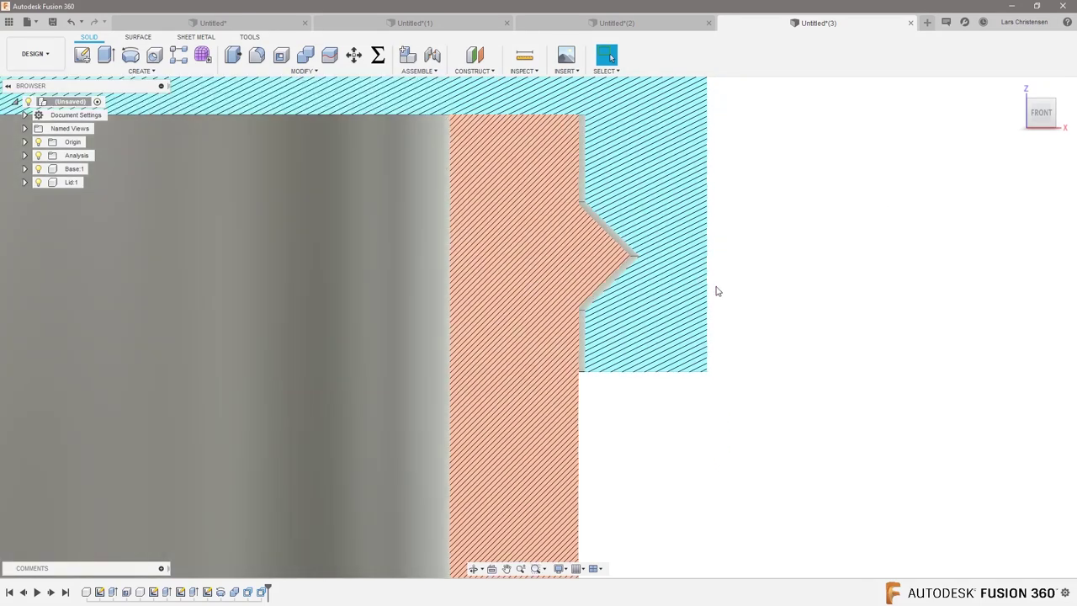
pyautogui.scroll(-2, 828, 294)
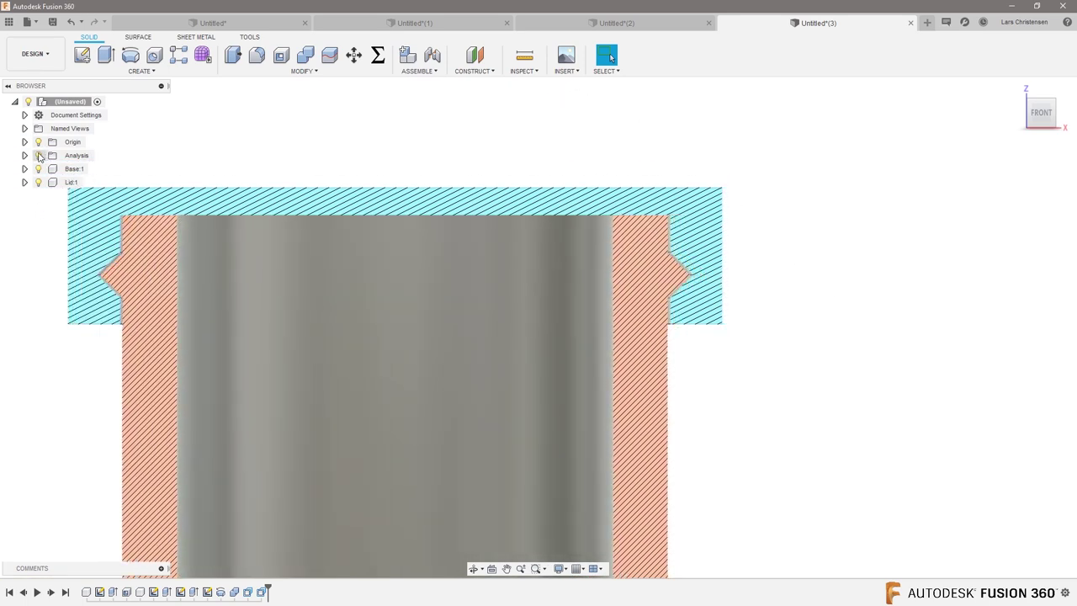
# With the section analysis off and the lid hidden, chamfer the outer edge of the base's open rim by 1 mm.
pyautogui.click(39, 155)
pyautogui.click(38, 182)
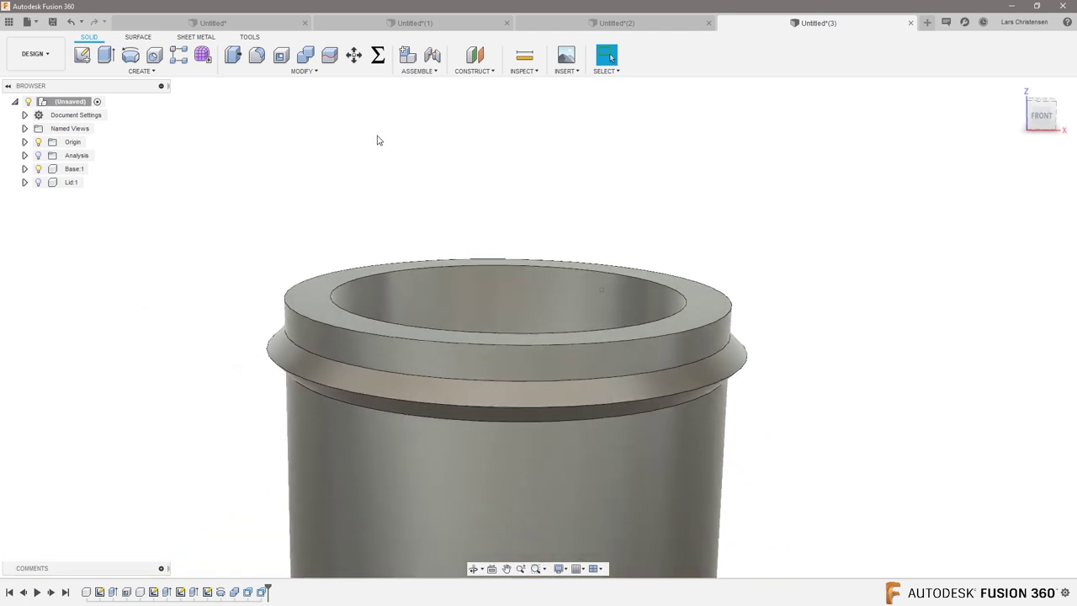
pyautogui.click(304, 72)
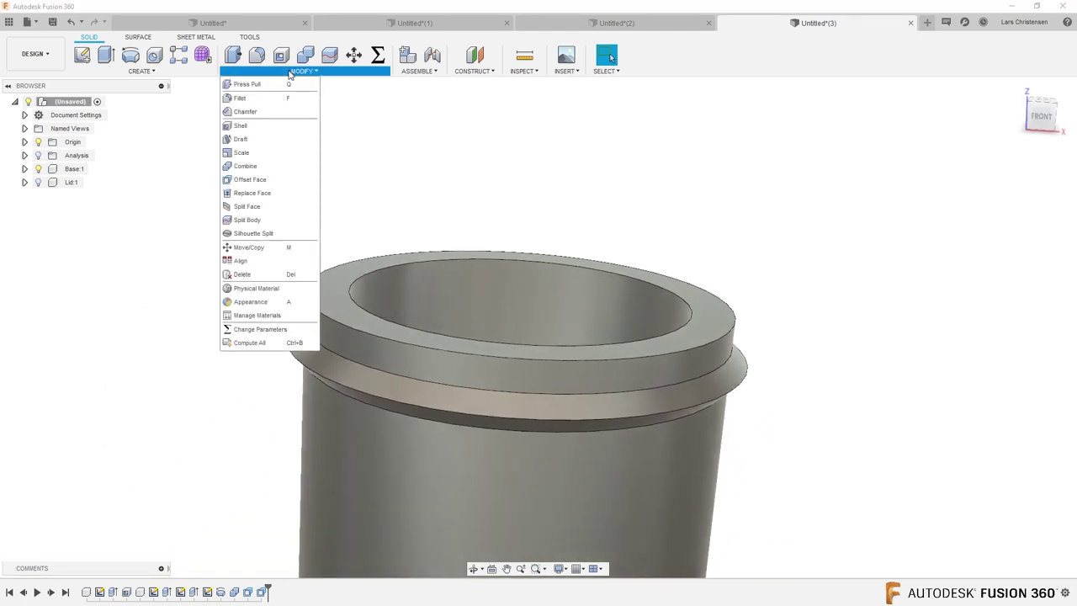
pyautogui.click(245, 111)
pyautogui.scroll(3, 243, 300)
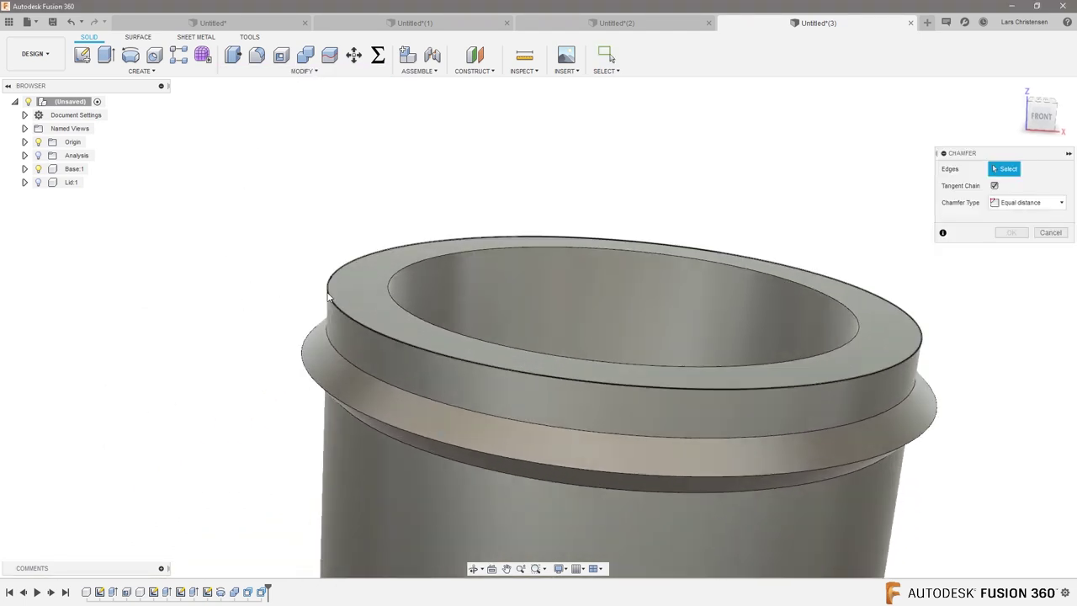
pyautogui.click(328, 294)
pyautogui.write('1')
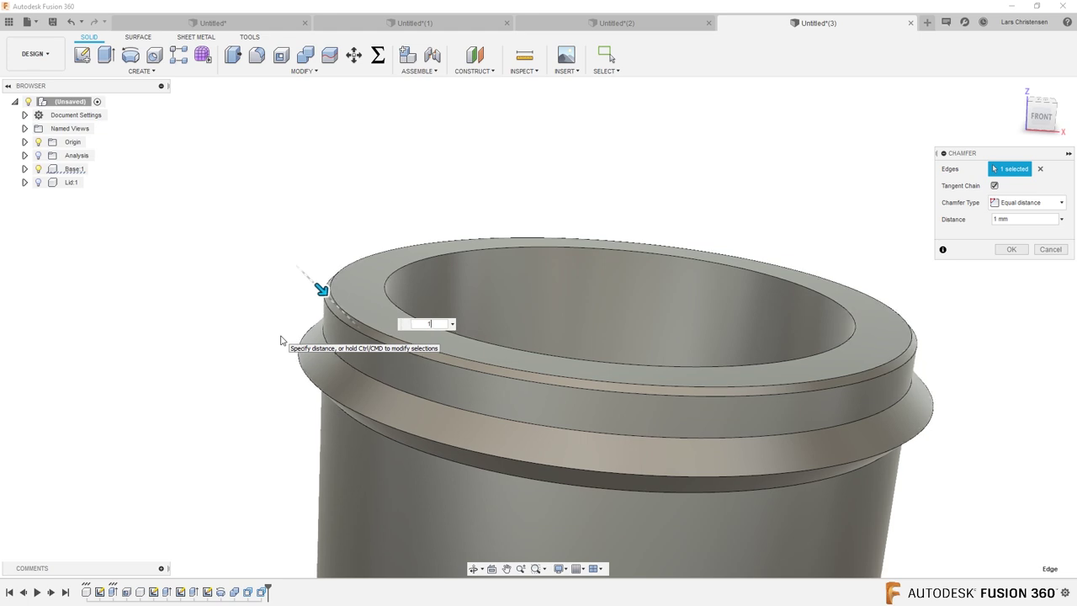
pyautogui.keyDown('shift'); pyautogui.moveTo(384, 312); pyautogui.dragTo(542, 441, button='middle'); pyautogui.keyUp('shift')
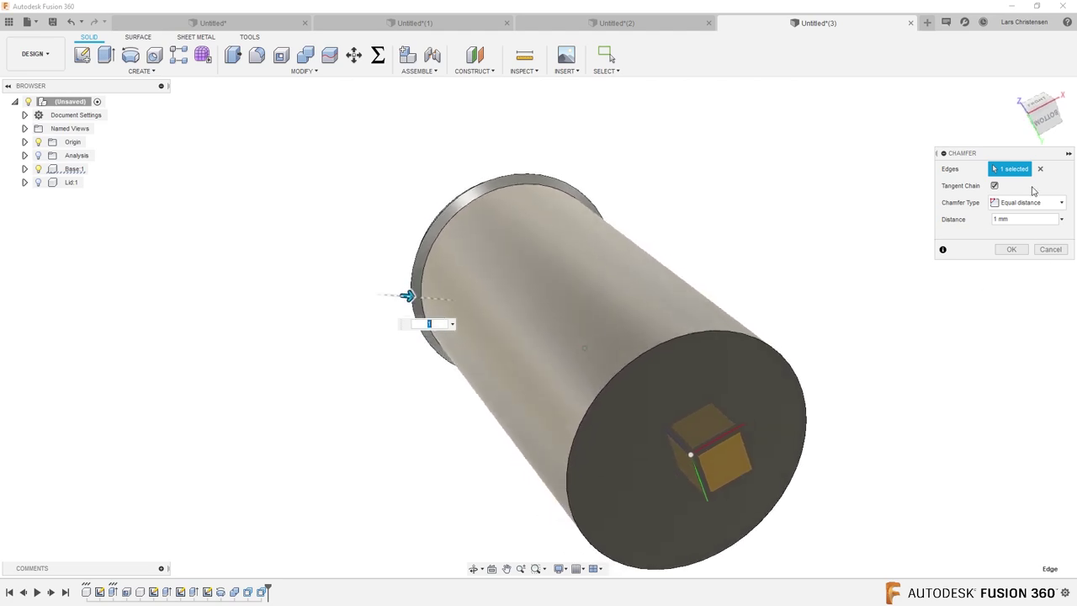
pyautogui.click(1012, 248)
# Add an equal-distance chamfer to the outer edge of the base's closed bottom.
pyautogui.rightClick(844, 247)
pyautogui.click(857, 217)
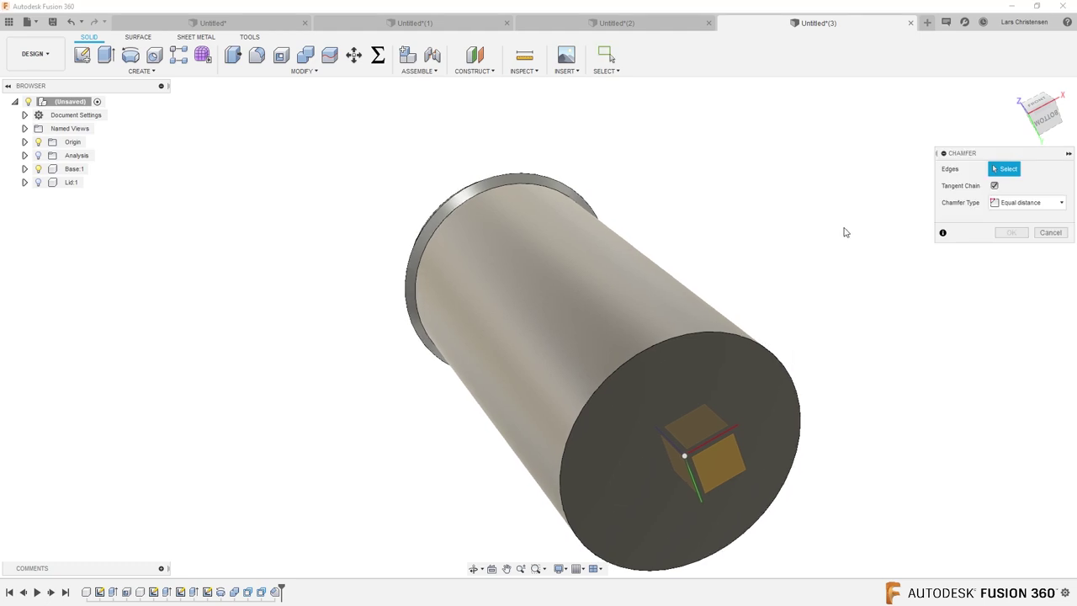
pyautogui.click(720, 332)
pyautogui.press('Escape')
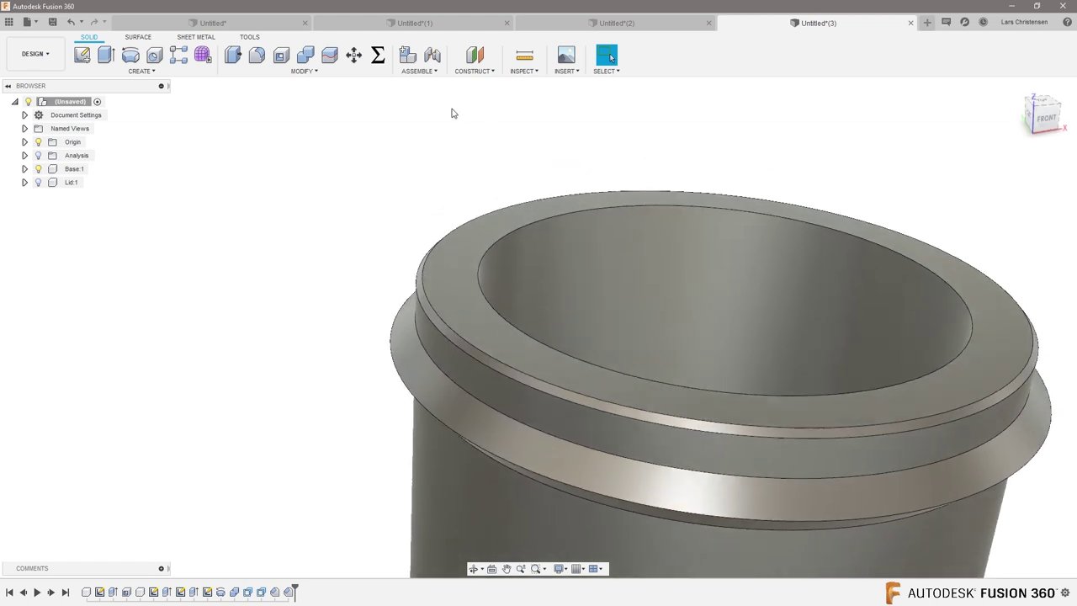
# Add an equal-distance chamfer to the inner edge of the base's open rim.
pyautogui.rightClick(430, 138)
pyautogui.click(436, 105)
pyautogui.click(521, 230)
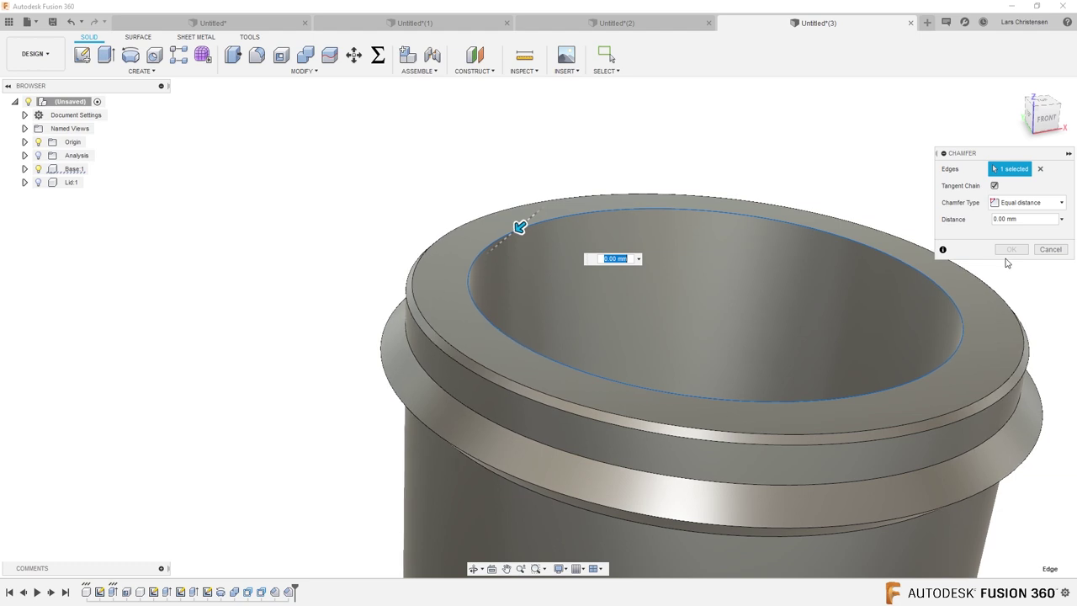
pyautogui.click(1010, 249)
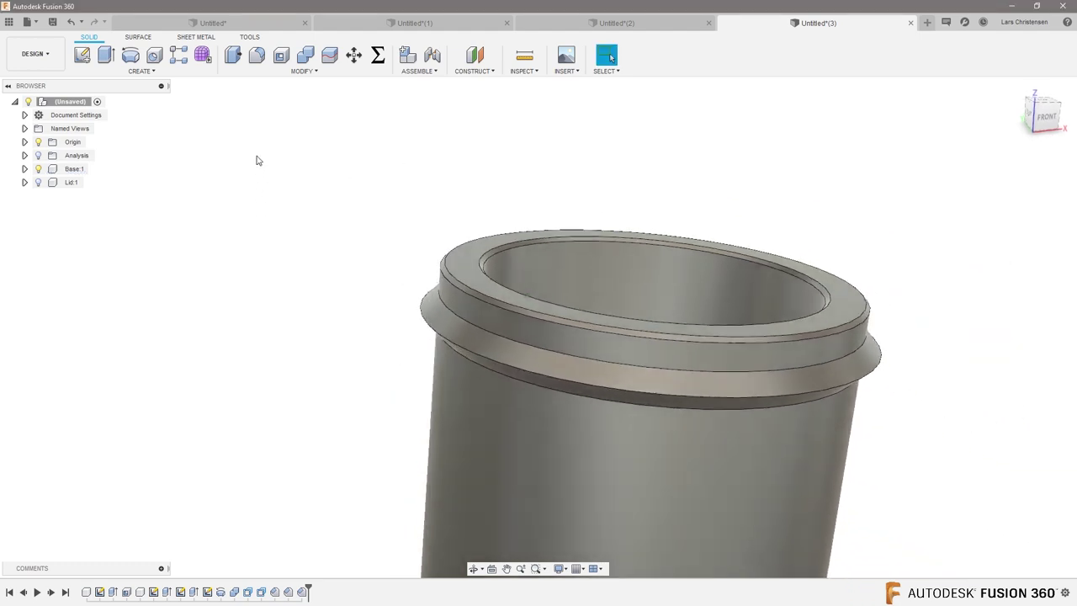
# Fillet the two edges where the snap ridge meets the base's outer wall with a 0.5 mm constant radius.
pyautogui.click(256, 55)
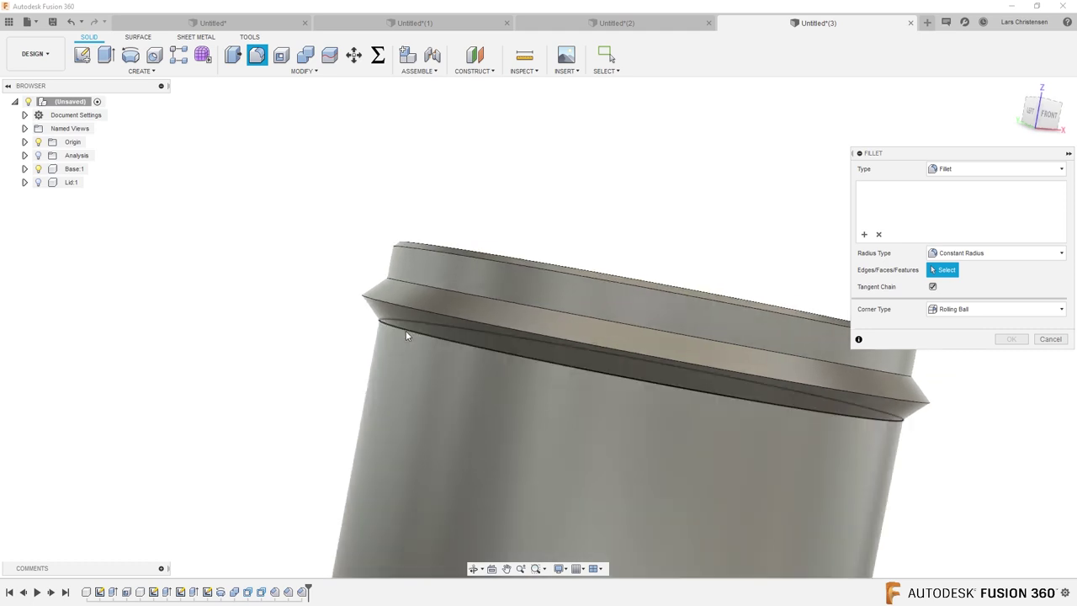
pyautogui.click(409, 335)
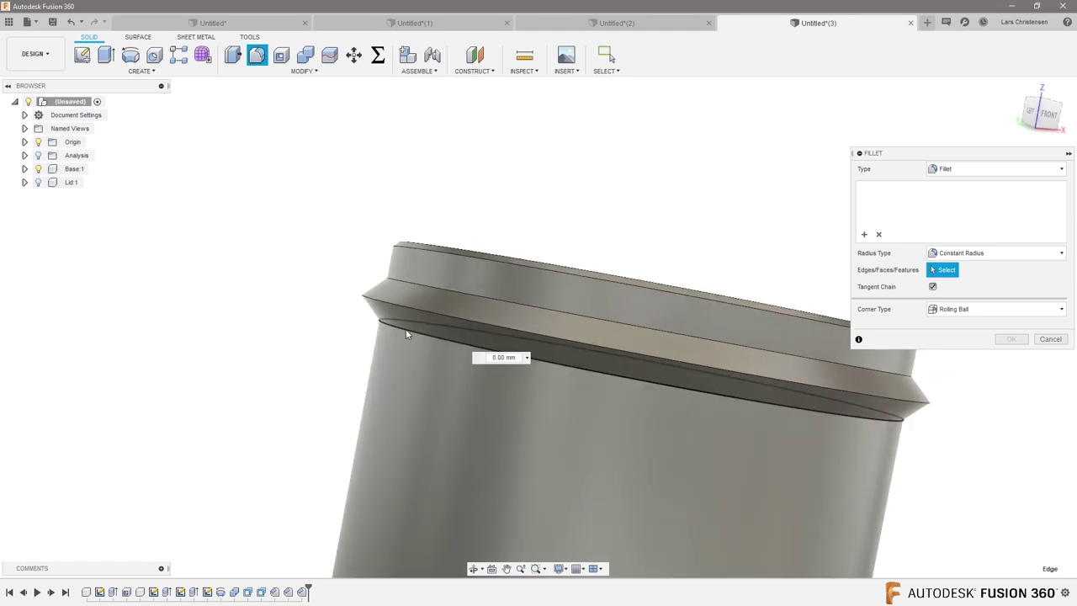
pyautogui.click(440, 293)
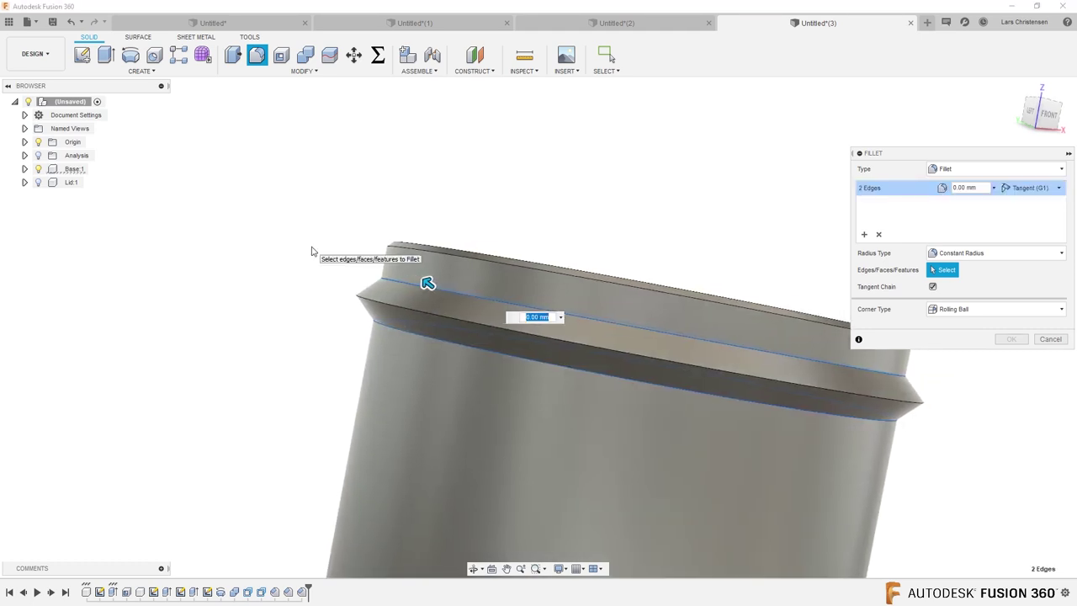
pyautogui.write('.5')
pyautogui.scroll(5, 311, 248)
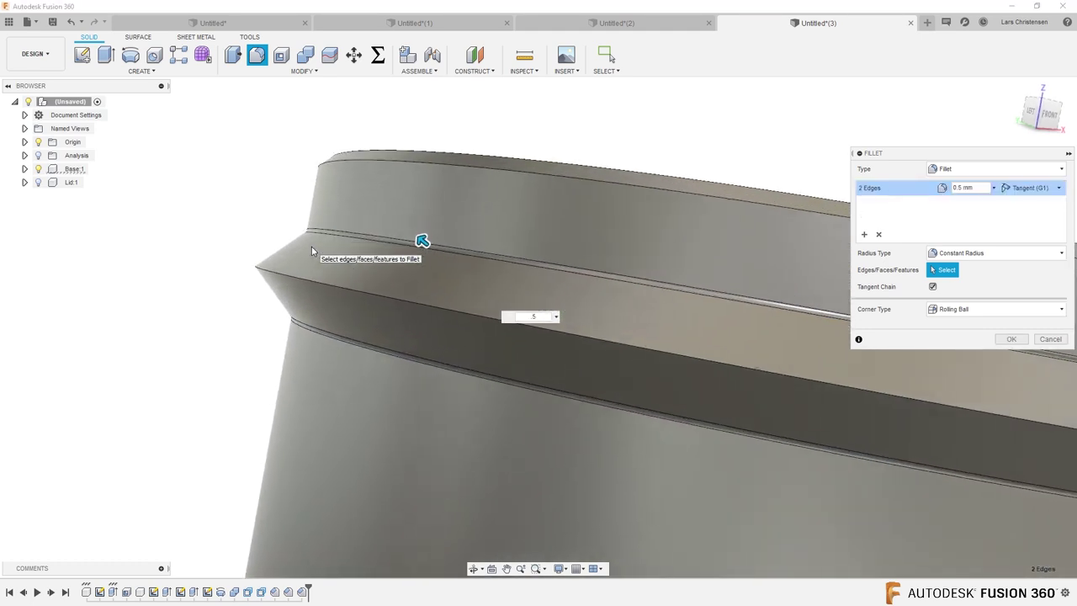
pyautogui.scroll(-1, 264, 269)
pyautogui.scroll(1, 356, 241)
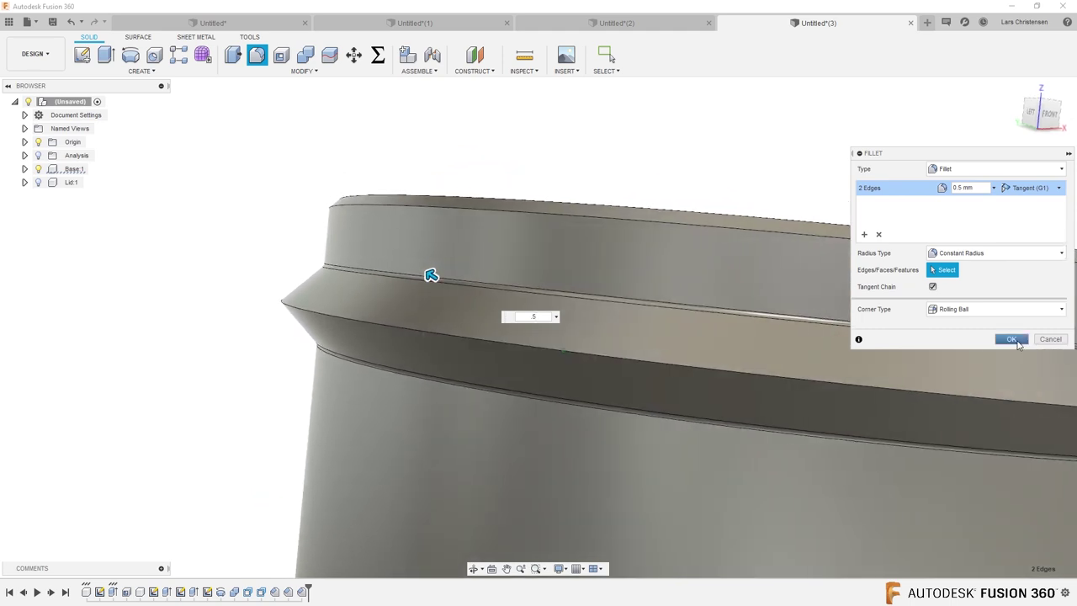
pyautogui.click(1011, 338)
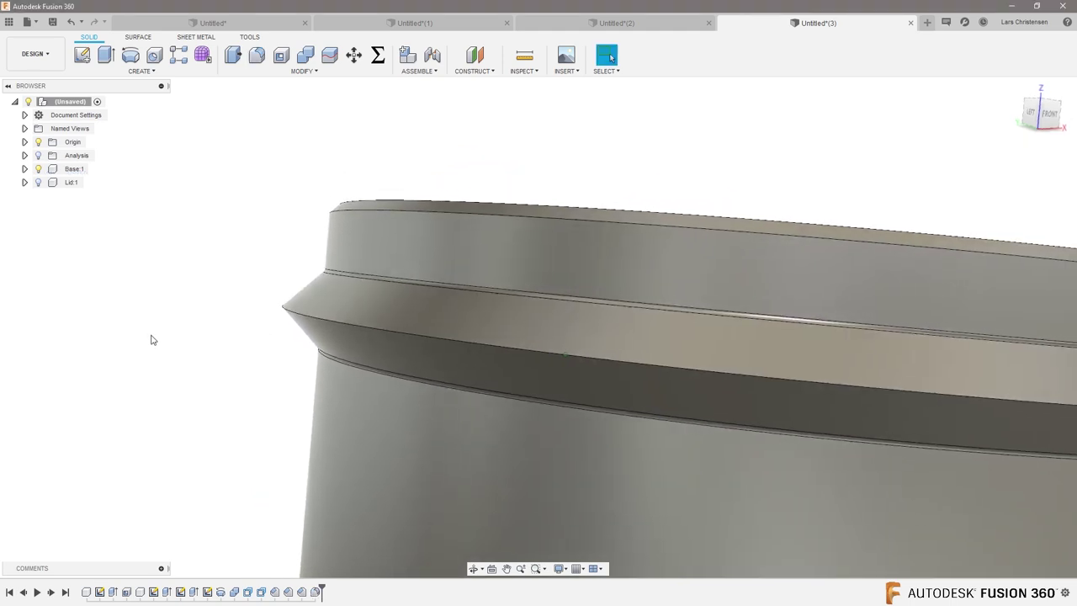
# Fillet the outermost edge of the base's snap ridge with a 1 mm constant radius.
pyautogui.press('f')
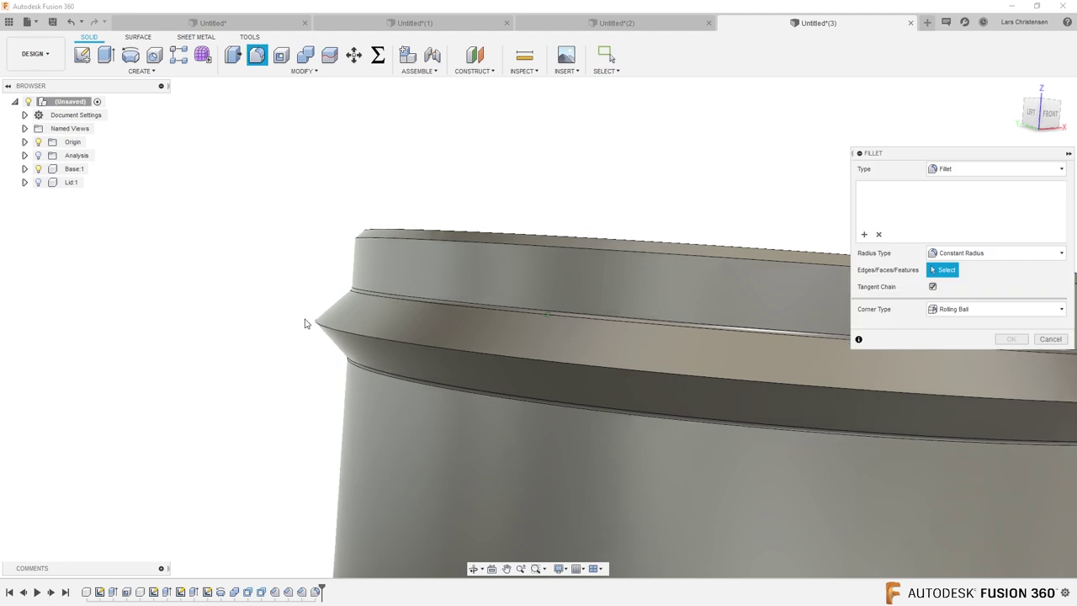
pyautogui.click(323, 331)
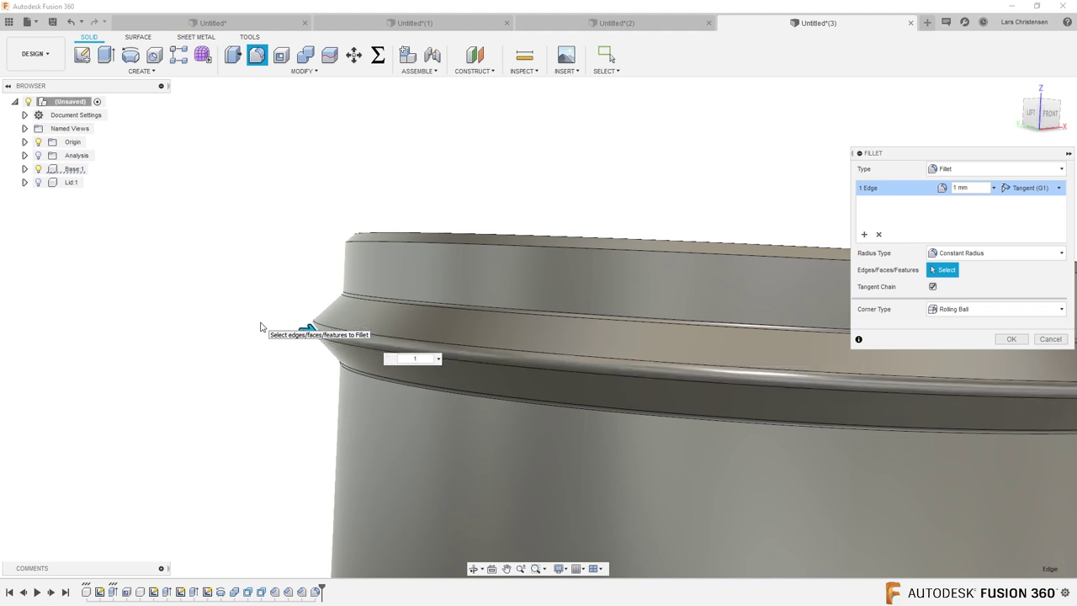
pyautogui.press('Return')
pyautogui.press('F6')
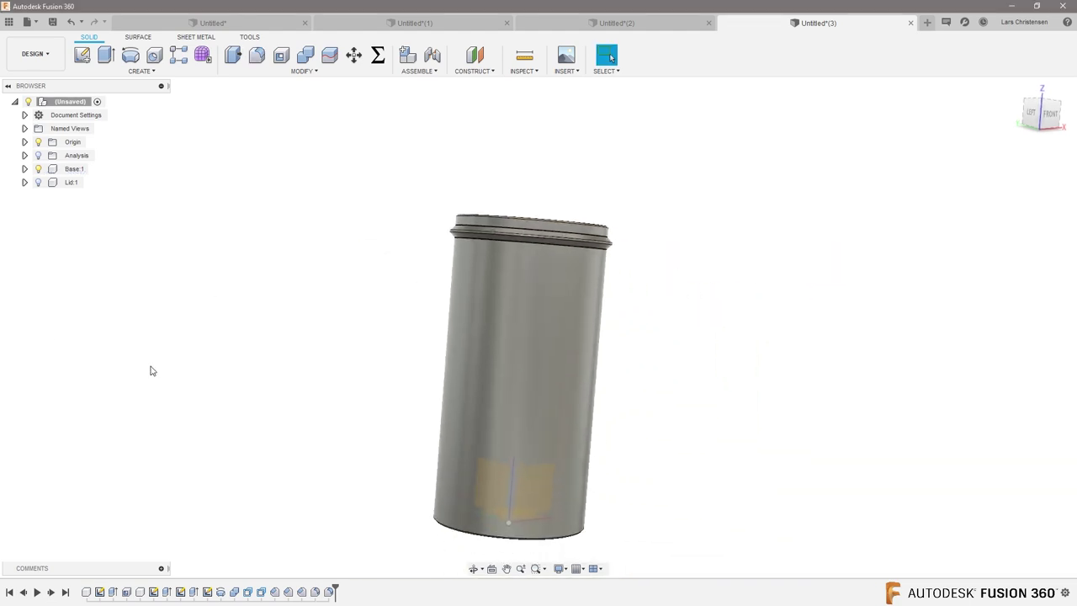
# Show the lid and hide the base so the lid's open underside can be worked on.
pyautogui.click(38, 182)
pyautogui.click(39, 169)
pyautogui.keyDown('shift'); pyautogui.moveTo(230, 299); pyautogui.dragTo(269, 252, button='middle'); pyautogui.keyUp('shift')
pyautogui.scroll(5, 377, 316)
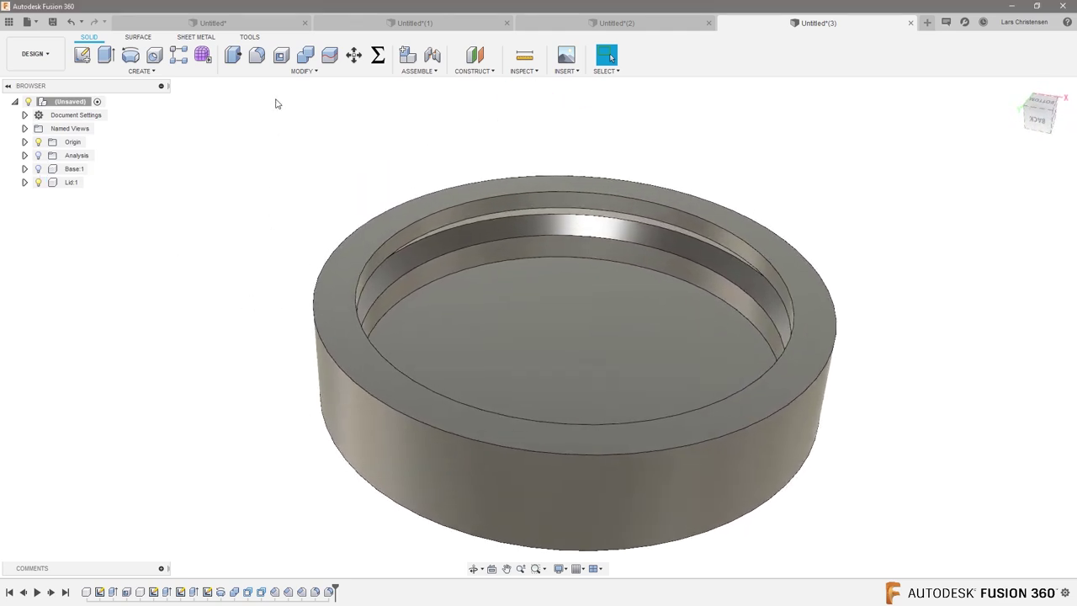
# Chamfer the inner edge of the lid's open rim with an equal distance of 2 mm.
pyautogui.click(289, 78)
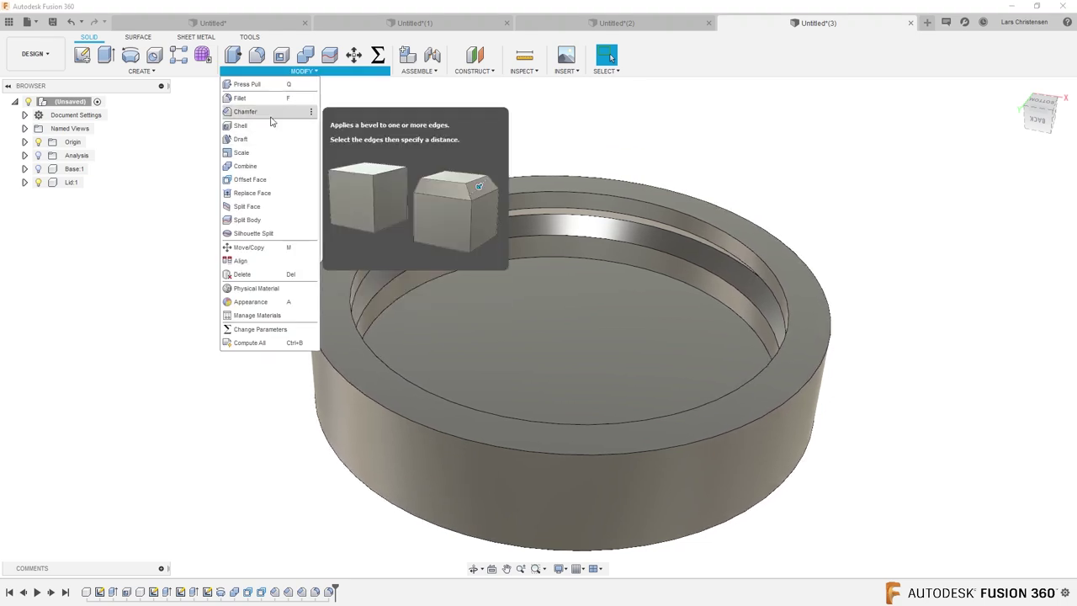
pyautogui.click(270, 112)
pyautogui.click(382, 243)
pyautogui.scroll(3, 230, 235)
pyautogui.write('1.')
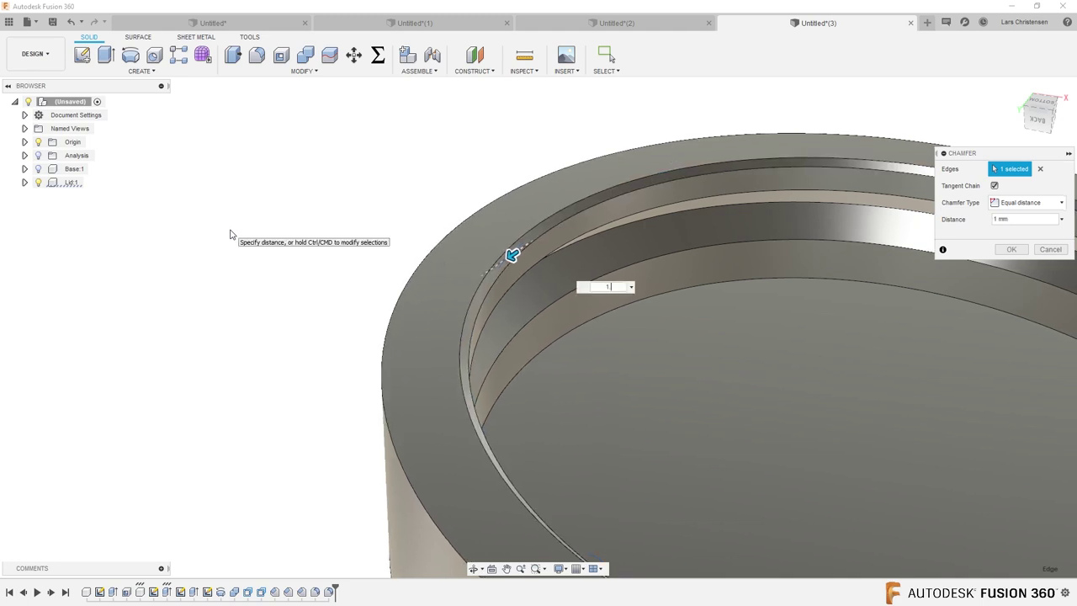
pyautogui.press('BackSpace')
pyautogui.press('BackSpace')
pyautogui.press('BackSpace')
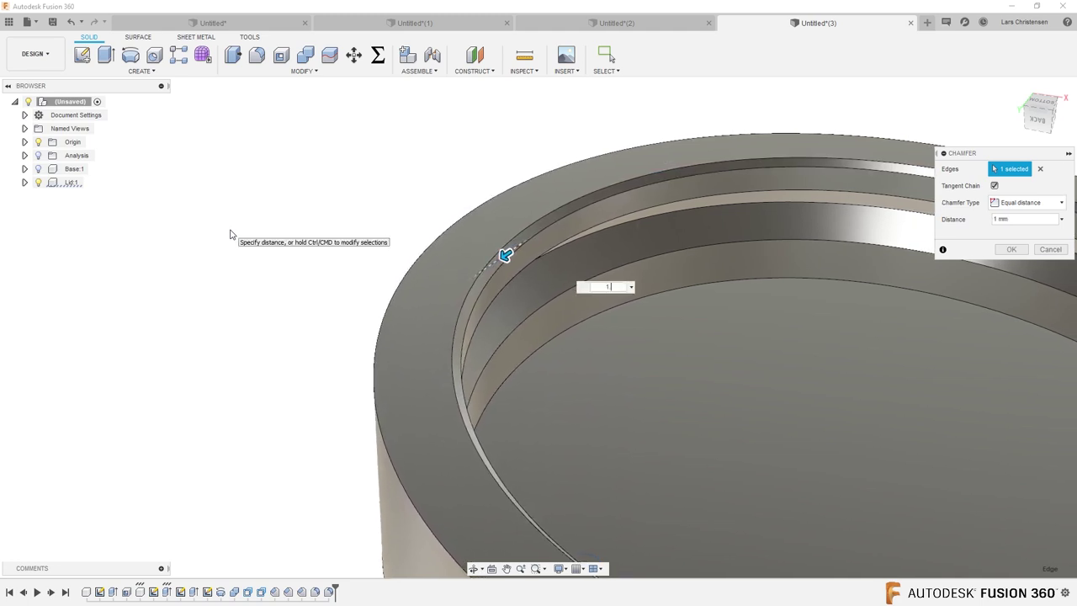
pyautogui.write('2')
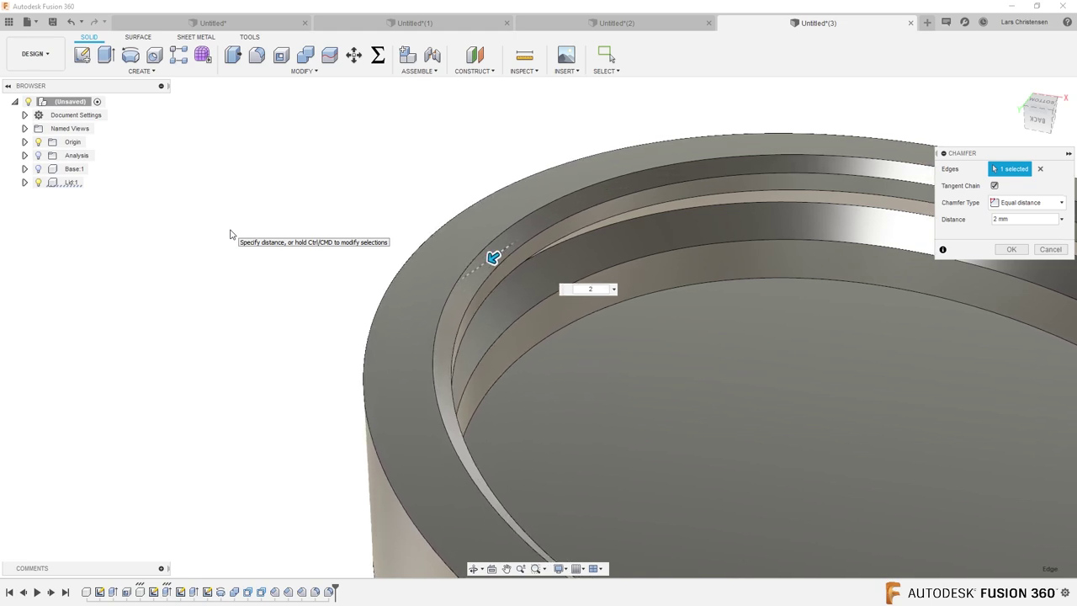
pyautogui.press('Return')
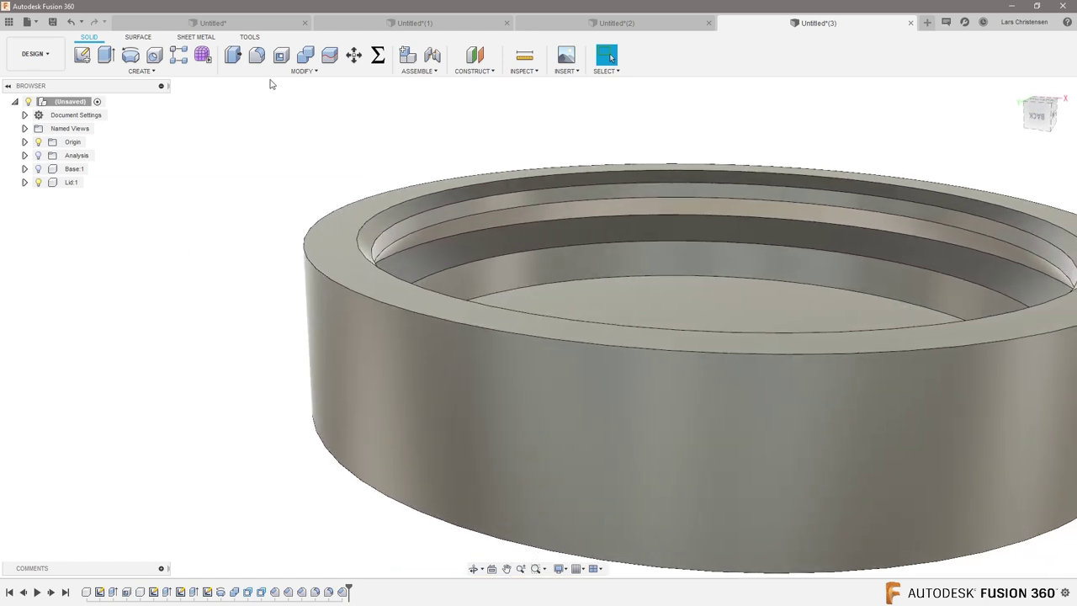
# Fillet the deepest edge of the lid's internal snap groove with a 1 mm constant radius.
pyautogui.click(256, 54)
pyautogui.scroll(3, 281, 216)
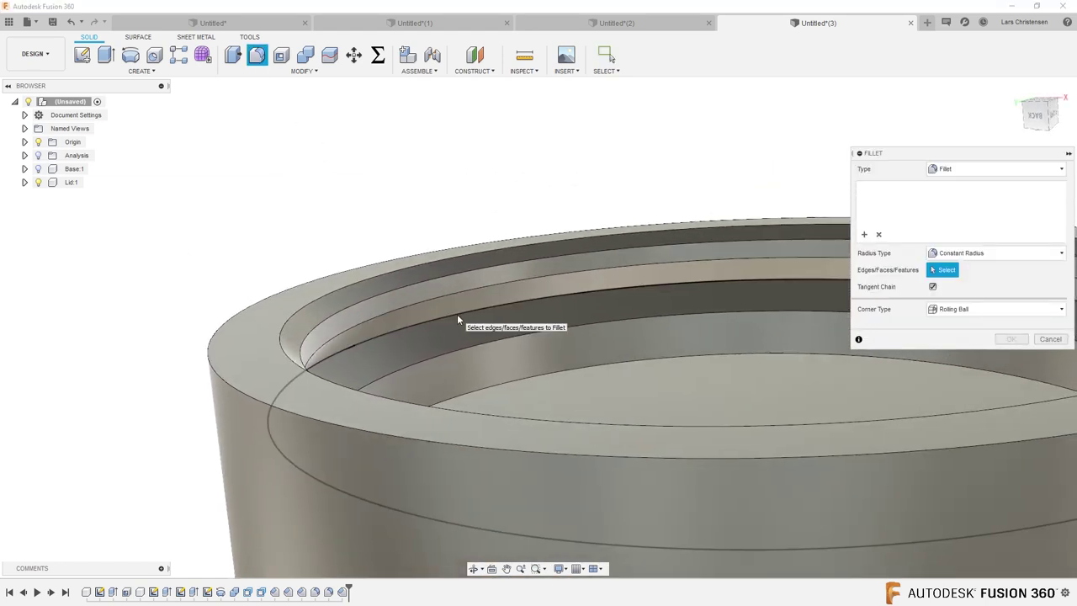
pyautogui.click(457, 314)
pyautogui.write('1')
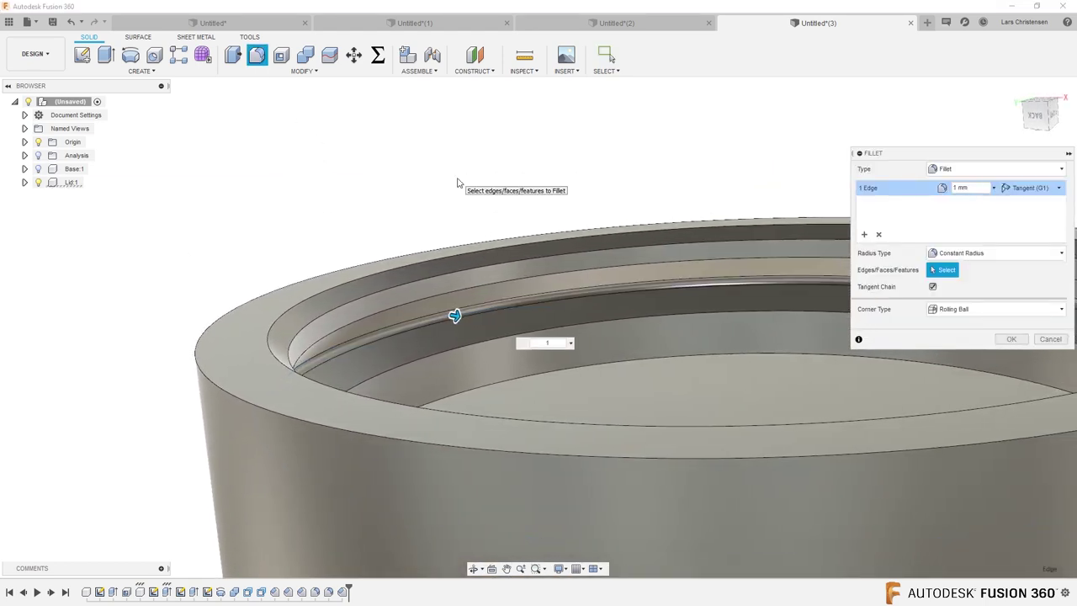
pyautogui.press('Return')
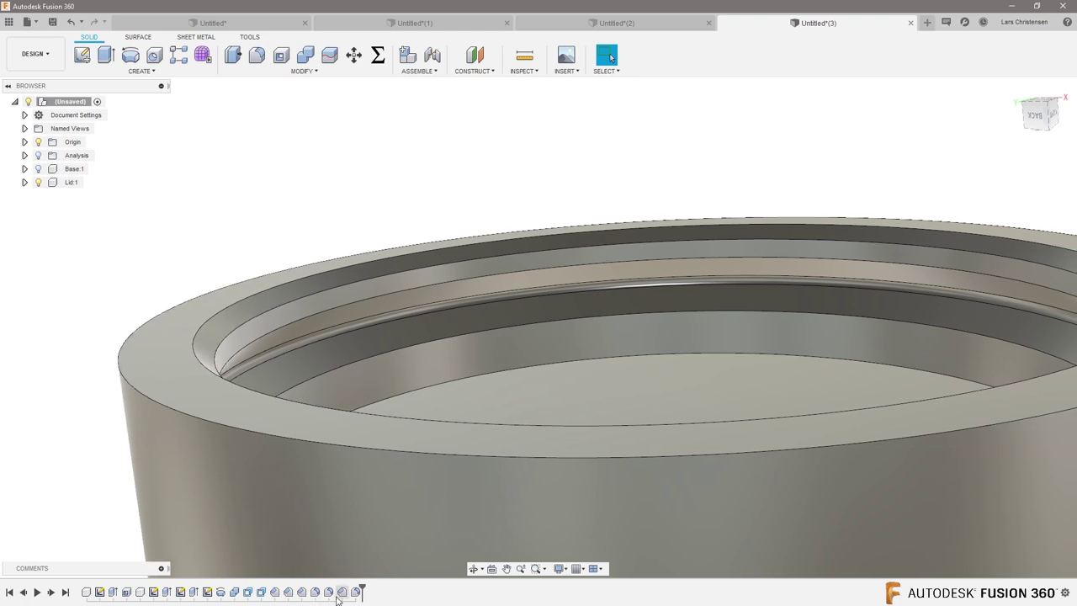
# Edit the fillet on the lid groove's deepest edge and set its radius to 0.5 mm.
pyautogui.rightClick(355, 591)
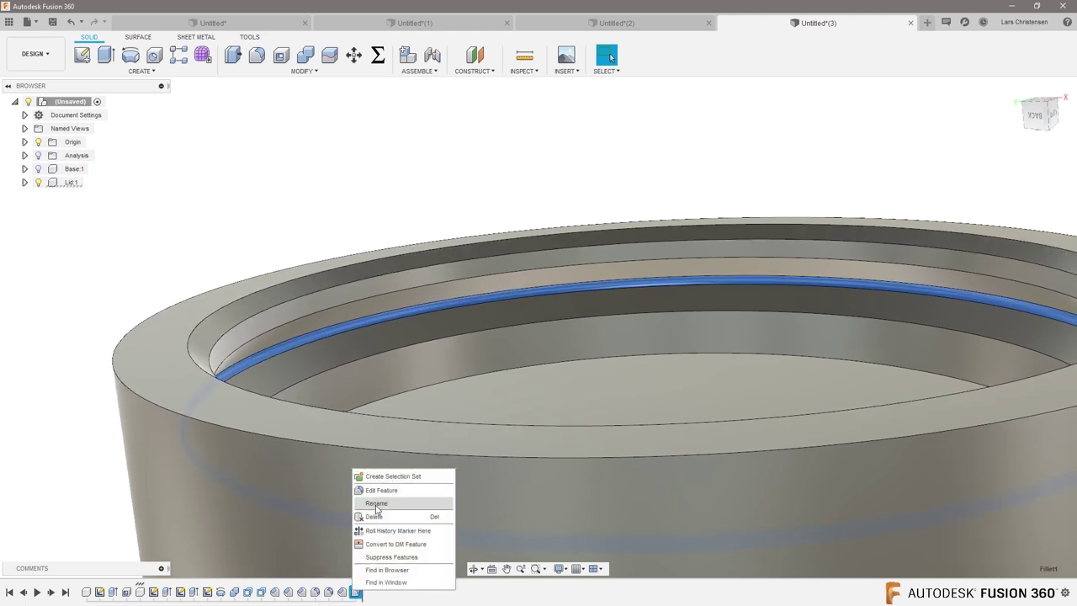
pyautogui.click(381, 490)
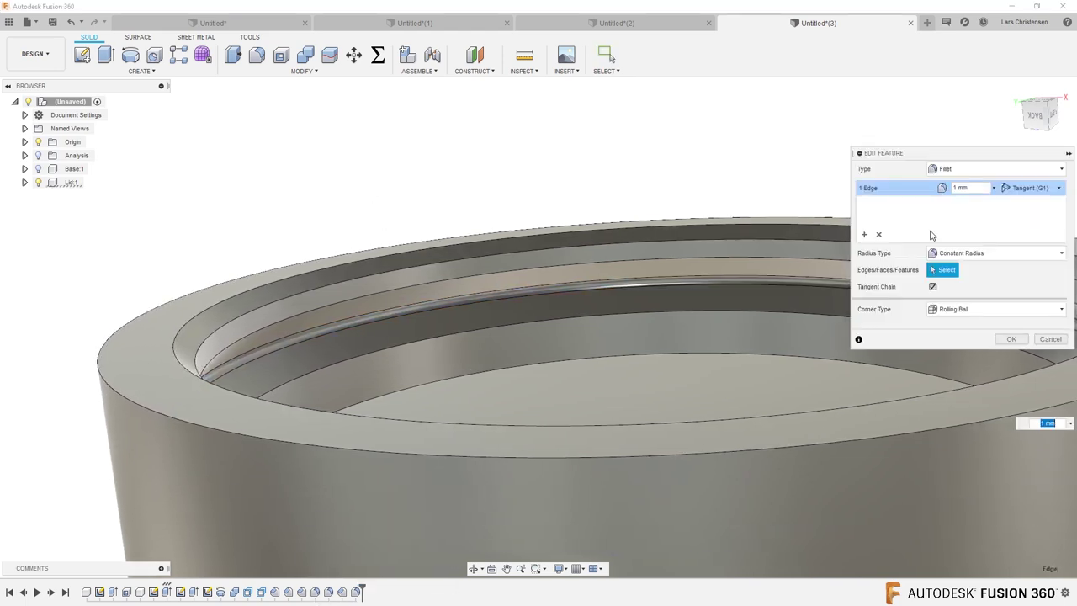
pyautogui.write('0.5')
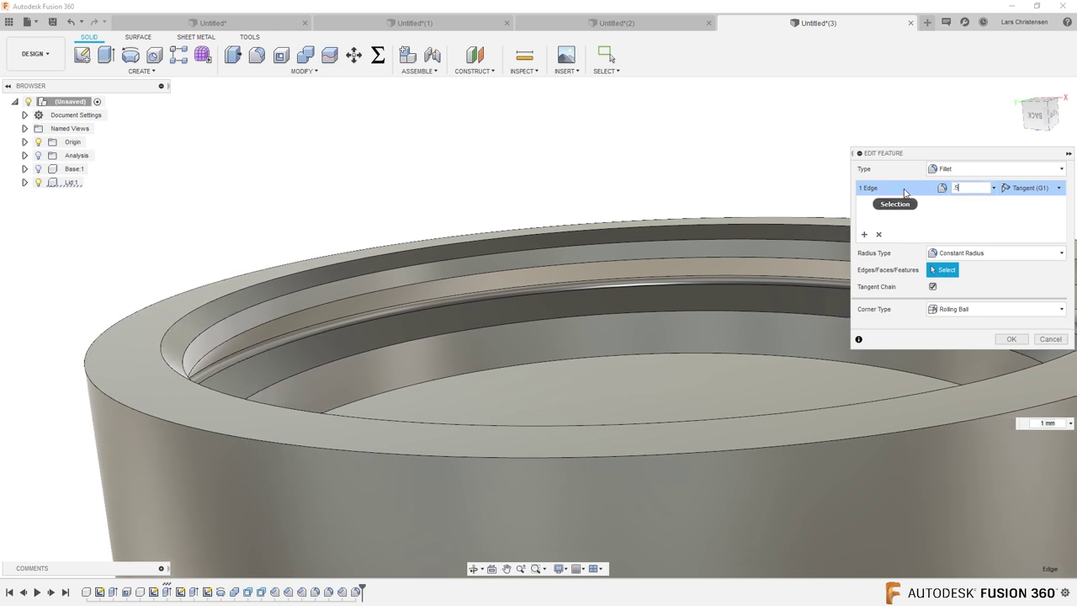
pyautogui.press('Return')
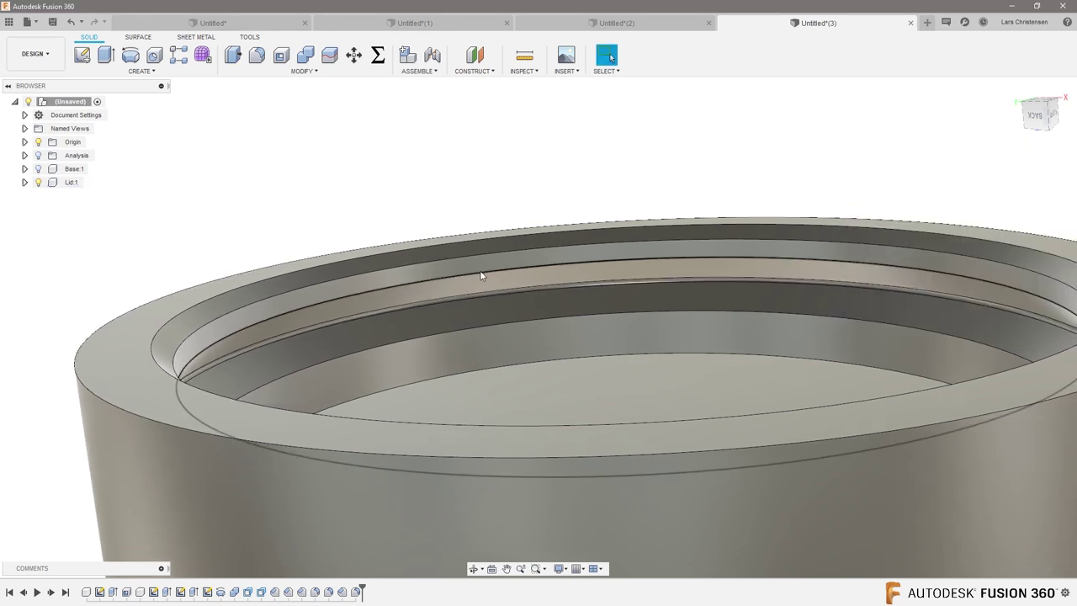
# Fillet the two edges where the snap groove meets the lid's inner wall with a constant radius.
pyautogui.scroll(-2, 288, 309)
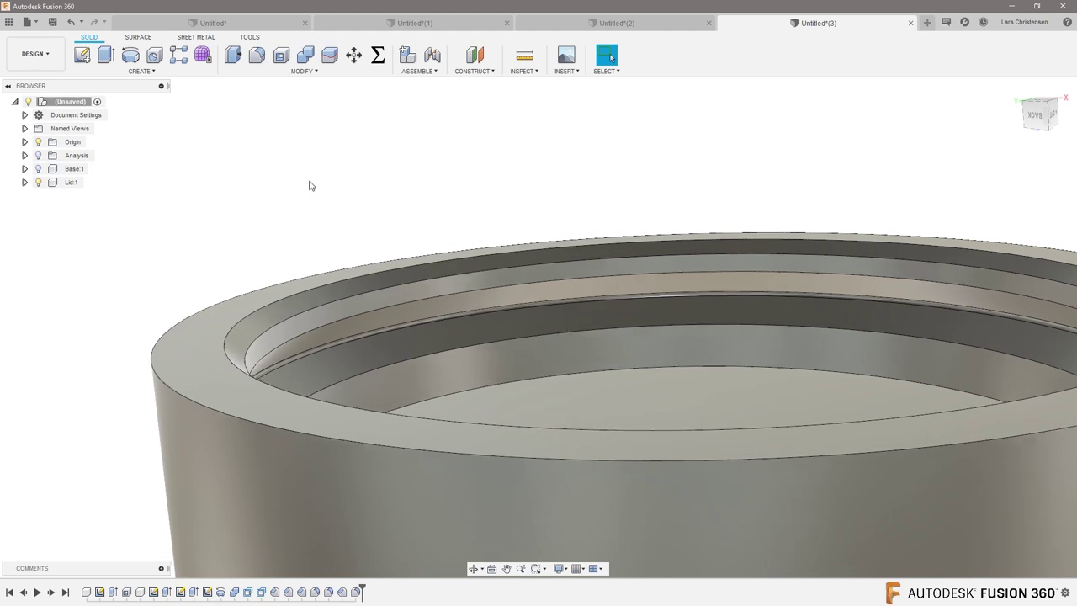
pyautogui.click(257, 56)
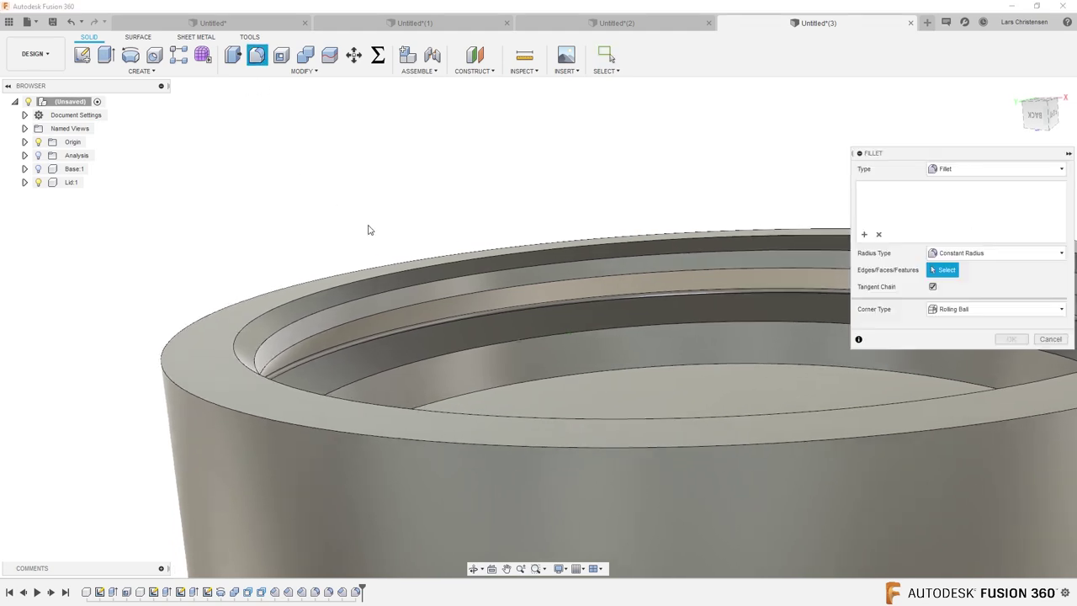
pyautogui.click(390, 312)
pyautogui.click(413, 363)
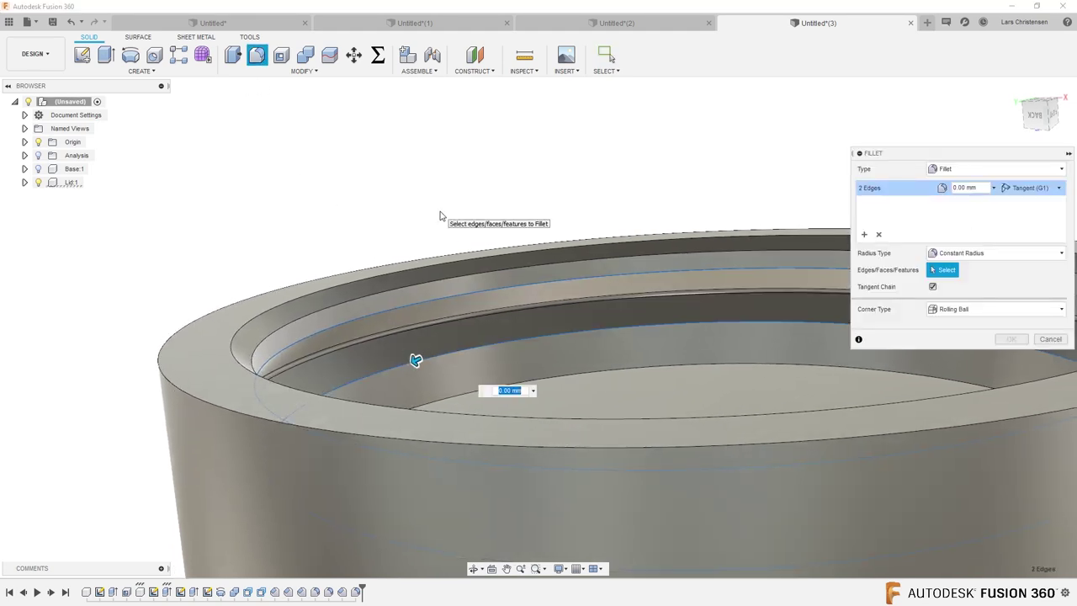
pyautogui.write('5')
pyautogui.press('Return')
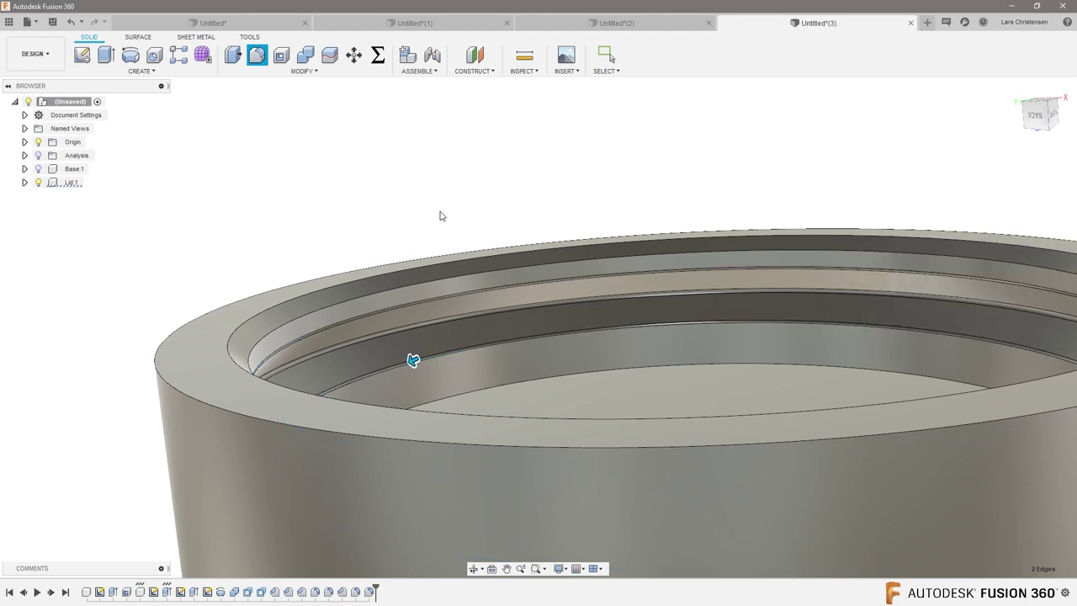
pyautogui.scroll(-3, 440, 216)
pyautogui.keyDown('shift'); pyautogui.moveTo(440, 216); pyautogui.dragTo(108, 143, button='middle'); pyautogui.keyUp('shift')
pyautogui.click(38, 168)
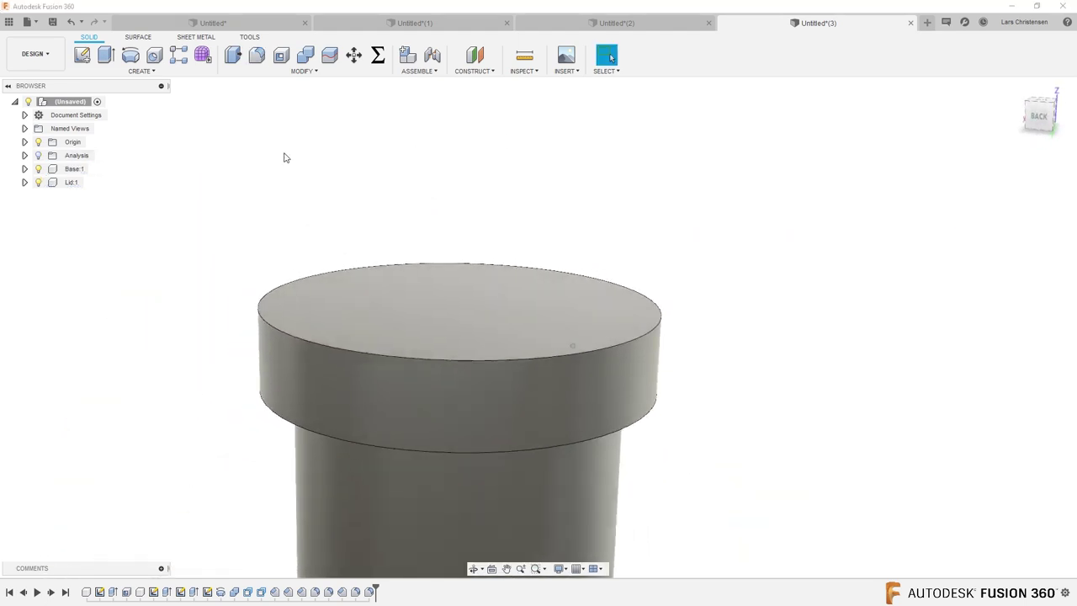
pyautogui.moveTo(422, 115)
pyautogui.keyDown('shift'); pyautogui.mouseDown(button='middle')
pyautogui.moveTo(353, 165)
pyautogui.moveTo(420, 97)
pyautogui.mouseUp(button='middle'); pyautogui.keyUp('shift')
pyautogui.click(278, 71)
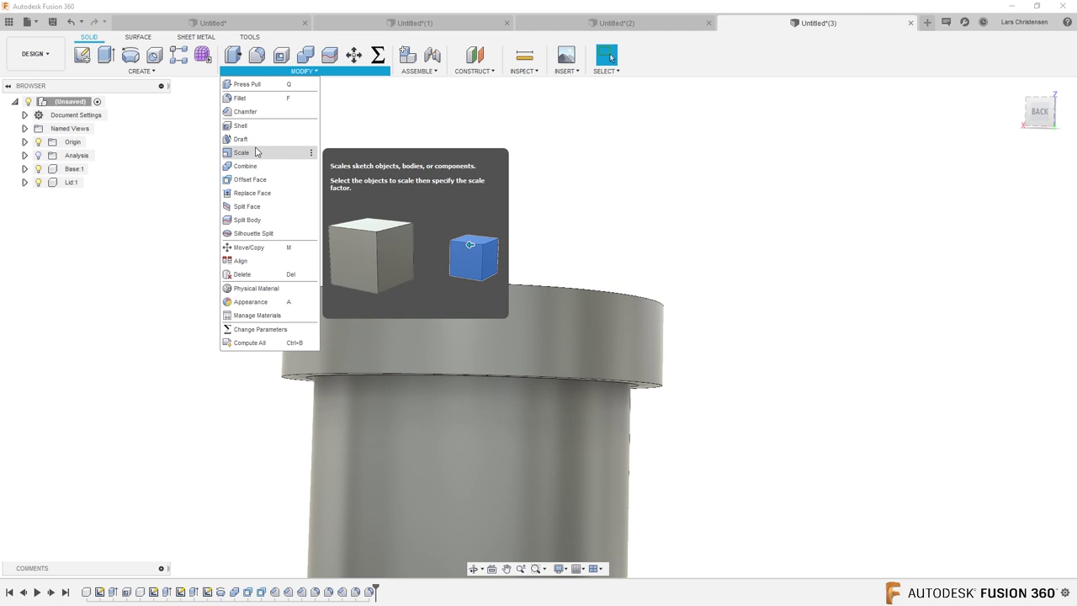
pyautogui.click(60, 214)
pyautogui.click(38, 169)
# Chamfer the lid's two outer edges, around the closed face and the open rim, by 1 mm at equal distance.
pyautogui.click(283, 71)
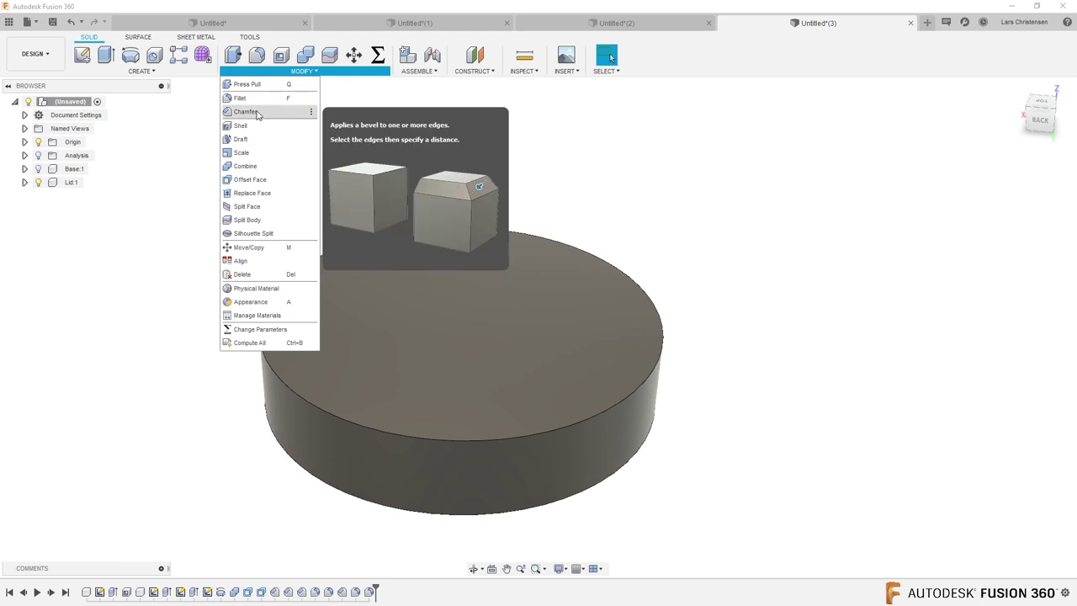
pyautogui.click(259, 113)
pyautogui.click(281, 356)
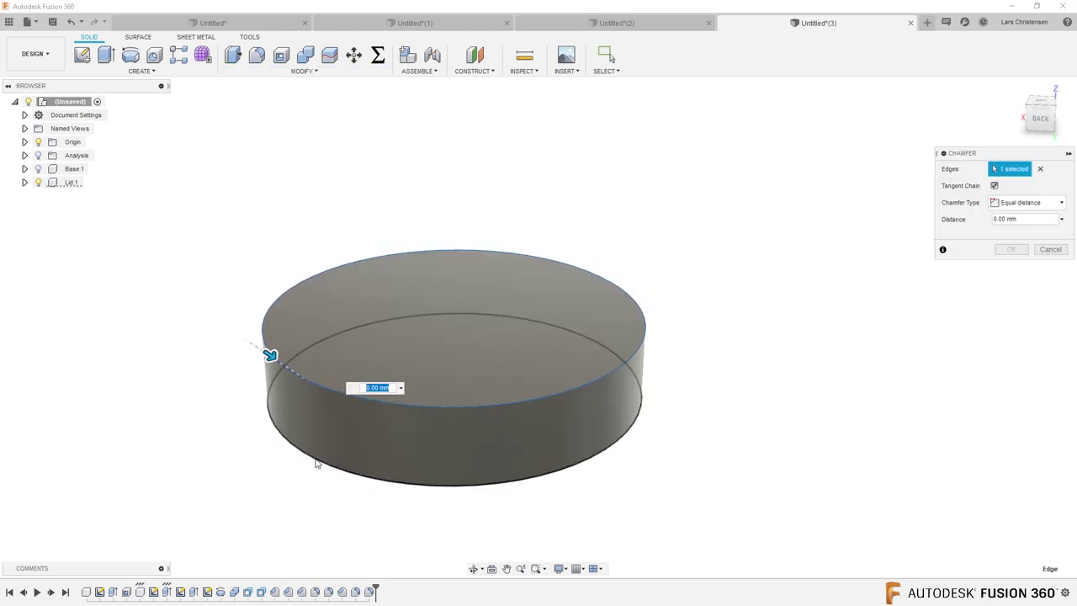
pyautogui.write('1')
pyautogui.press('Return')
# Fillet the inside corner edge where the lid's wall meets its closed face with a constant radius.
pyautogui.keyDown('shift'); pyautogui.moveTo(197, 464); pyautogui.dragTo(252, 125, button='middle'); pyautogui.keyUp('shift')
pyautogui.click(257, 55)
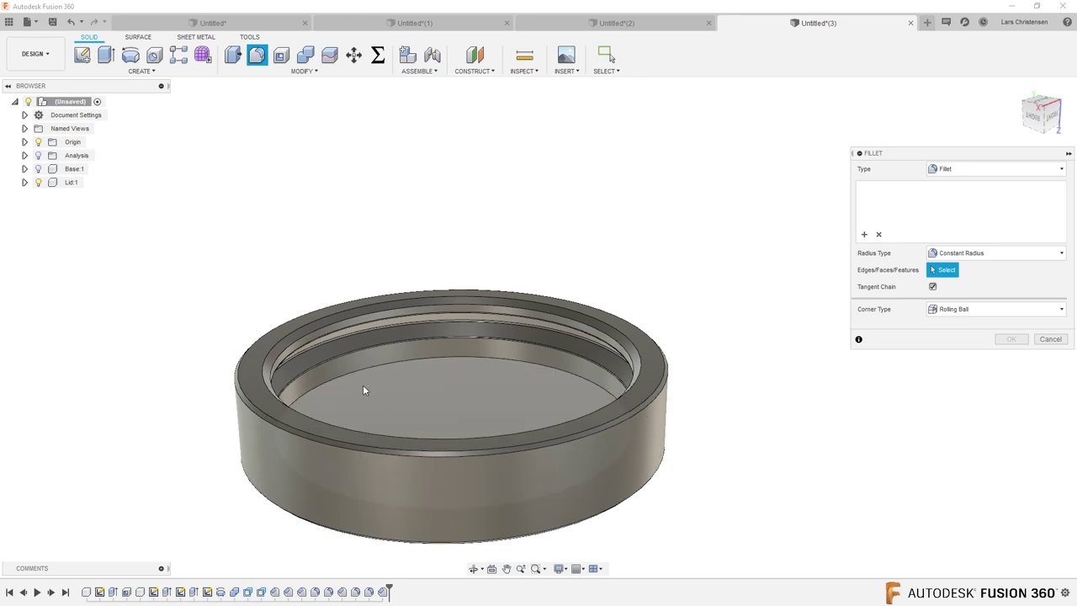
pyautogui.click(368, 360)
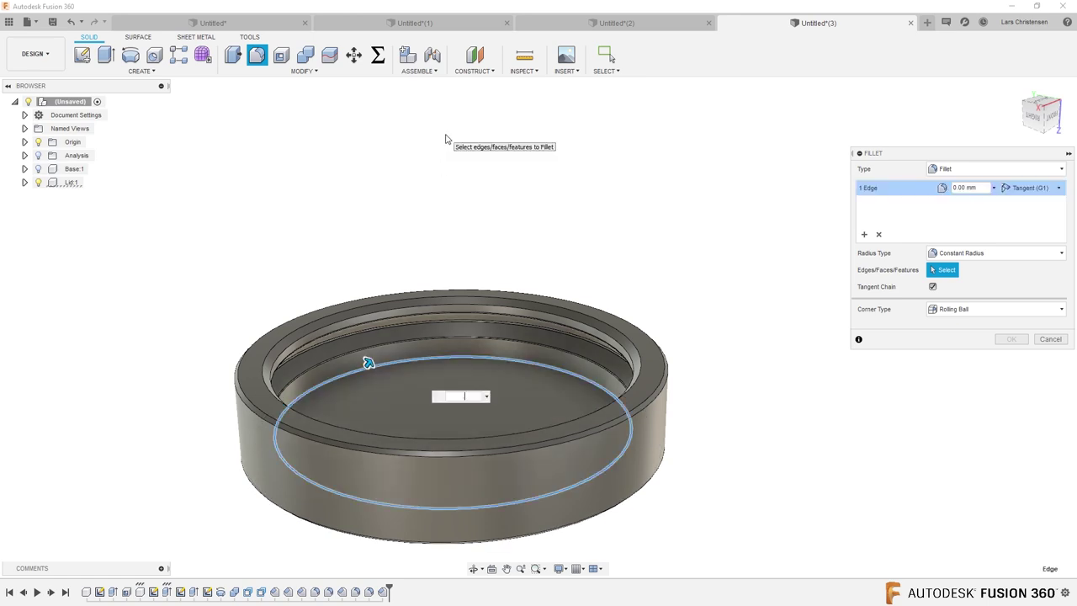
pyautogui.press('Escape')
pyautogui.keyDown('shift'); pyautogui.moveTo(564, 149); pyautogui.dragTo(366, 177, button='middle'); pyautogui.keyUp('shift')
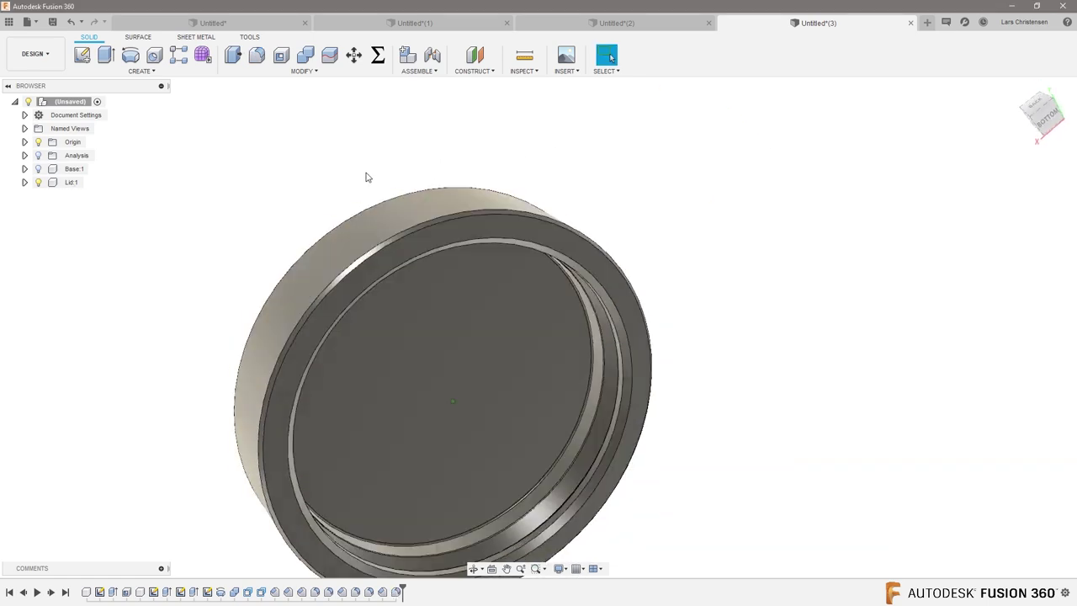
# With the base shown and the section analysis on, examine the snap fit between ridge and groove in the front view.
pyautogui.click(38, 169)
pyautogui.keyDown('shift'); pyautogui.moveTo(310, 174); pyautogui.dragTo(569, 113, button='middle'); pyautogui.keyUp('shift')
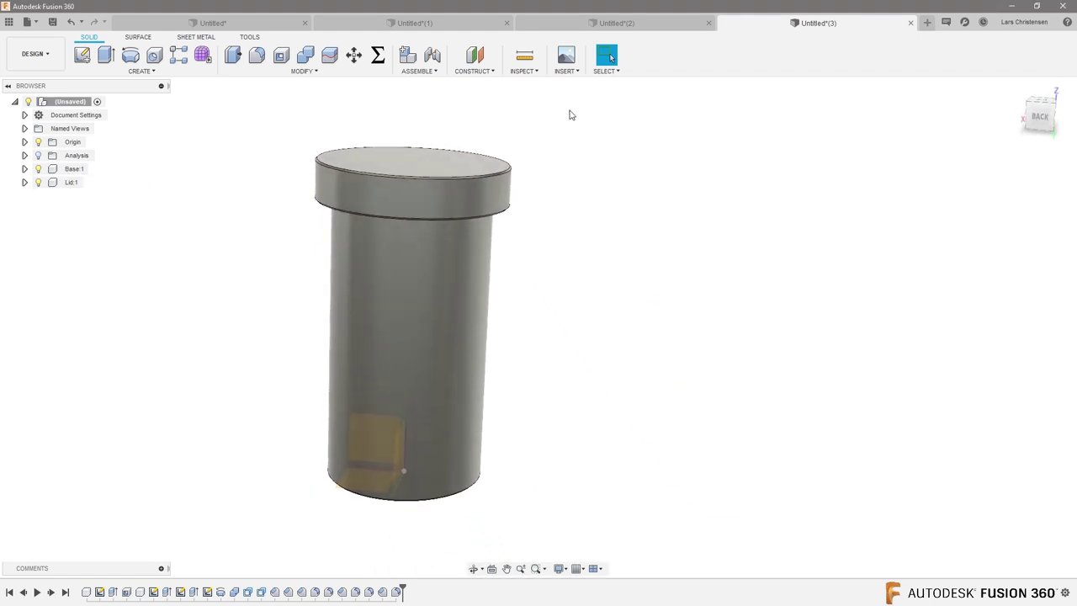
pyautogui.click(524, 71)
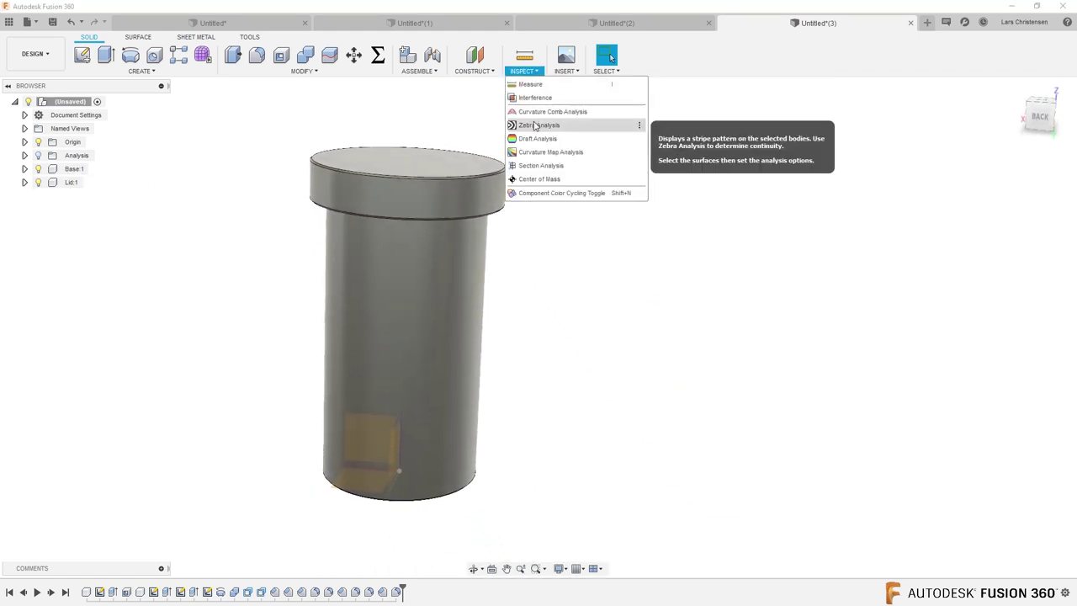
pyautogui.click(59, 203)
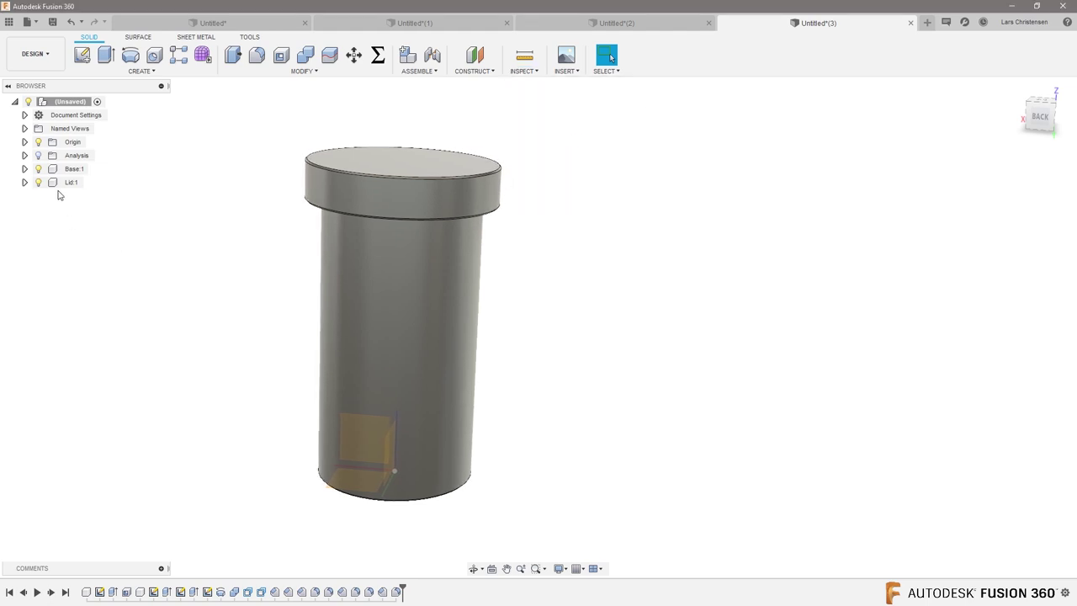
pyautogui.click(38, 156)
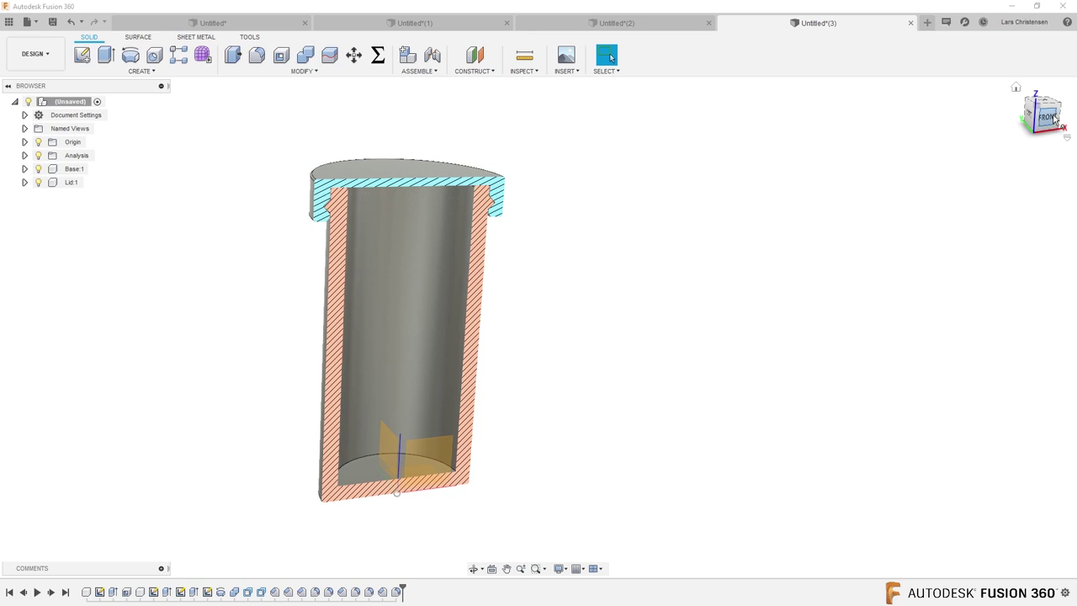
pyautogui.click(1053, 120)
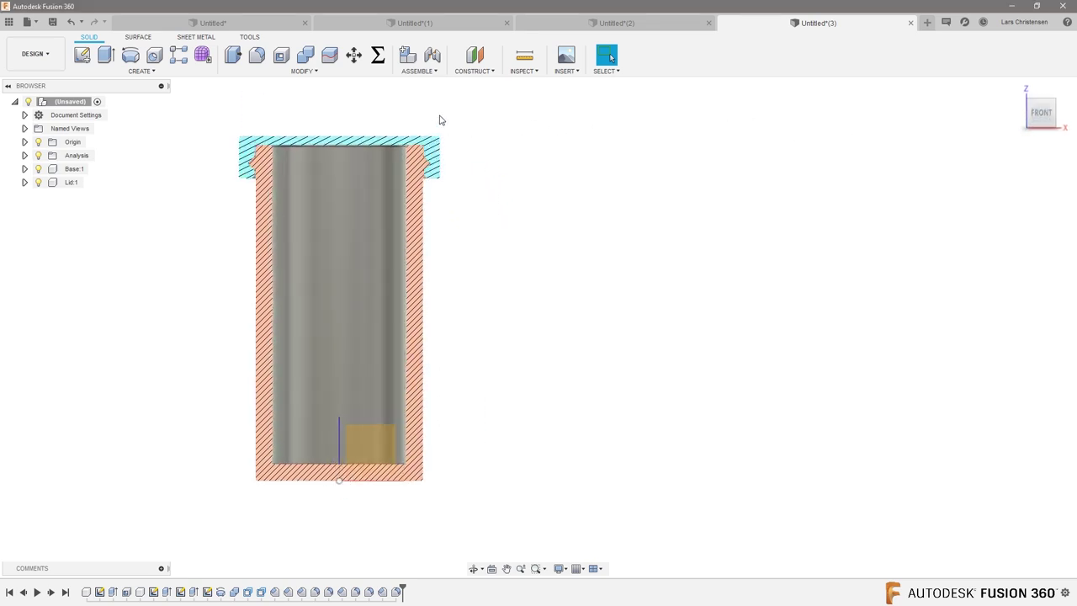
pyautogui.scroll(10, 439, 121)
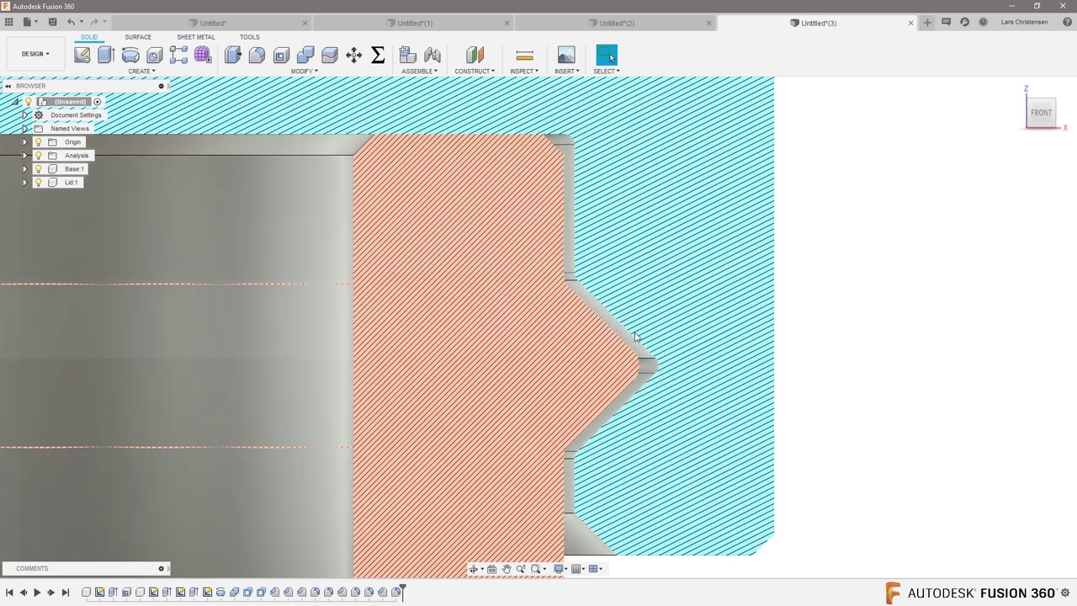
pyautogui.scroll(-3, 526, 205)
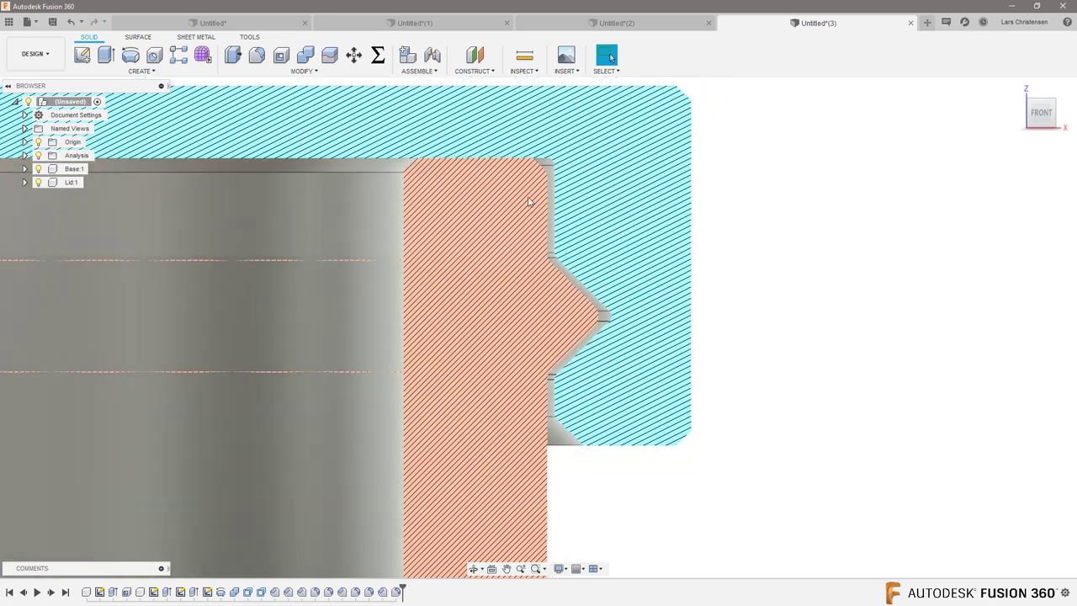
pyautogui.scroll(-8, 756, 311)
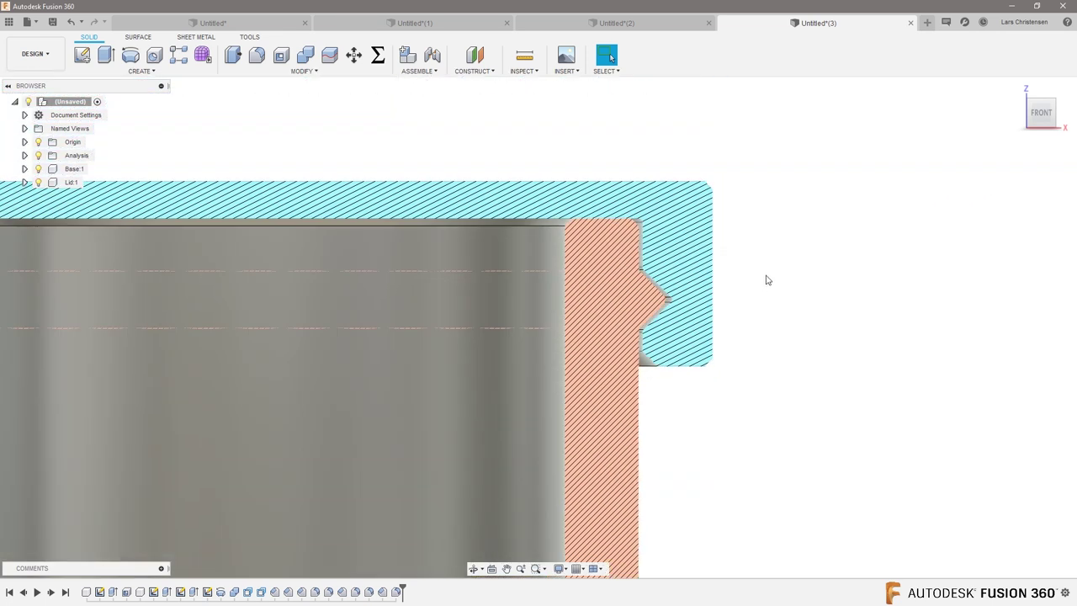
# Turn off the section analysis and check the base and lid for interference, leaving coincident faces excluded.
pyautogui.click(39, 154)
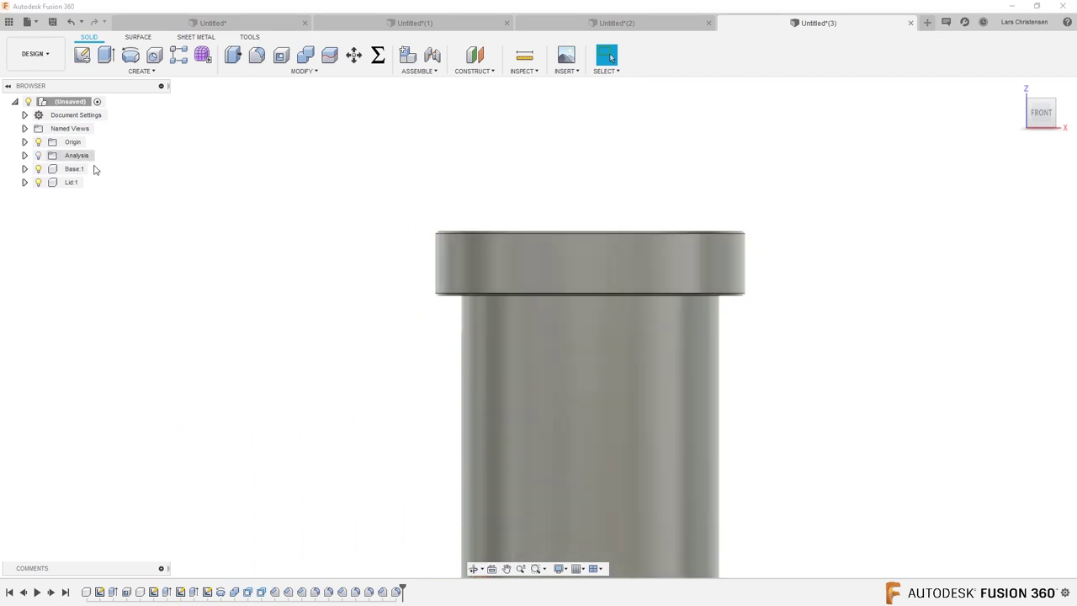
pyautogui.click(539, 75)
pyautogui.click(530, 97)
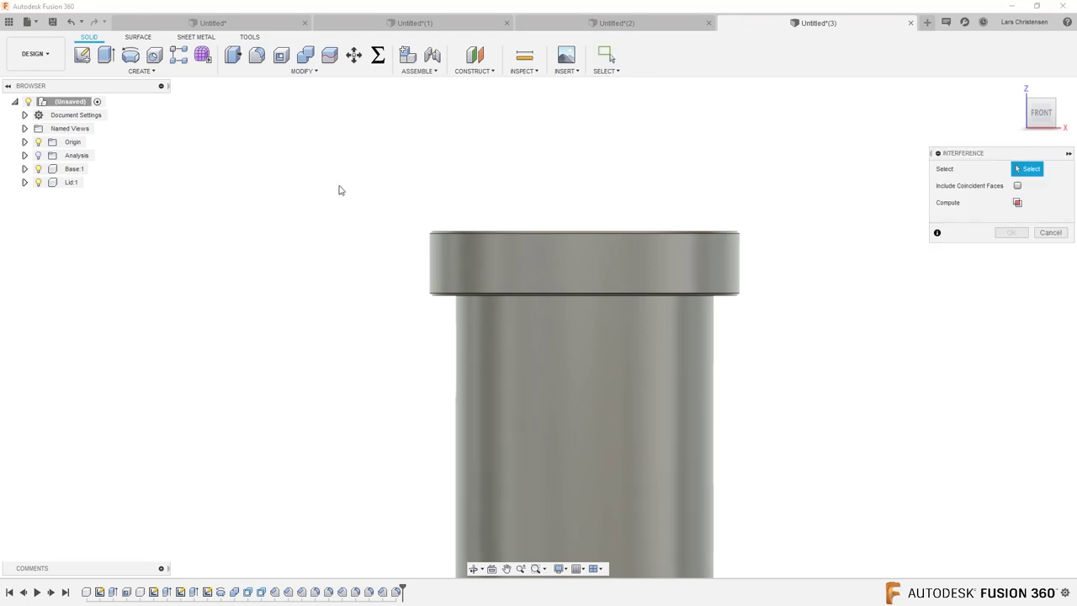
pyautogui.click(450, 257)
pyautogui.click(488, 464)
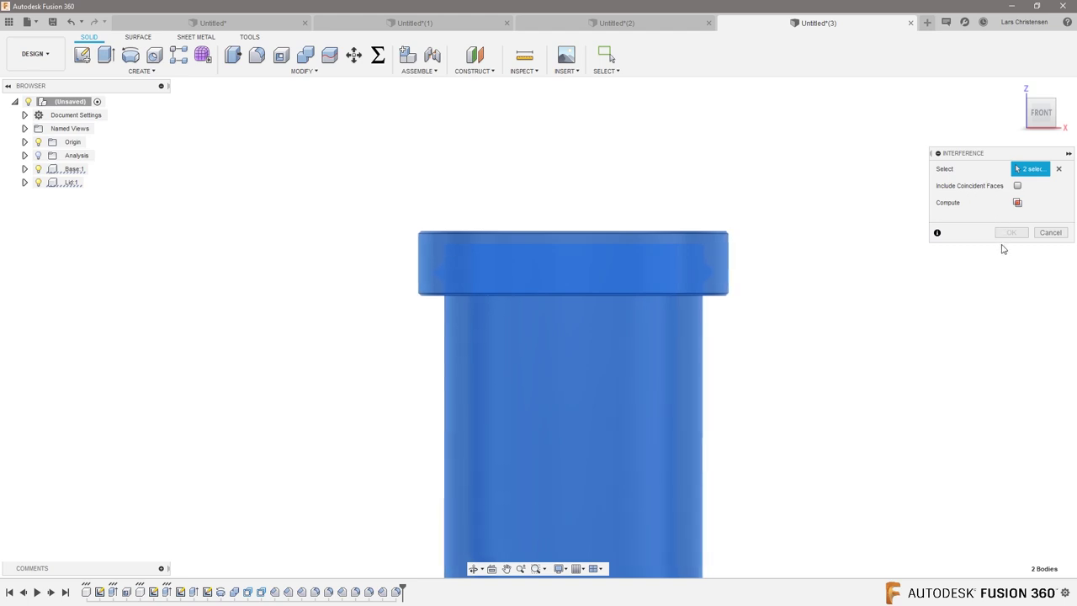
pyautogui.click(1017, 202)
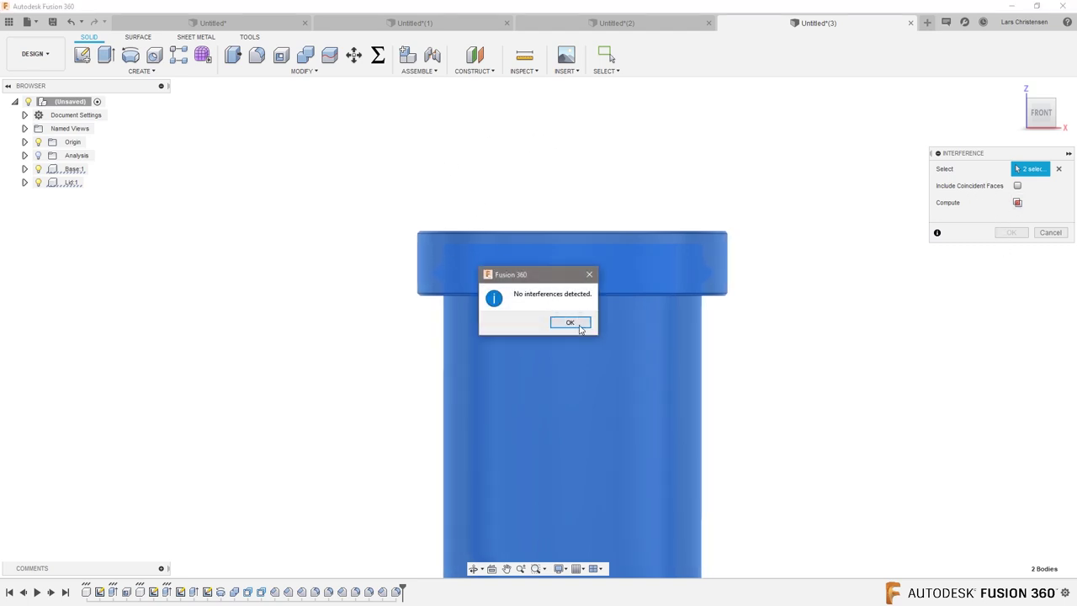
pyautogui.click(577, 327)
pyautogui.click(1052, 233)
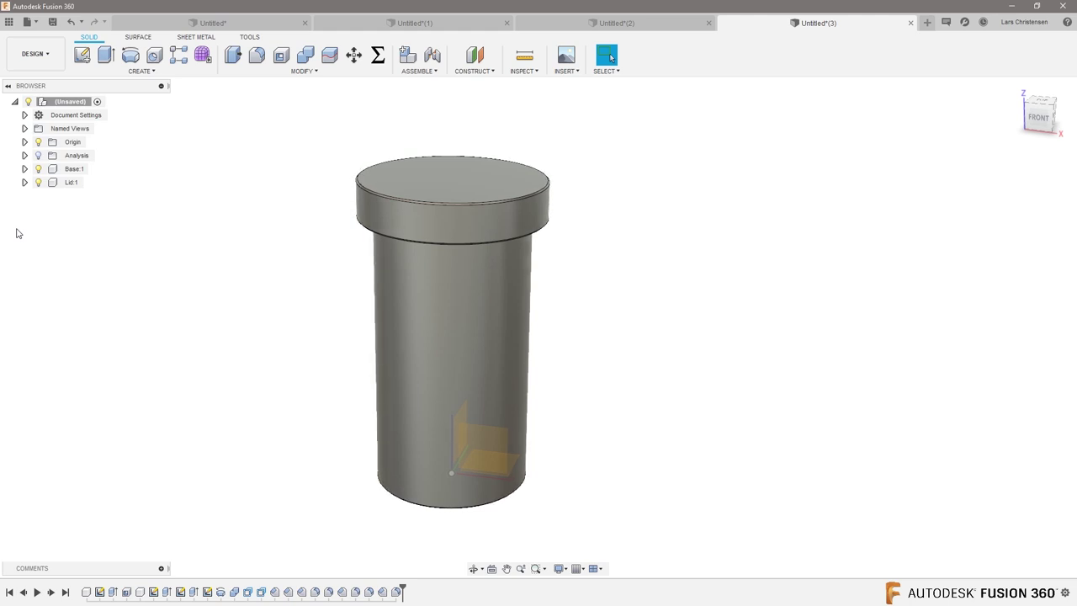
# Hide the lid and start a sketch on the base's flat bottom face.
pyautogui.click(38, 182)
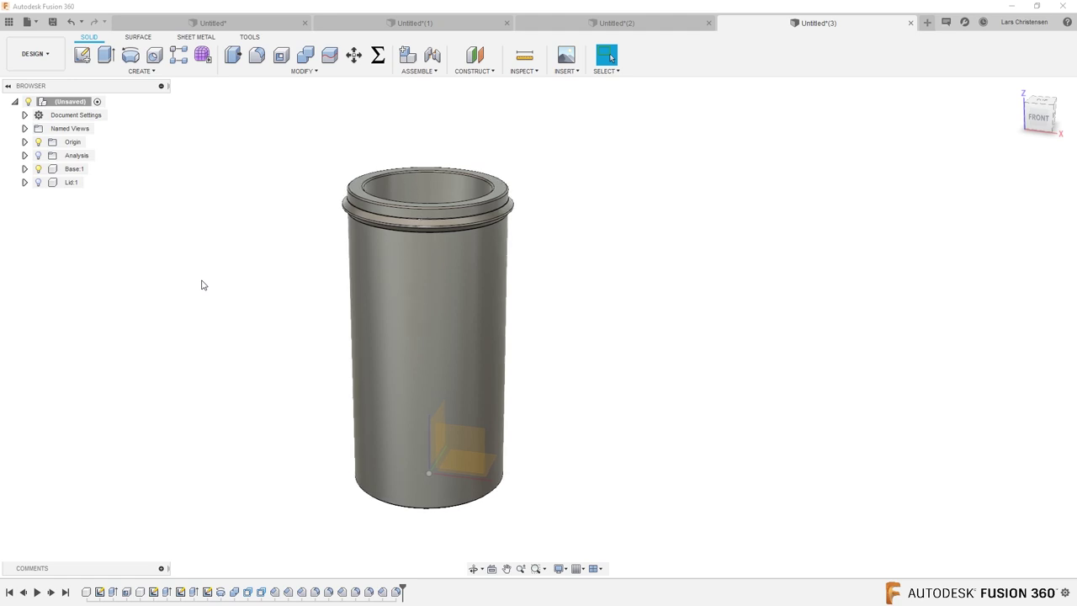
pyautogui.keyDown('shift'); pyautogui.moveTo(201, 291); pyautogui.dragTo(115, 157, button='middle'); pyautogui.keyUp('shift')
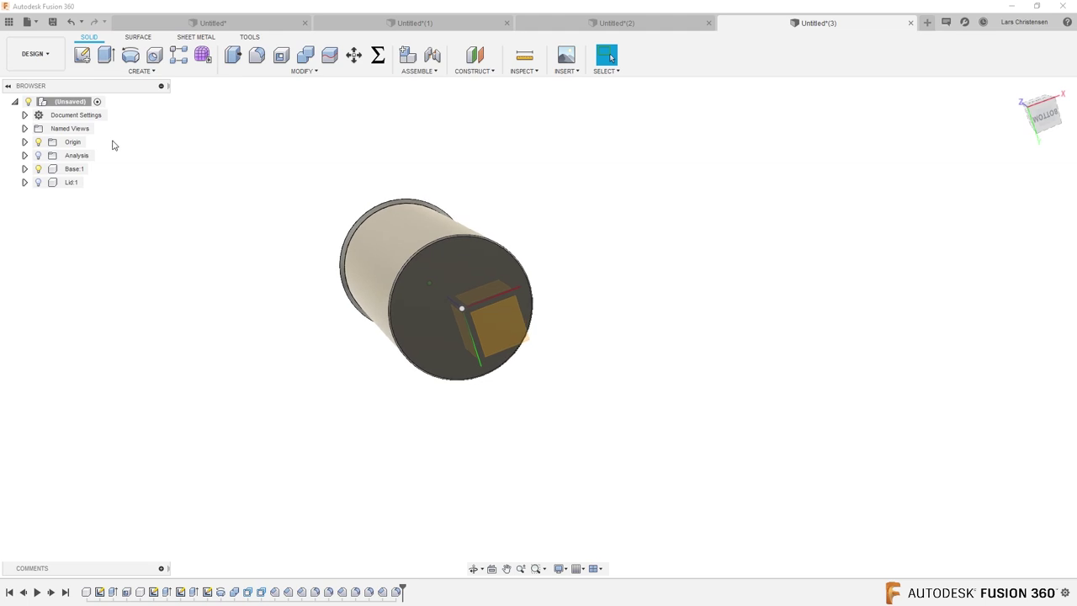
pyautogui.click(82, 55)
pyautogui.click(407, 300)
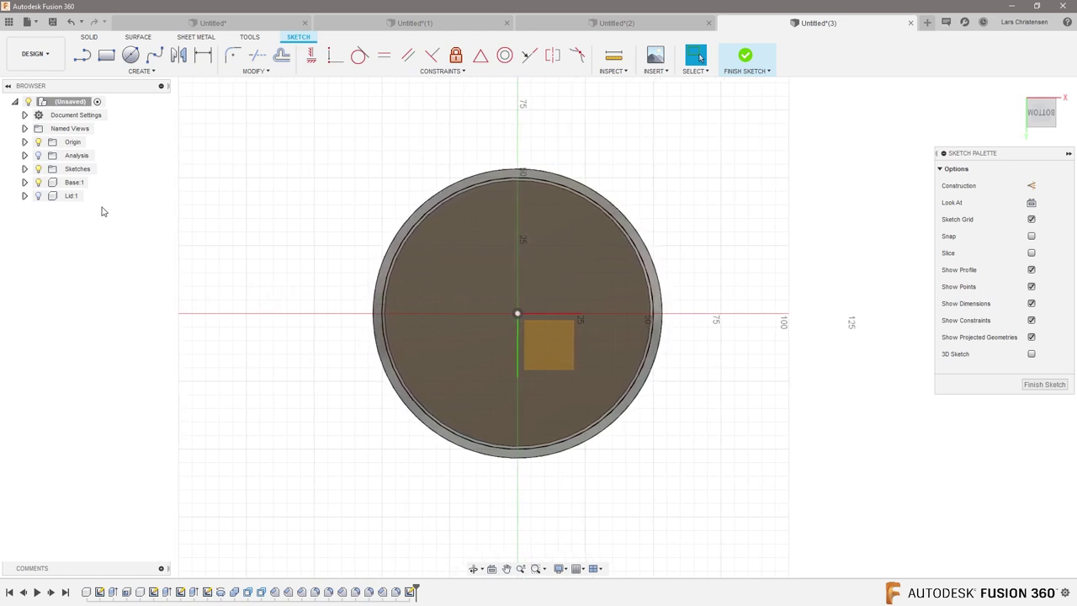
# Sketch a vertical line from the origin up past the base's rim and delete the extra slanted segment at its end.
pyautogui.click(81, 55)
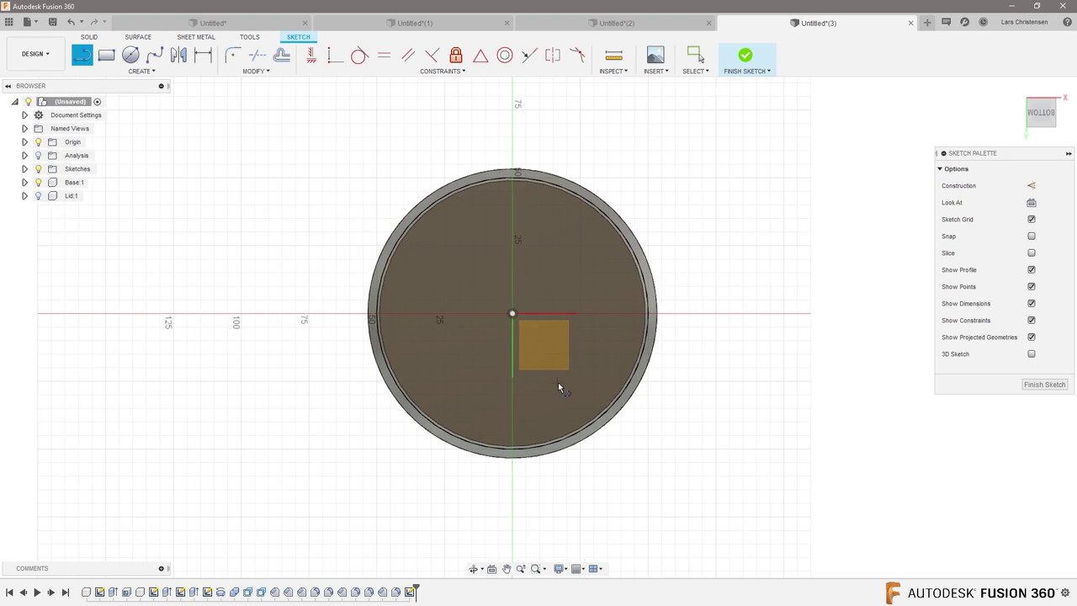
pyautogui.click(510, 314)
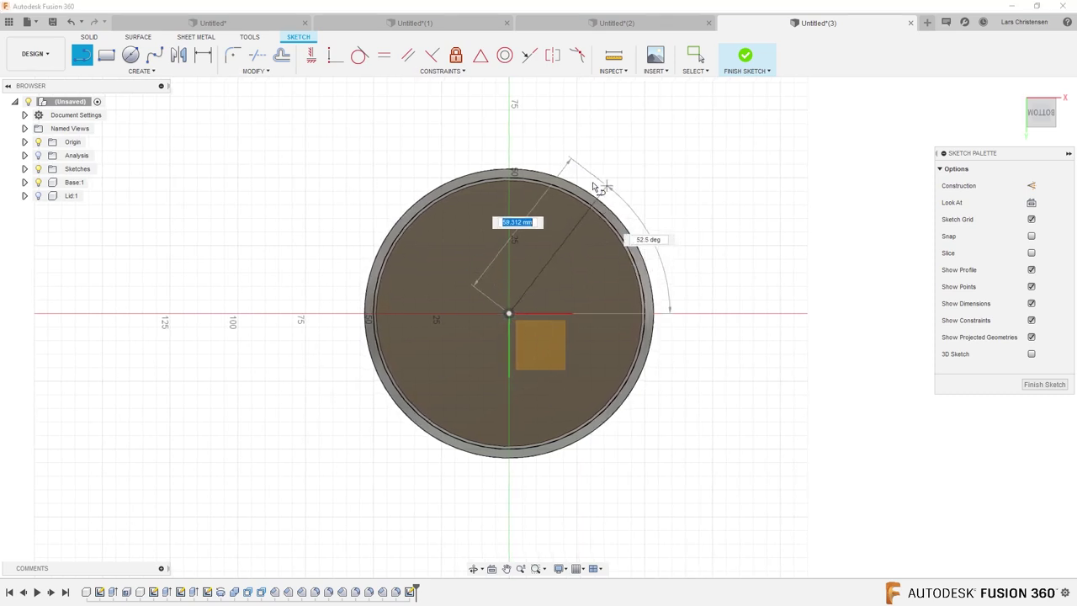
pyautogui.click(506, 101)
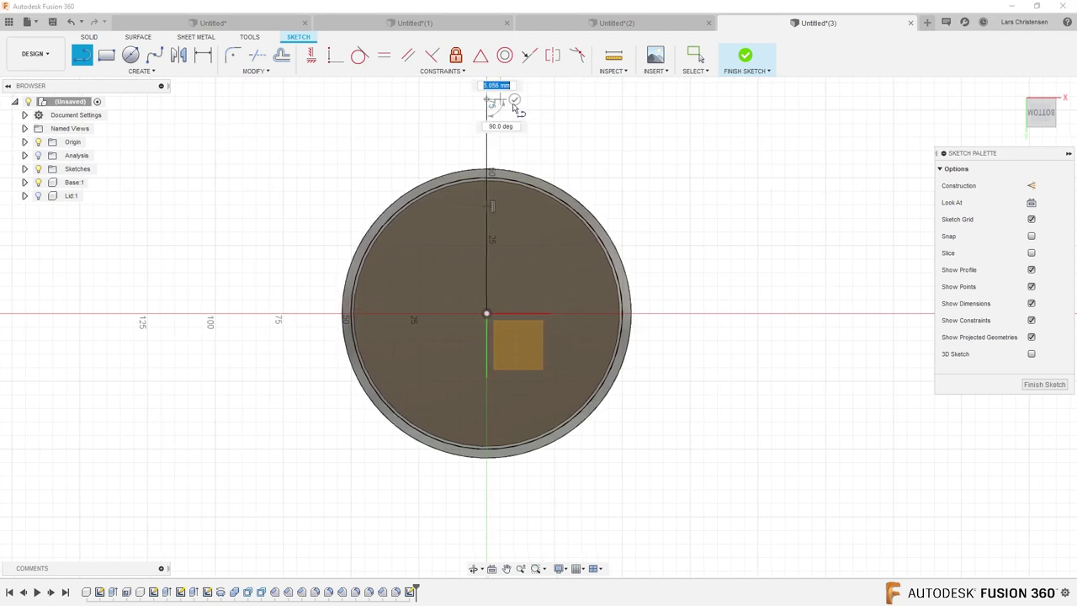
pyautogui.click(565, 128)
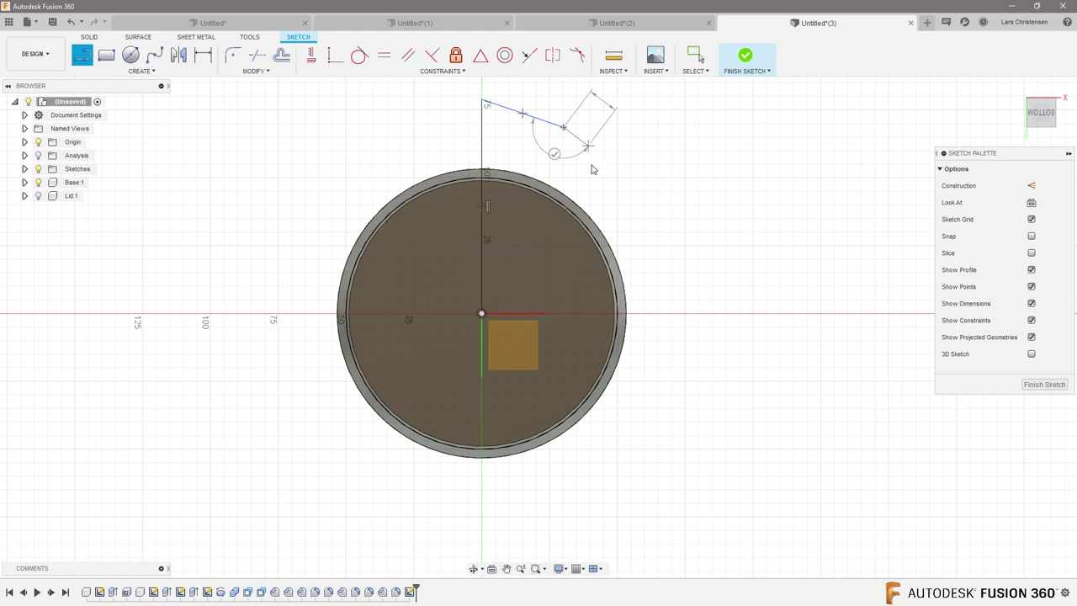
pyautogui.press('Escape')
pyautogui.scroll(1, 598, 170)
pyautogui.click(538, 119)
pyautogui.press('Delete')
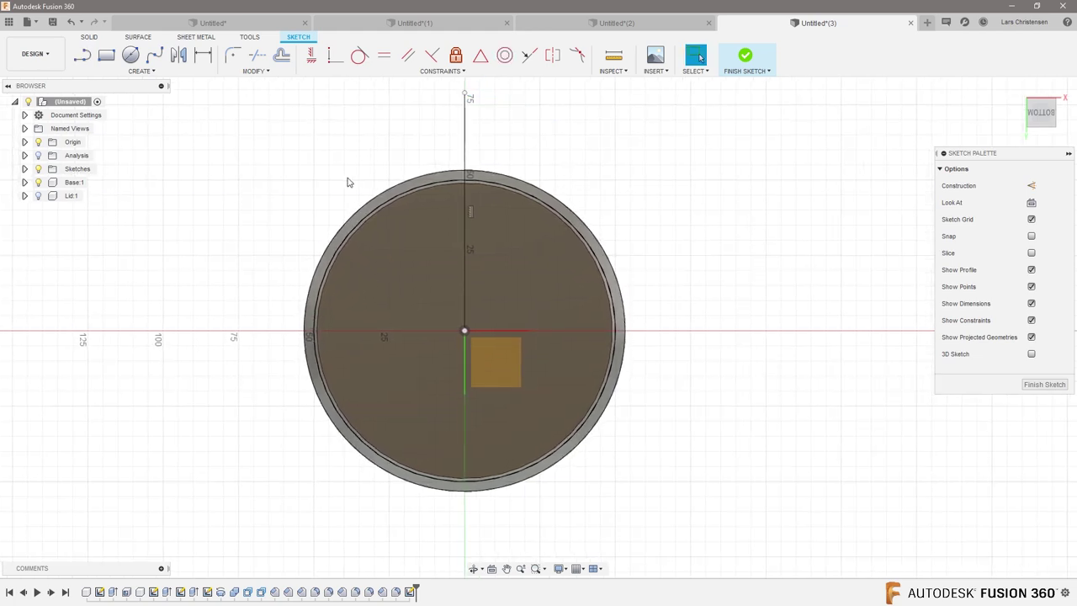
# Dimension the vertical line's length to 60 mm.
pyautogui.scroll(1, 463, 151)
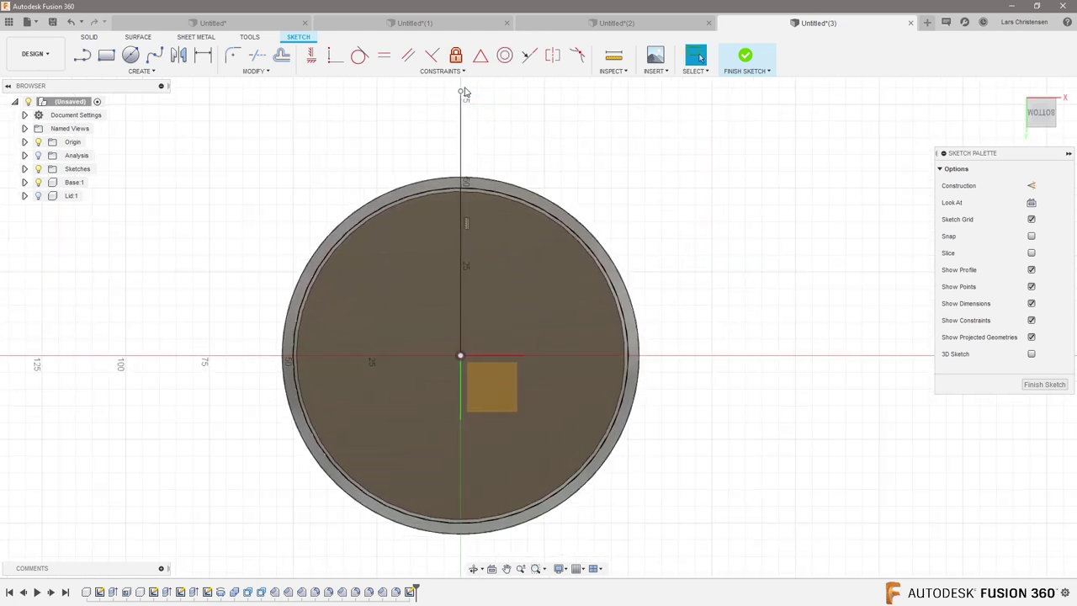
pyautogui.press('Escape')
pyautogui.press('d')
pyautogui.click(455, 167)
pyautogui.click(245, 239)
pyautogui.write('60')
pyautogui.press('Return')
# Sketch a second line from the origin out past the rim and set its angle to the vertical line to 60 degrees.
pyautogui.press('l')
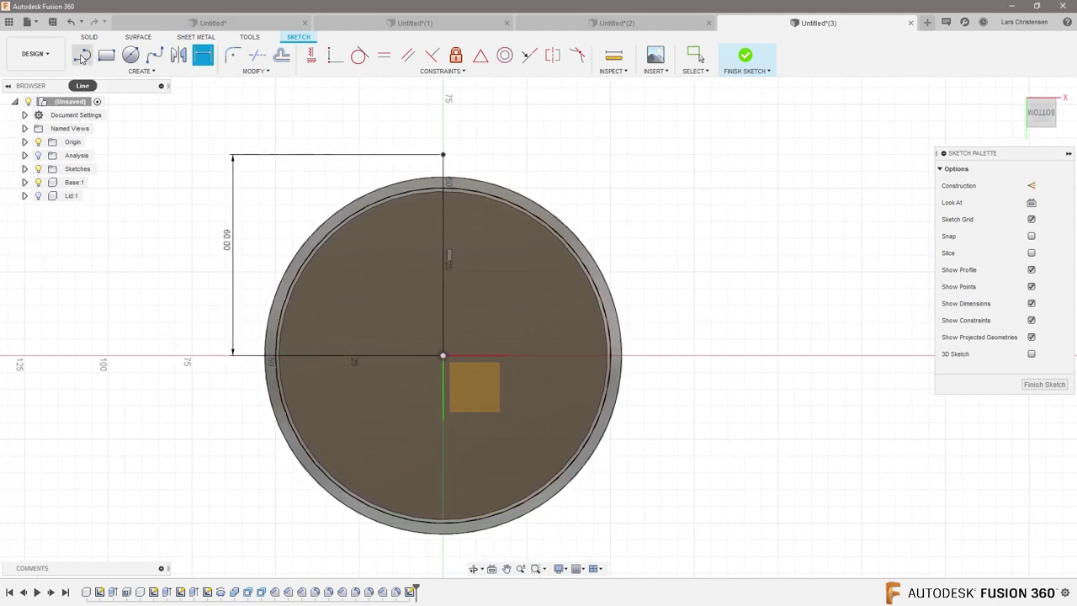
pyautogui.click(441, 355)
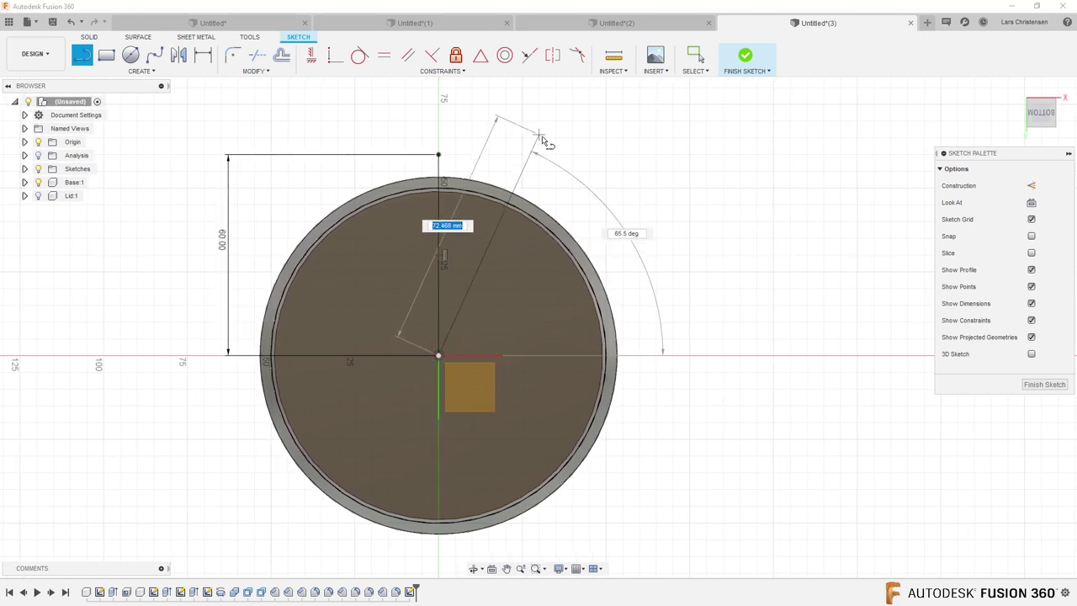
pyautogui.click(545, 181)
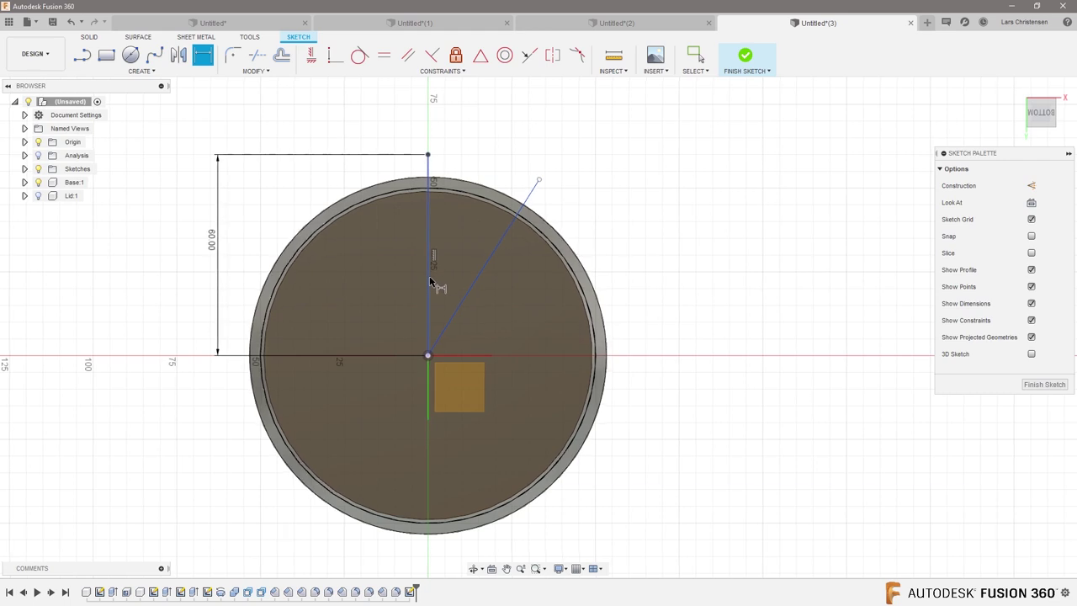
pyautogui.click(480, 156)
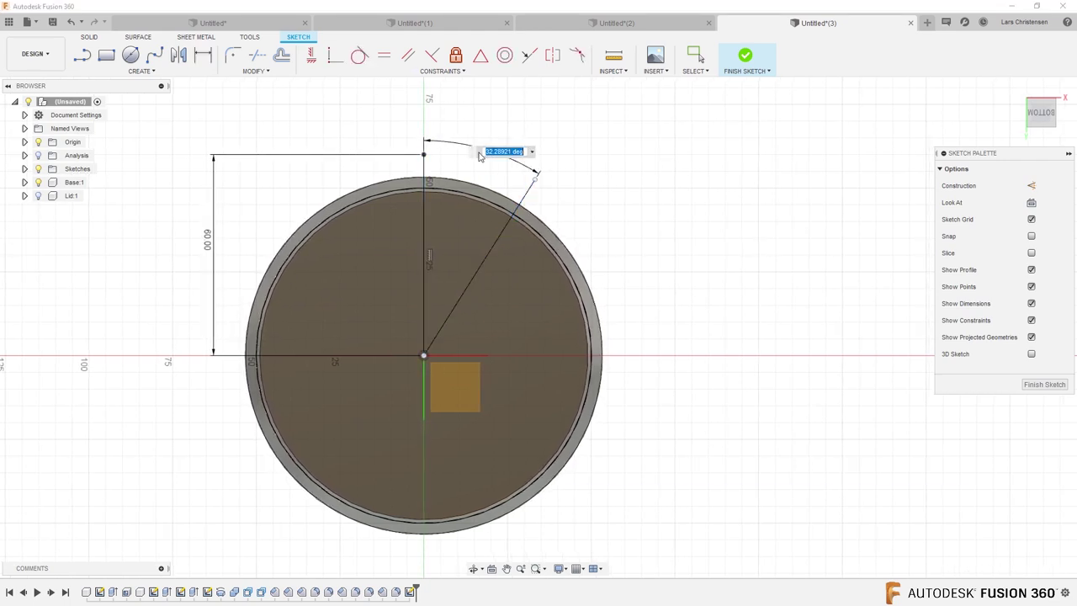
pyautogui.press('Return')
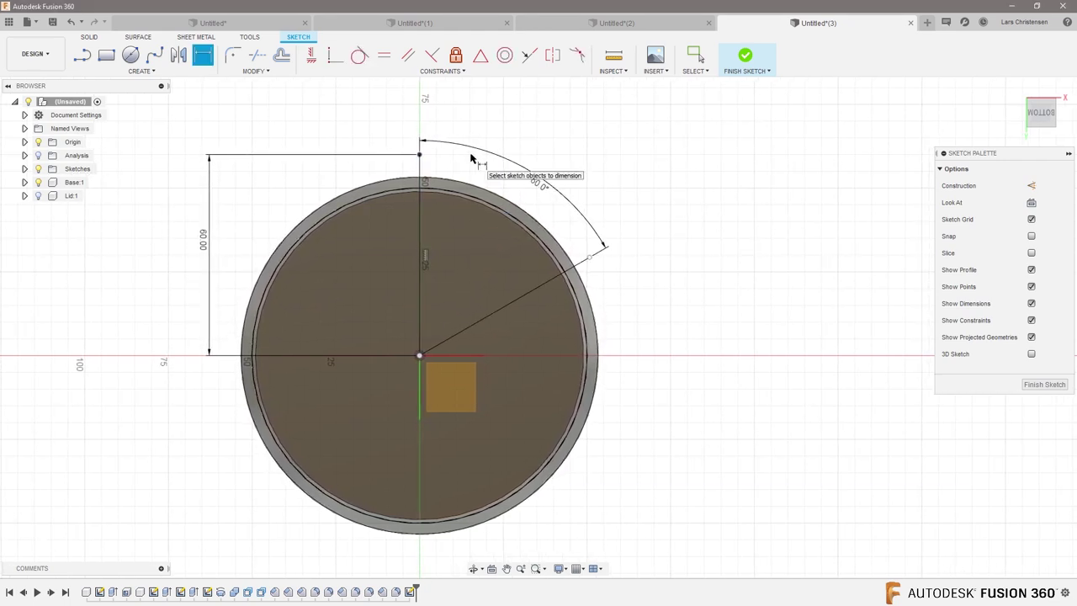
# Dimension the angled line's length to 60 mm.
pyautogui.moveTo(283, 183); pyautogui.dragTo(282, 183, button='middle')
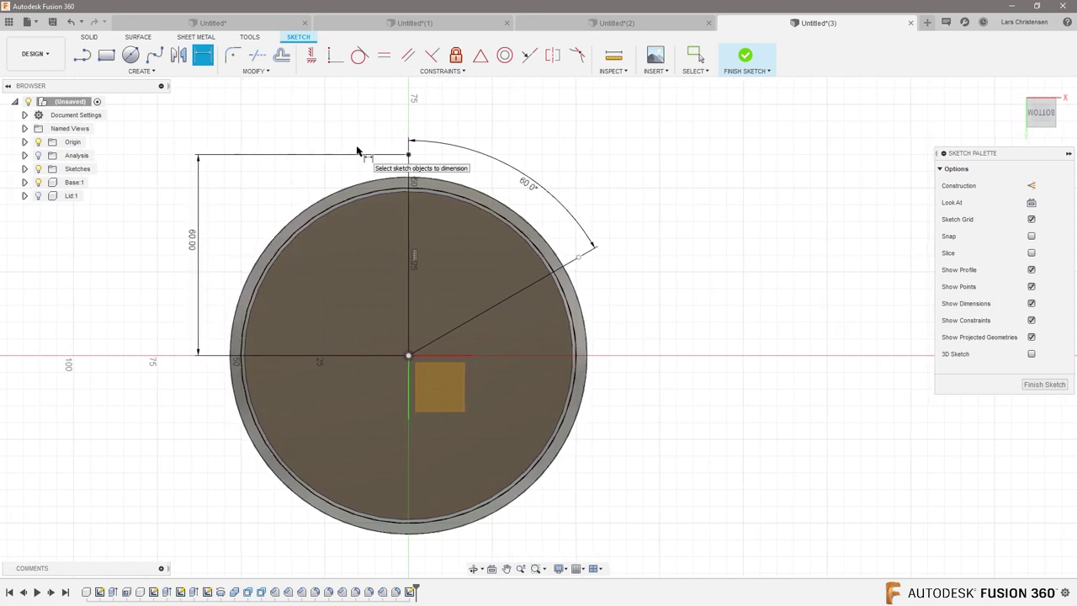
pyautogui.click(464, 324)
pyautogui.click(525, 335)
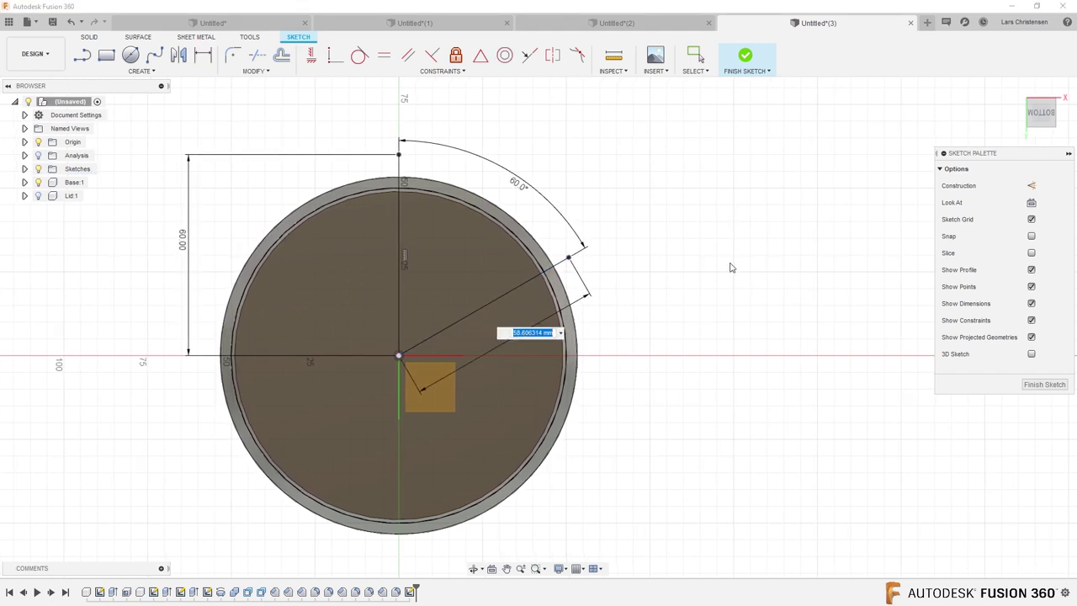
pyautogui.write('60')
pyautogui.press('Return')
# Draw a 3-point arc joining the outer ends of the two lines, curving outside the base and closing the sector.
pyautogui.click(141, 71)
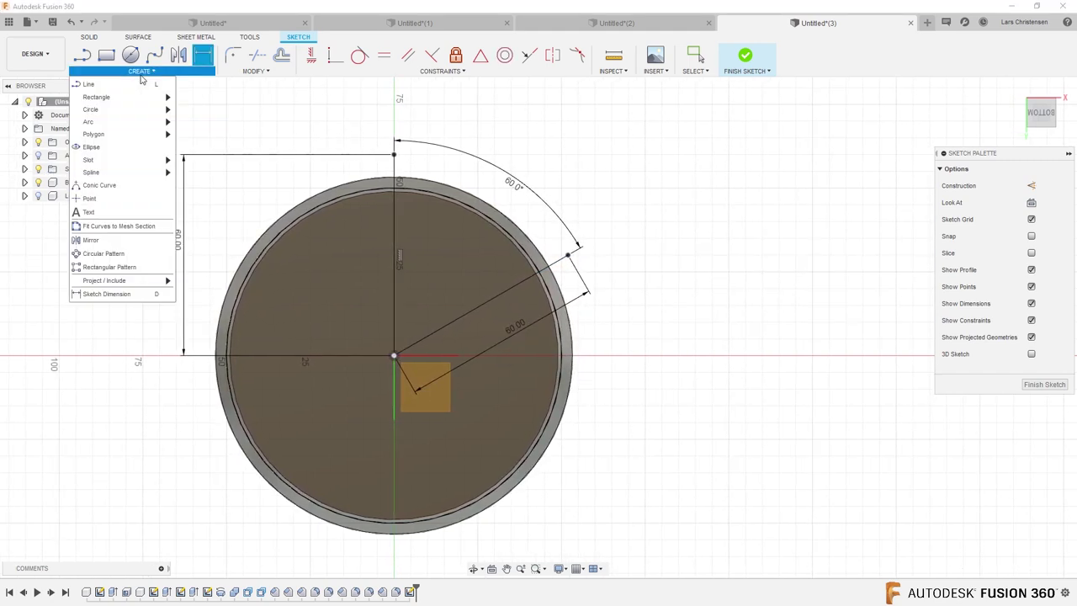
pyautogui.moveTo(135, 116)
pyautogui.moveTo(118, 163)
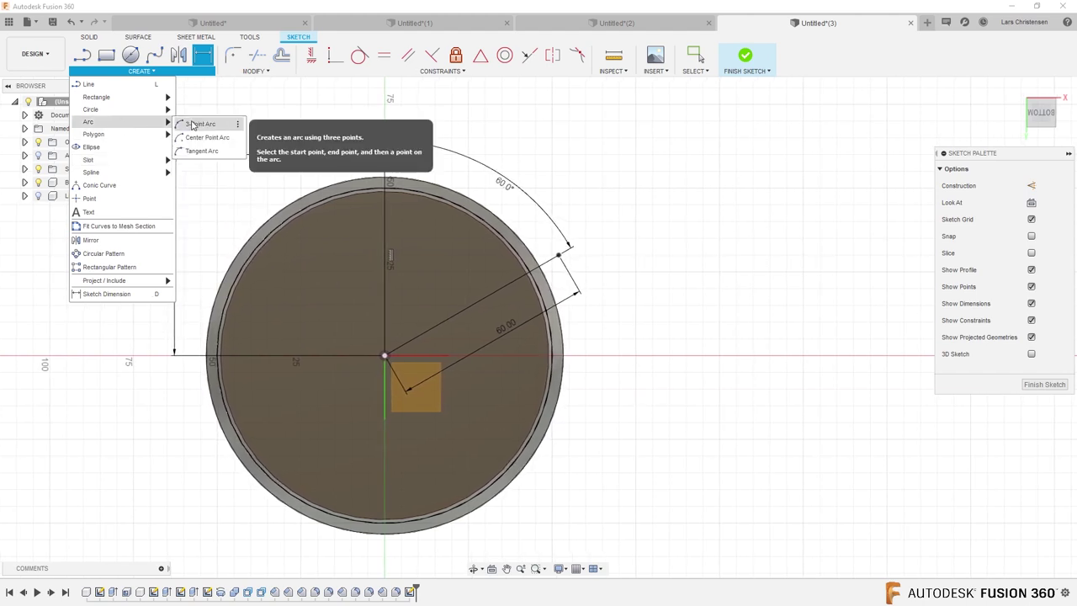
pyautogui.click(193, 125)
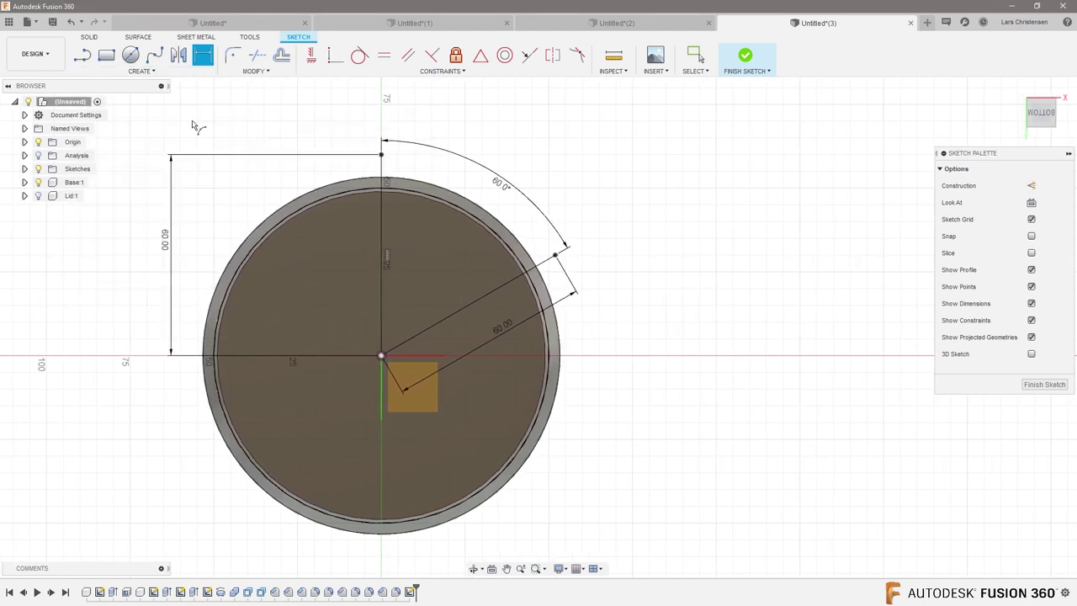
pyautogui.click(378, 154)
pyautogui.click(559, 251)
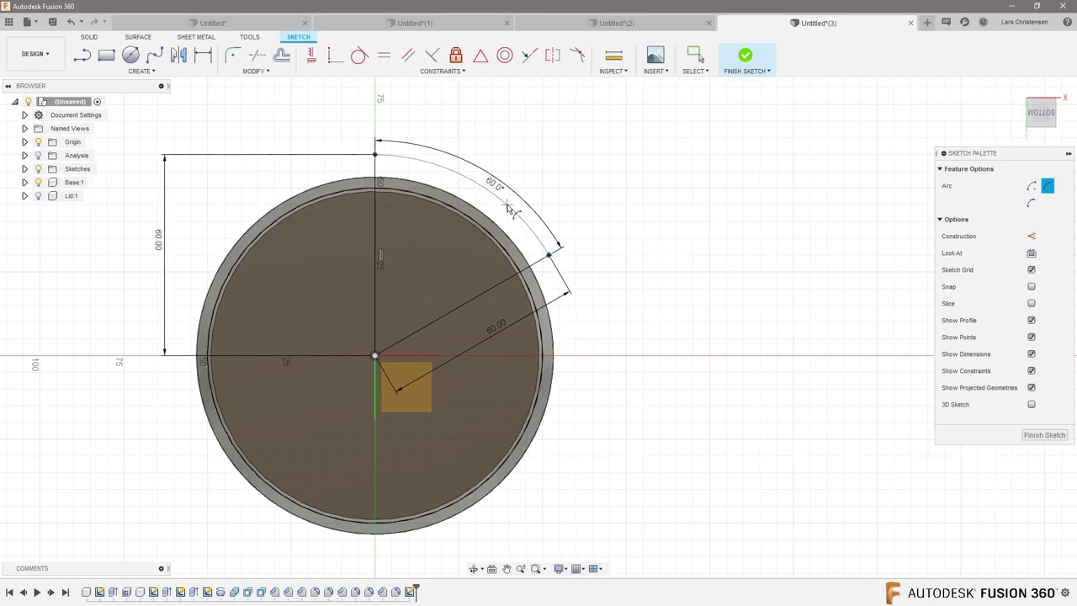
pyautogui.click(508, 206)
pyautogui.scroll(3, 412, 143)
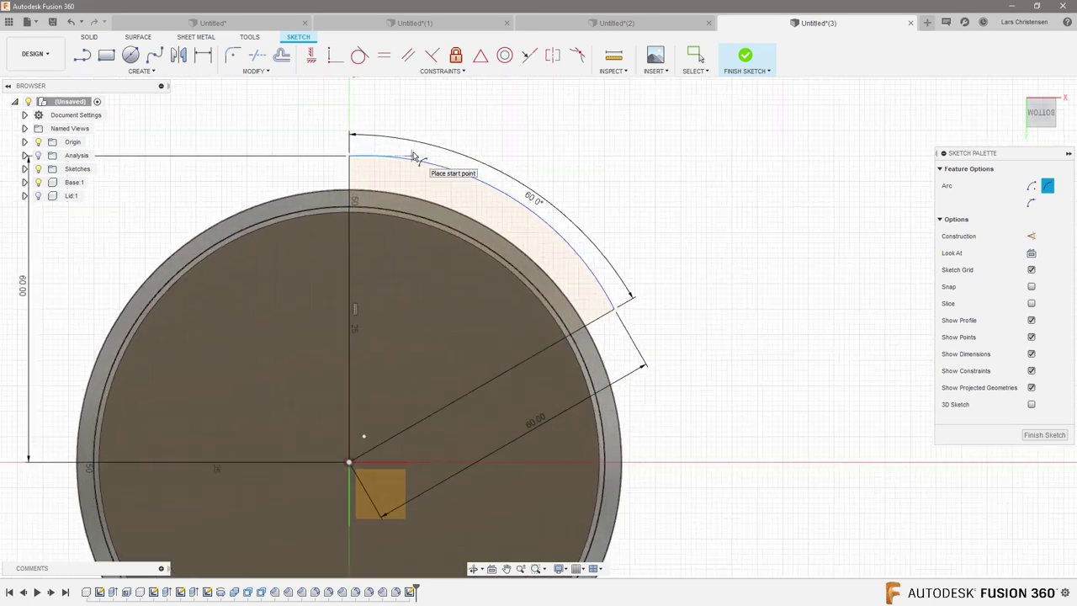
pyautogui.press('Escape')
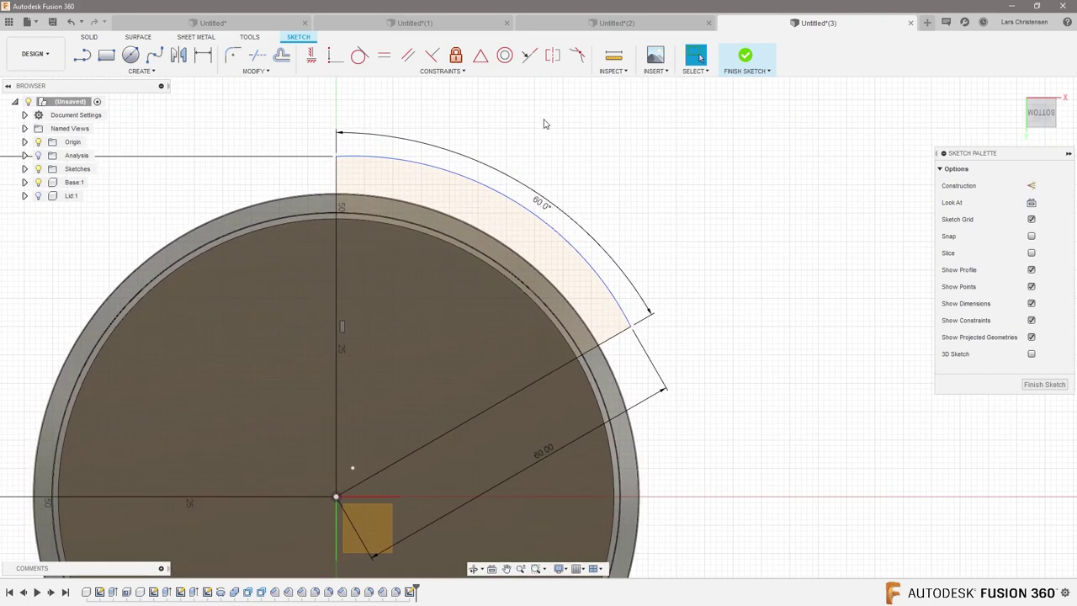
# Project the base's circular outer-wall edge of 50 mm radius into the sketch with the projection link kept on.
pyautogui.press('p')
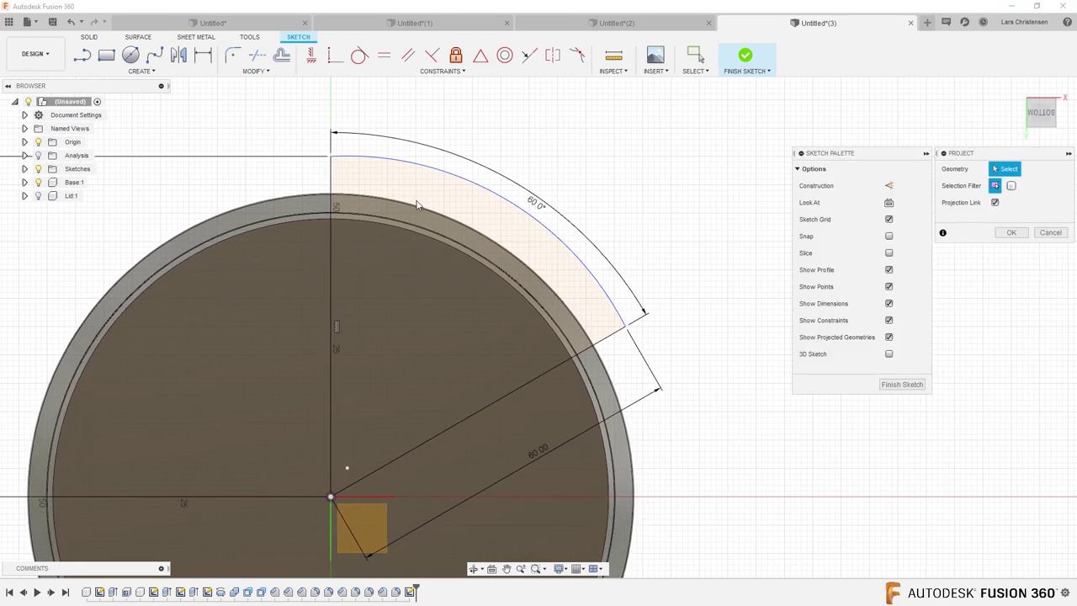
pyautogui.scroll(5, 414, 206)
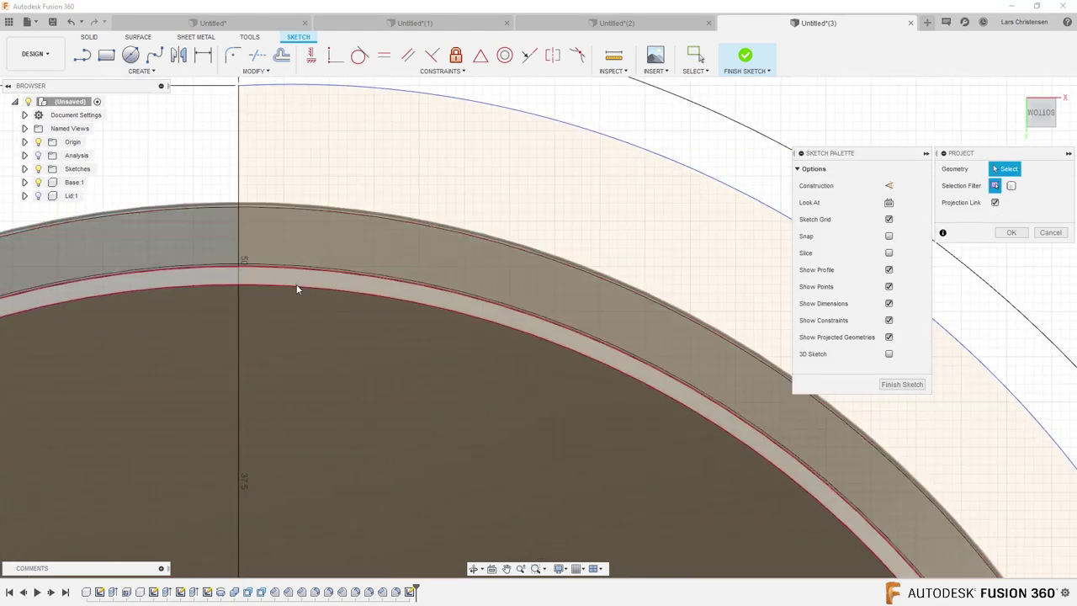
pyautogui.scroll(5, 296, 267)
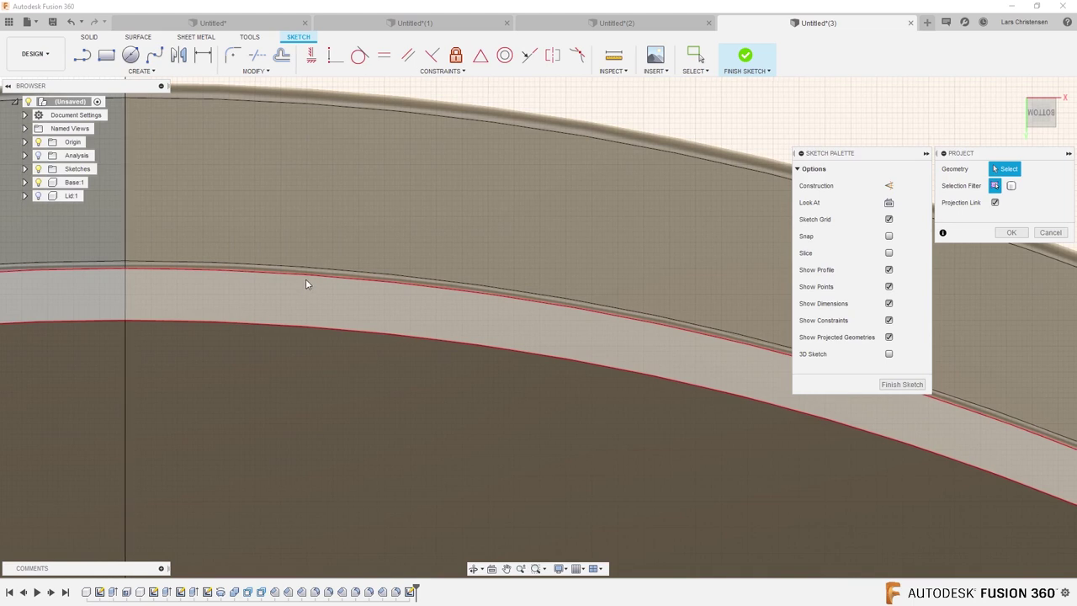
pyautogui.scroll(-3, 424, 224)
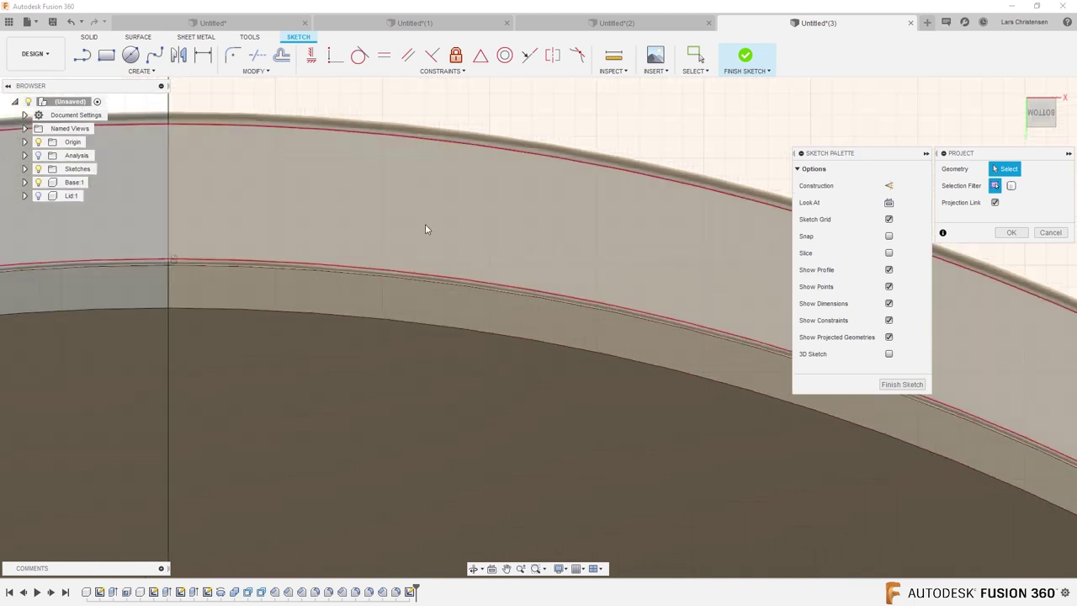
pyautogui.click(38, 196)
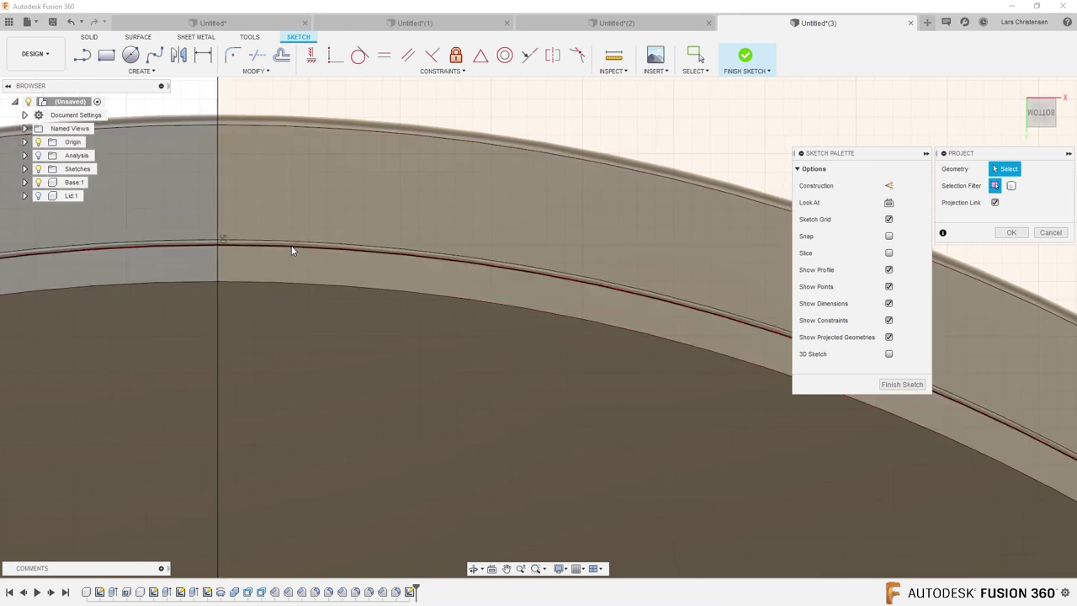
pyautogui.click(292, 244)
pyautogui.scroll(-2, 471, 156)
pyautogui.scroll(-5, 471, 157)
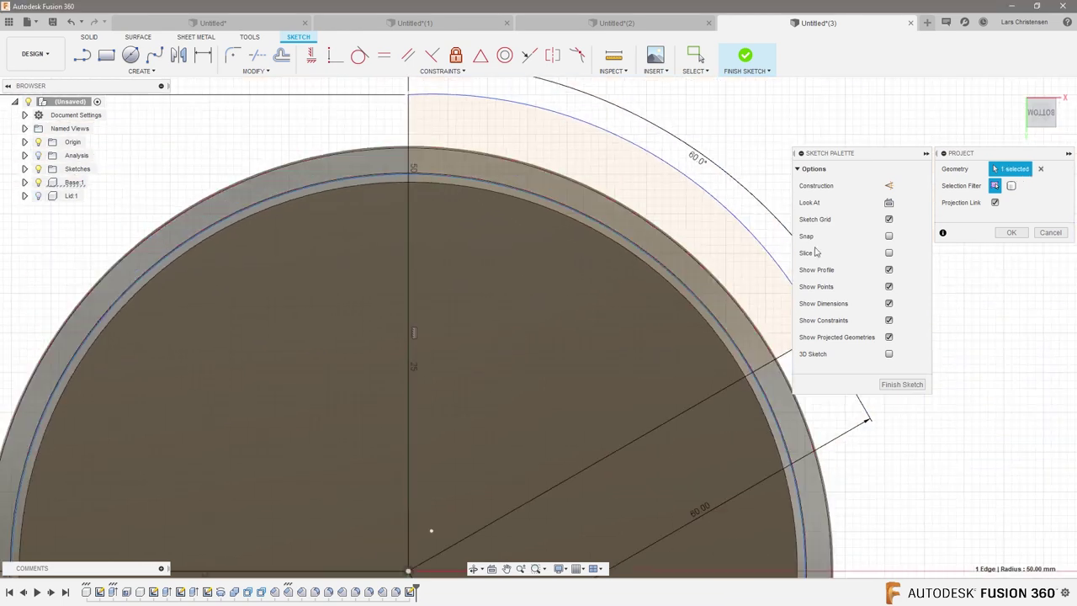
pyautogui.click(1011, 232)
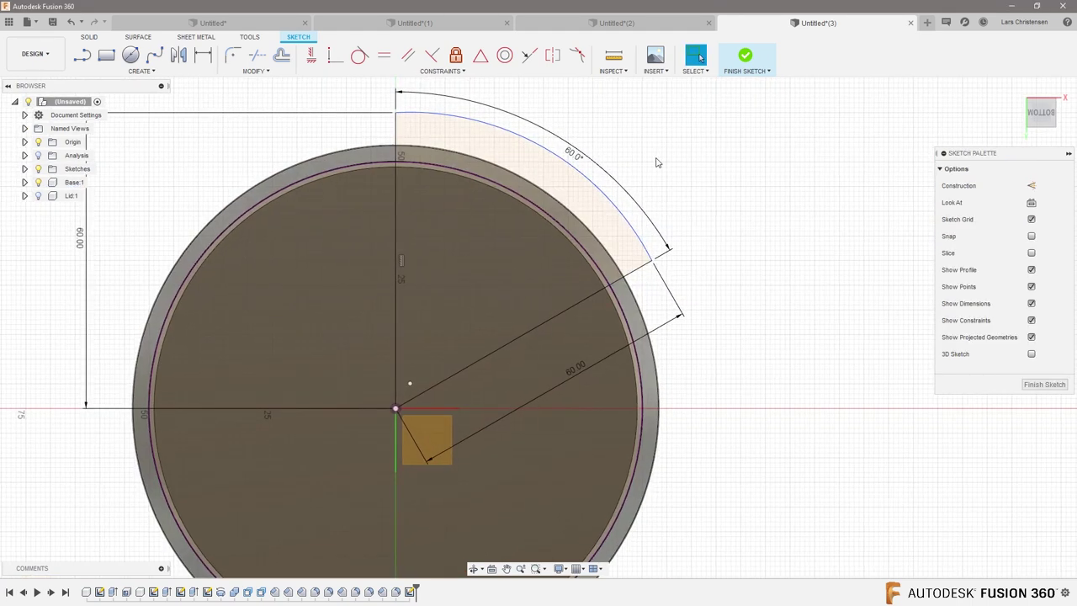
# Extrude the sector area outside the base's wall as a cut about 283 mm deep along the cylinder, removing that part of the rim.
pyautogui.press('e')
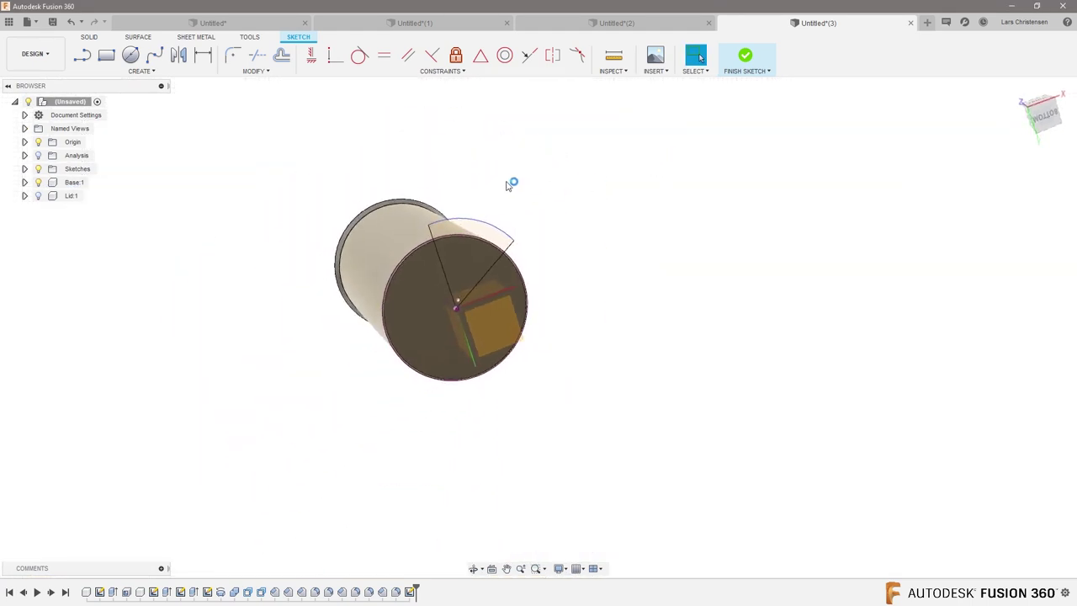
pyautogui.click(476, 285)
pyautogui.press('Escape')
pyautogui.press('e')
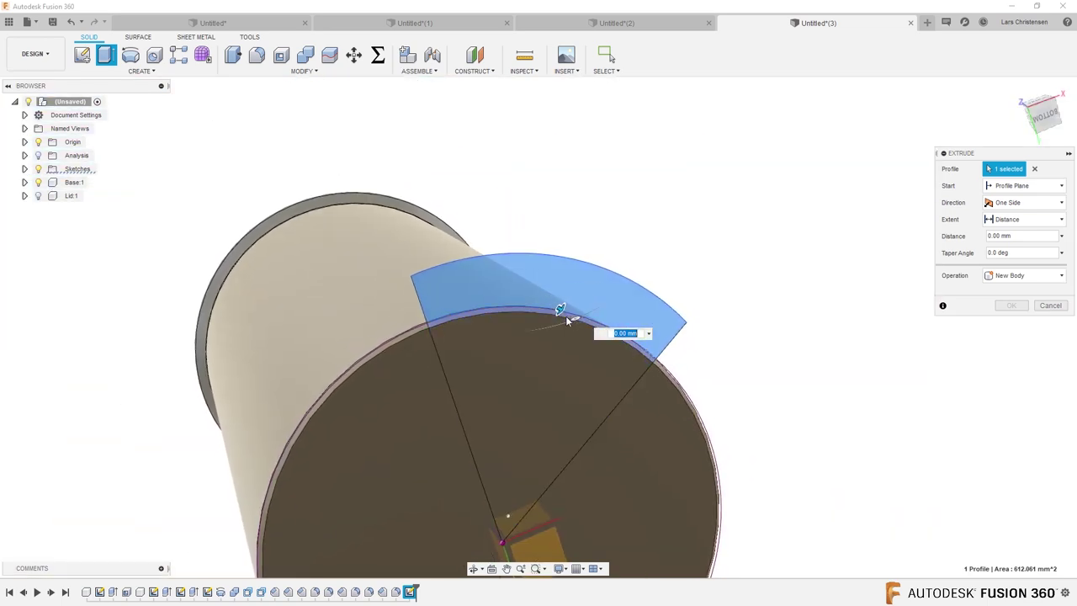
pyautogui.moveTo(565, 312); pyautogui.dragTo(368, 141)
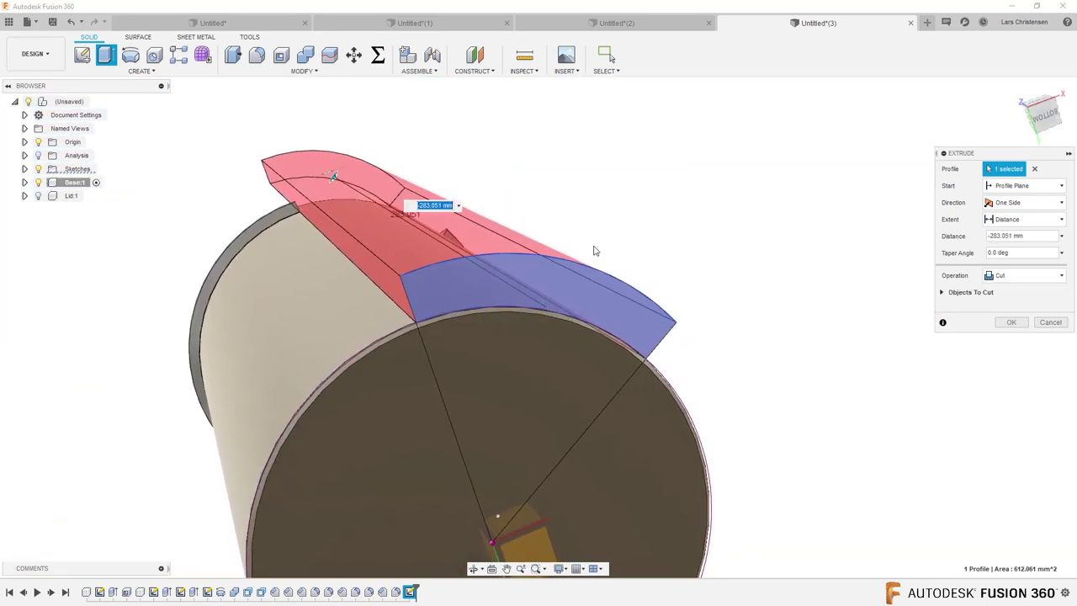
pyautogui.click(1011, 323)
pyautogui.press('F6')
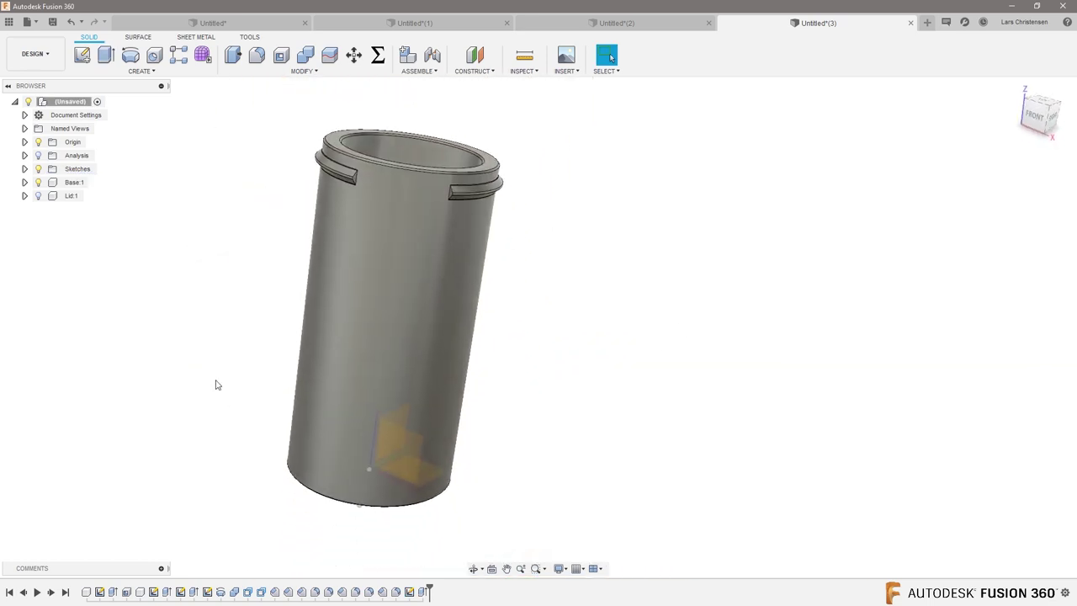
# Start a circular pattern of features and select the sector cut extrusion as the object to pattern.
pyautogui.click(141, 70)
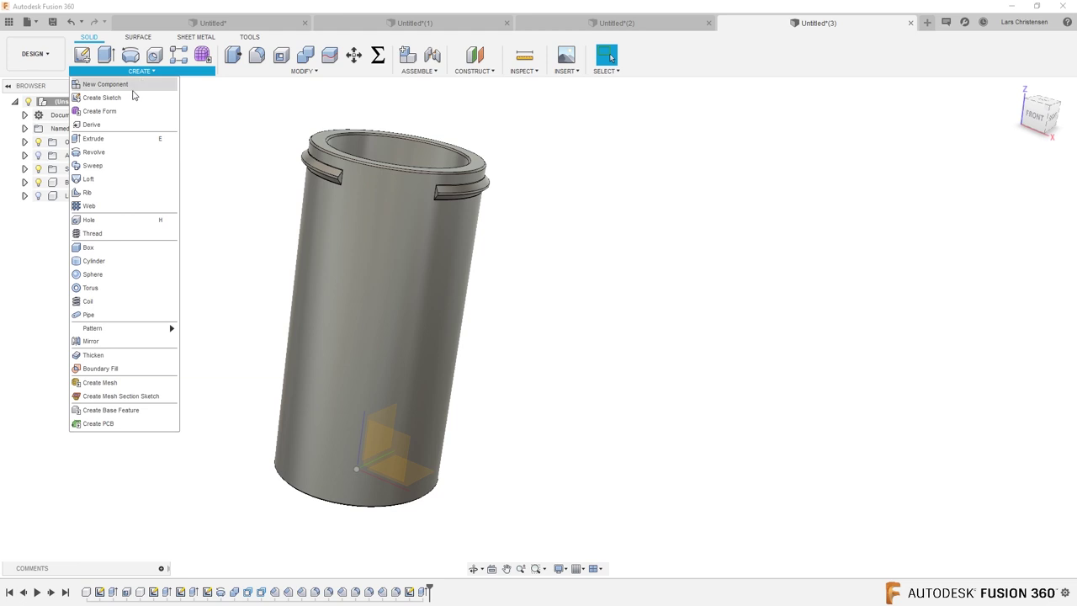
pyautogui.click(309, 73)
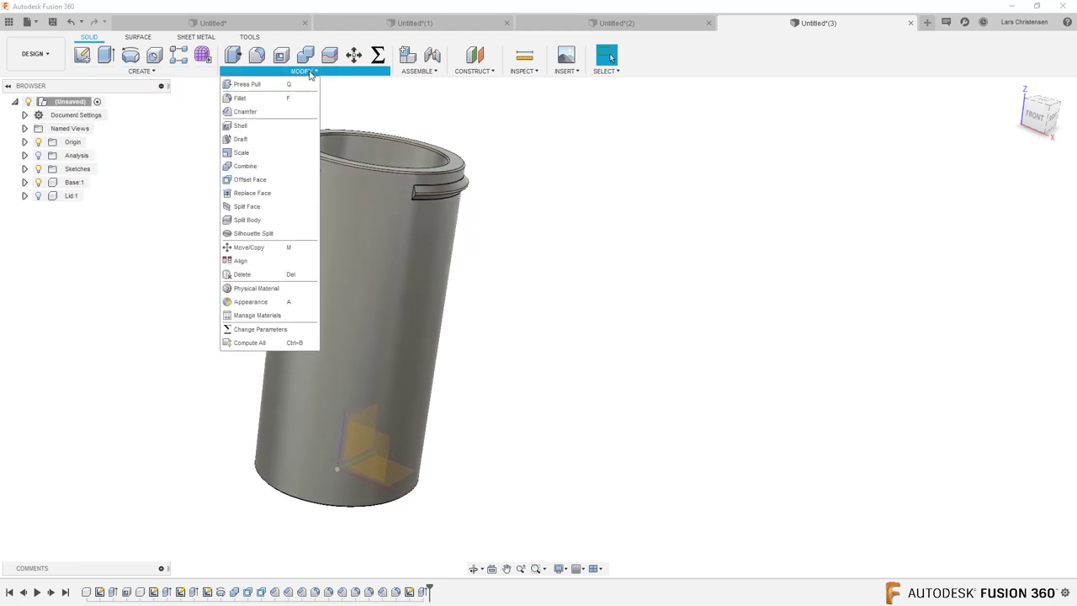
pyautogui.click(144, 73)
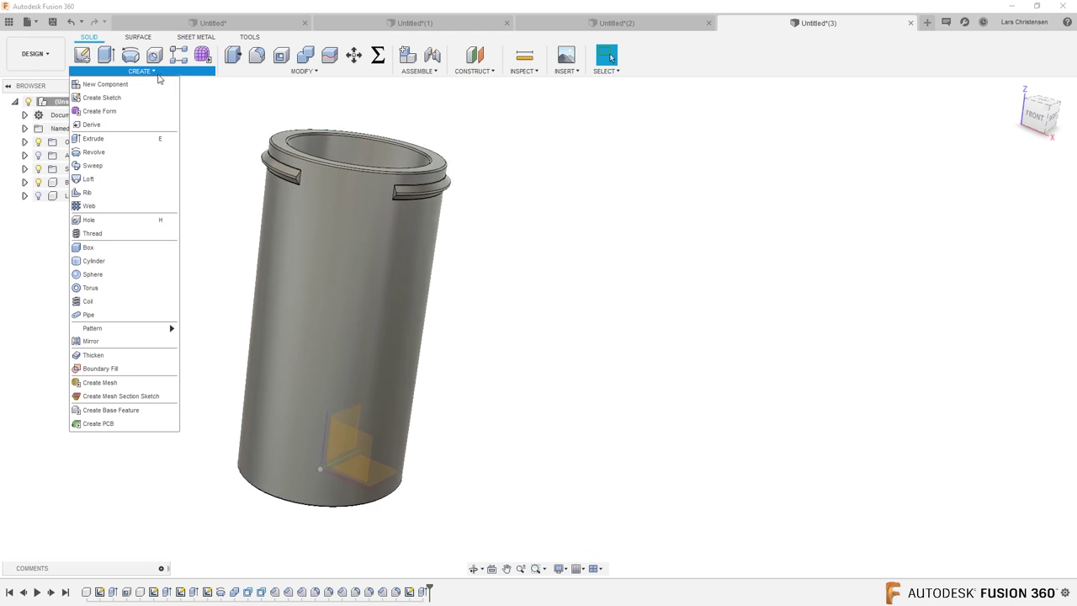
pyautogui.moveTo(135, 329)
pyautogui.click(210, 343)
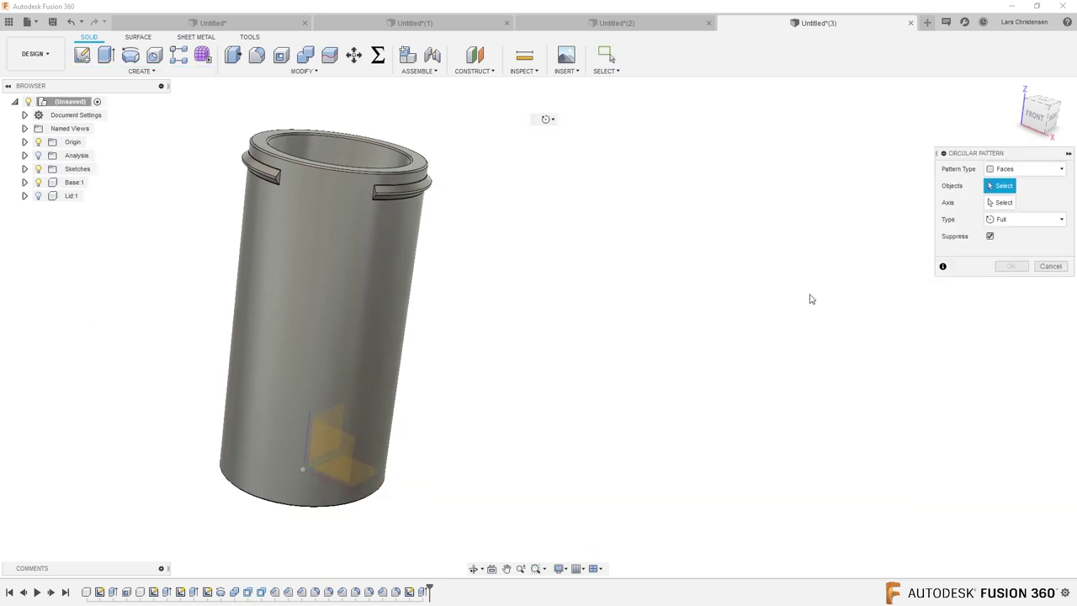
pyautogui.click(1024, 174)
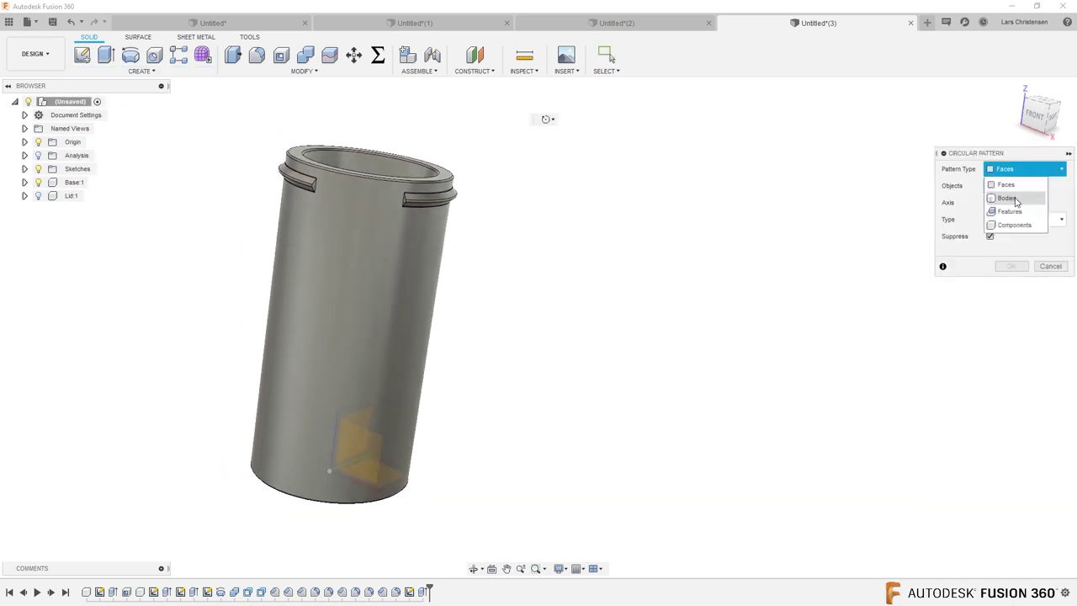
pyautogui.click(1010, 212)
pyautogui.click(423, 592)
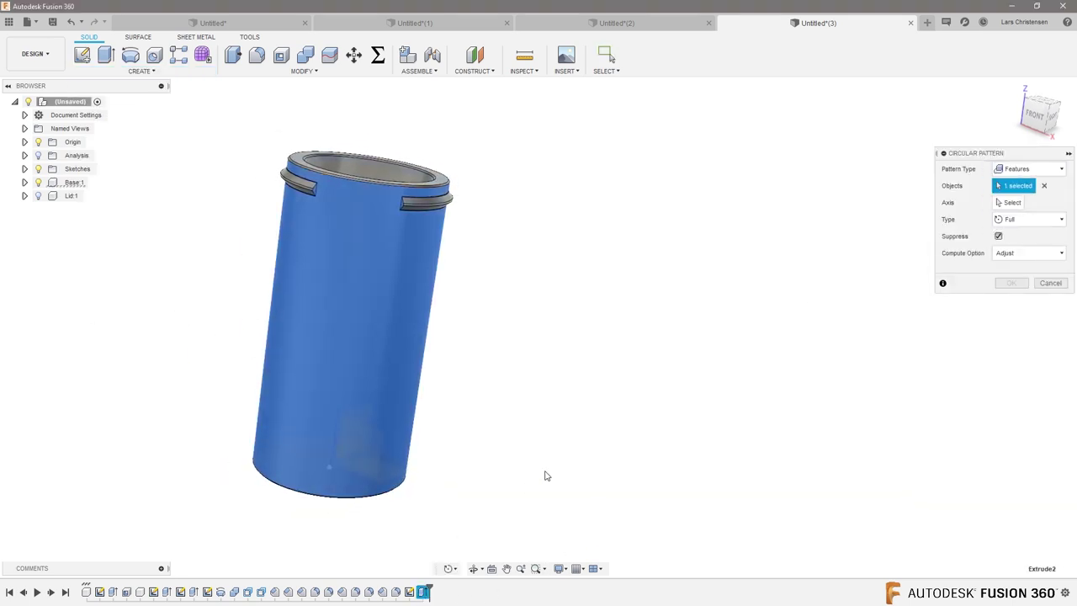
# Pattern the cut fully around the base's vertical origin axis with a quantity of 3.
pyautogui.click(1010, 203)
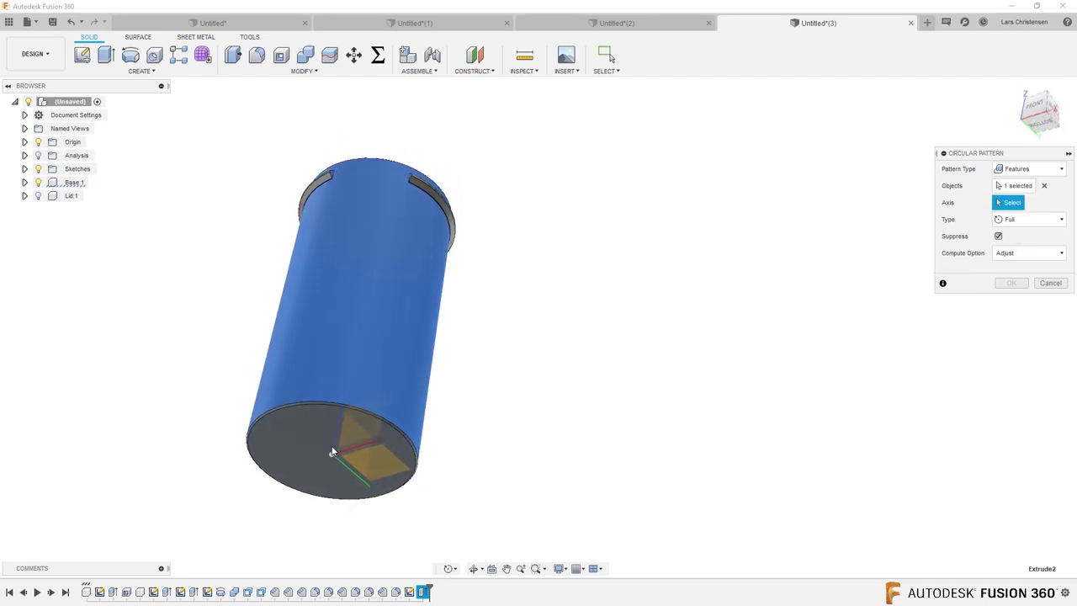
pyautogui.click(337, 440)
pyautogui.keyDown('shift'); pyautogui.moveTo(655, 440); pyautogui.dragTo(535, 433, button='middle'); pyautogui.keyUp('shift')
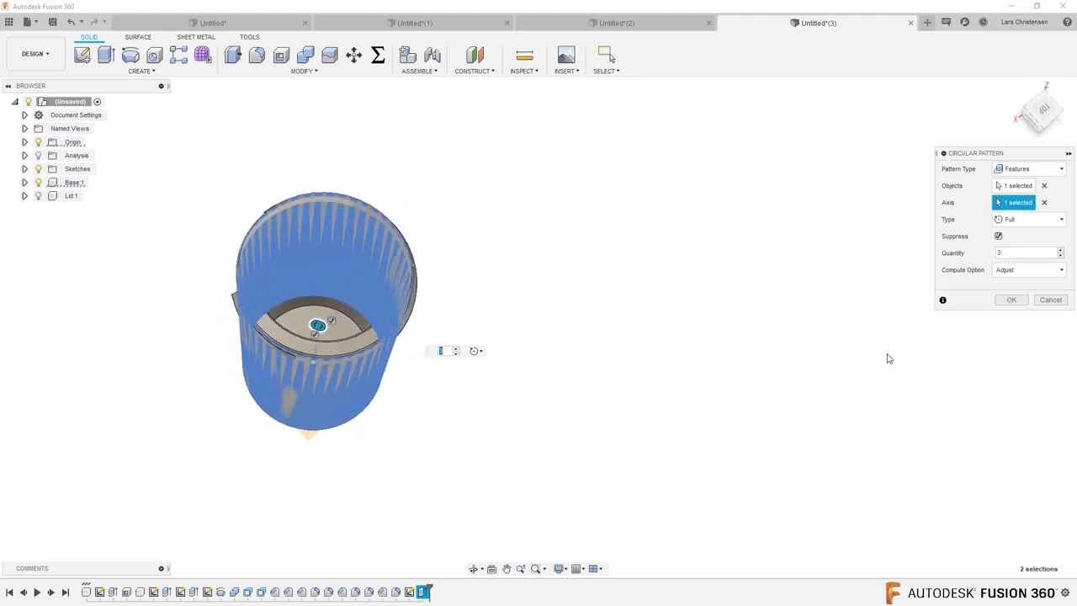
pyautogui.click(1014, 300)
pyautogui.click(1014, 300)
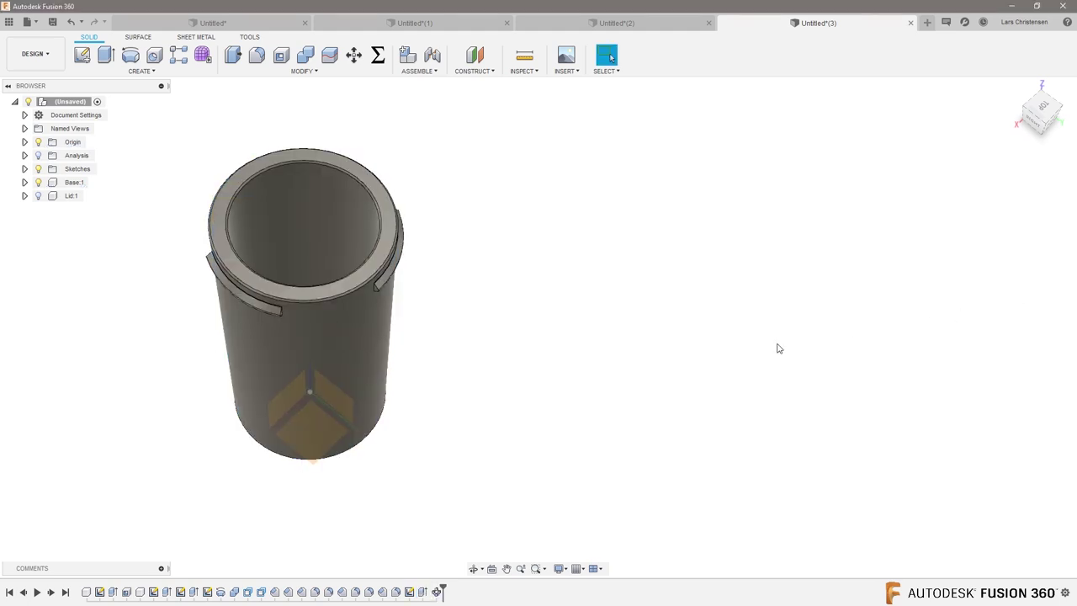
pyautogui.keyDown('shift'); pyautogui.moveTo(768, 340); pyautogui.dragTo(783, 263, button='middle'); pyautogui.keyUp('shift')
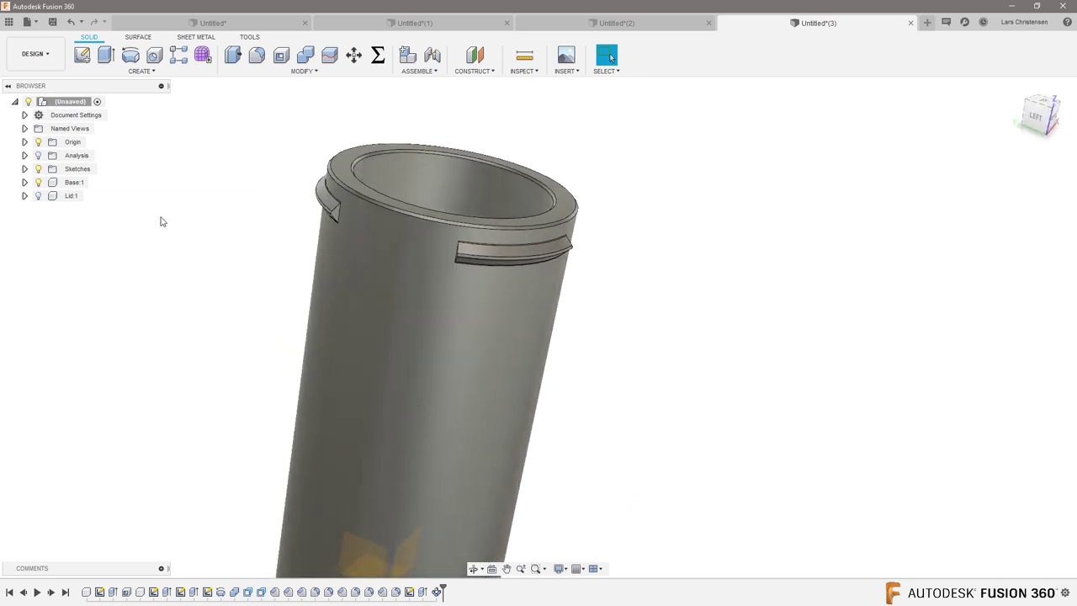
pyautogui.moveTo(162, 222)
pyautogui.keyDown('shift'); pyautogui.mouseDown(button='middle')
pyautogui.moveTo(178, 226)
pyautogui.moveTo(160, 232)
pyautogui.mouseUp(button='middle'); pyautogui.keyUp('shift')
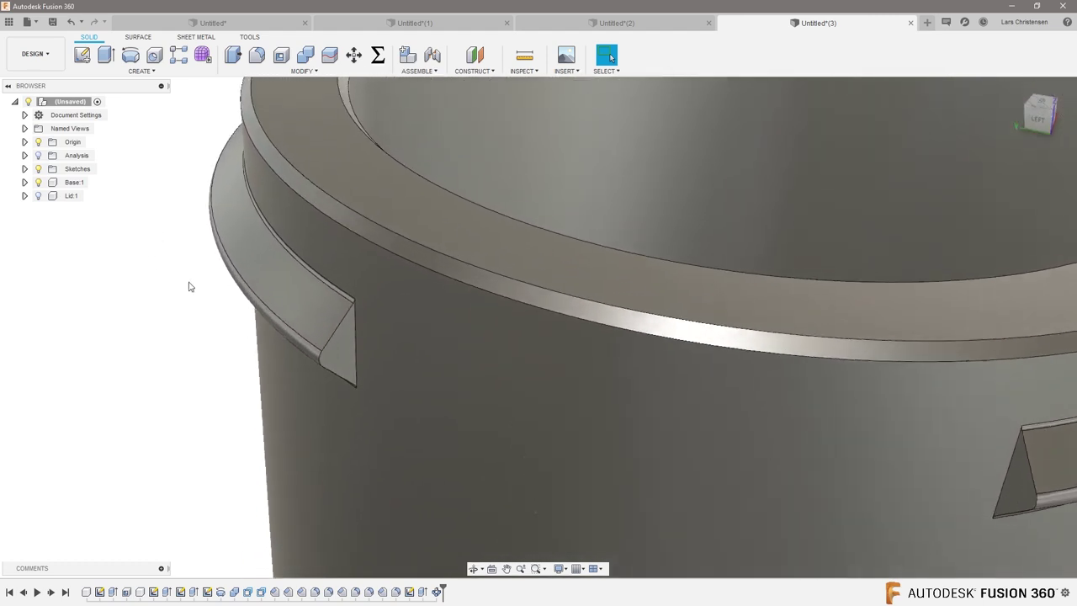
pyautogui.click(306, 71)
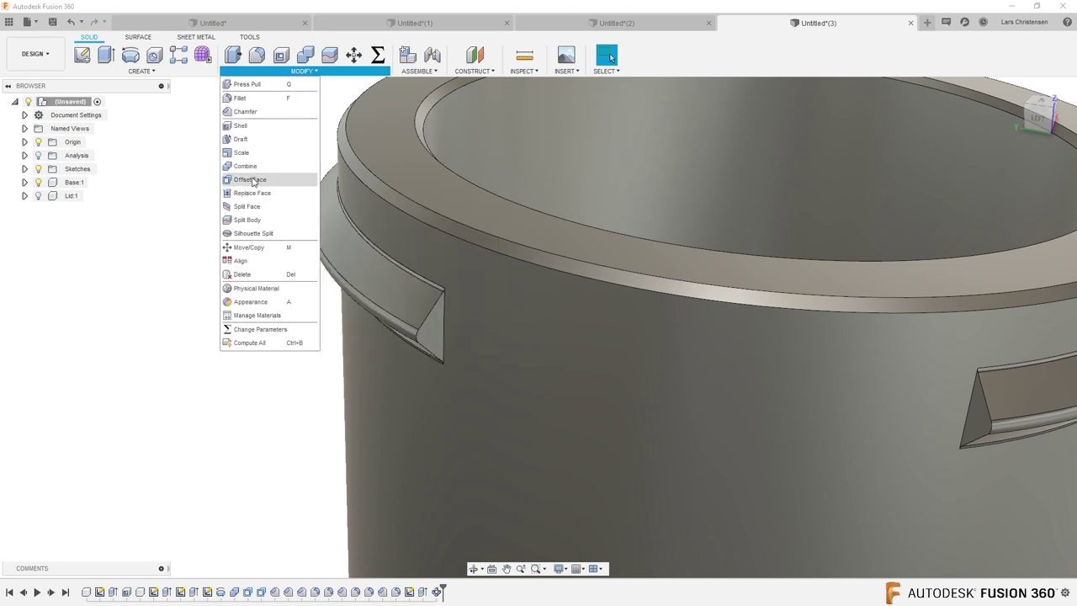
pyautogui.click(245, 111)
pyautogui.scroll(3, 272, 257)
pyautogui.scroll(-2, 271, 251)
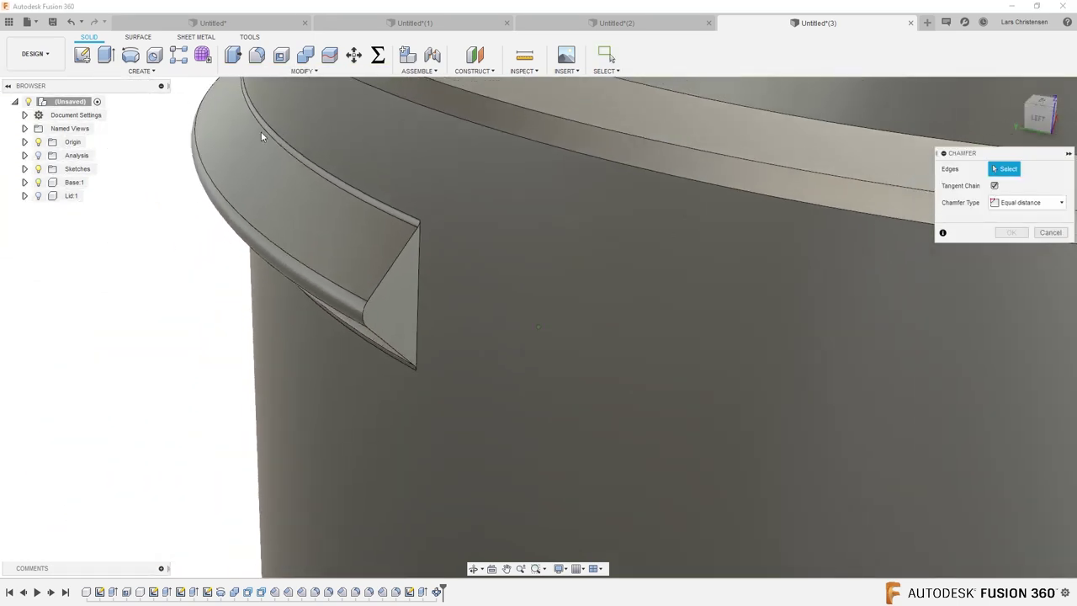
pyautogui.keyDown('shift'); pyautogui.moveTo(261, 135); pyautogui.dragTo(278, 76, button='middle'); pyautogui.keyUp('shift')
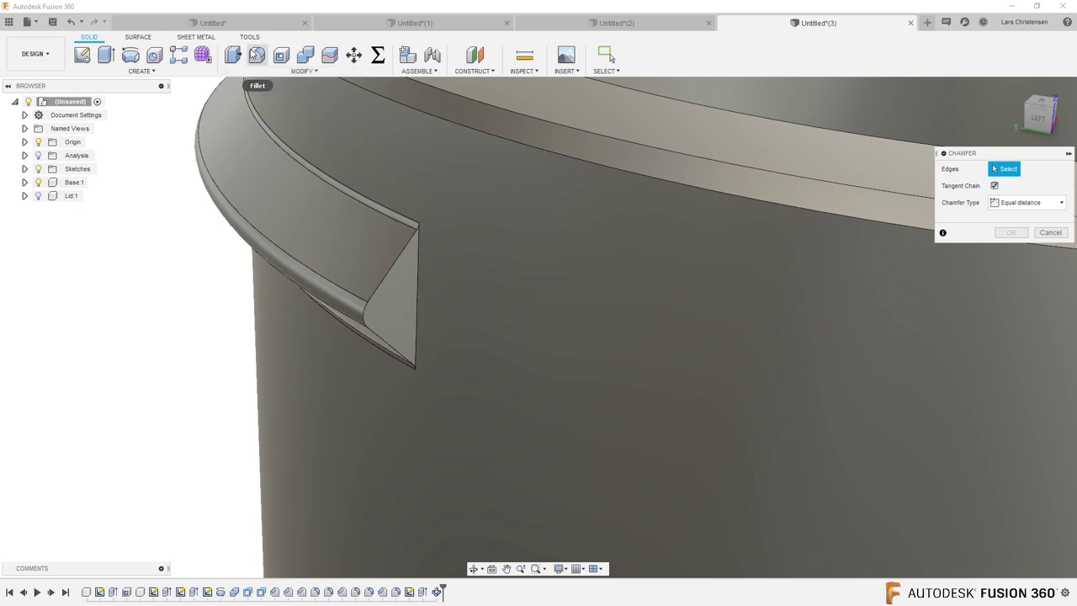
# Start a fillet on the end-face edges of one snap ridge with a radius of 0.5 mm.
pyautogui.click(257, 56)
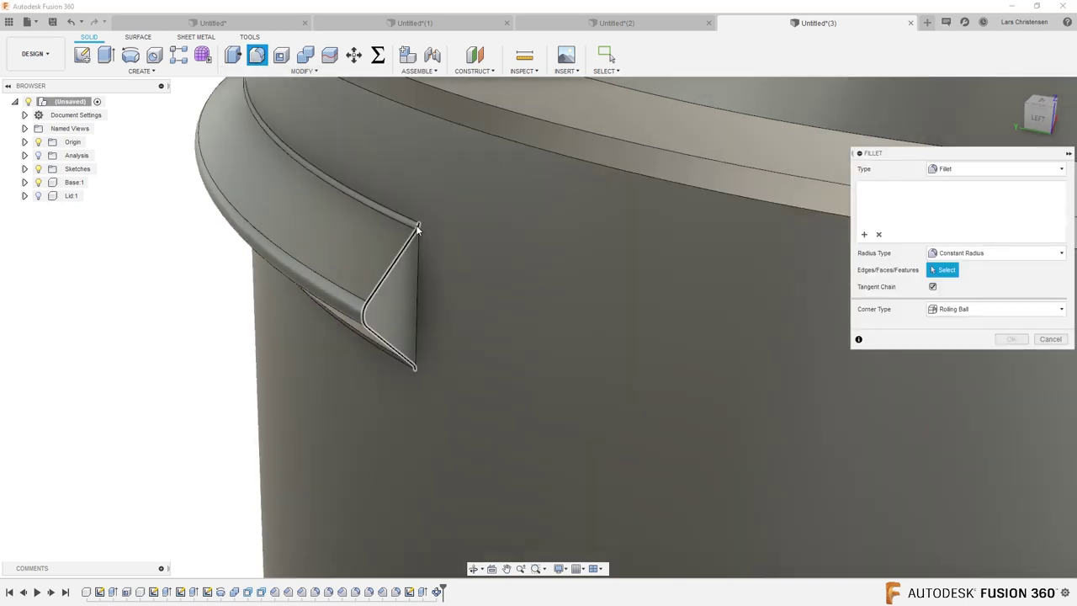
pyautogui.click(418, 229)
pyautogui.write('.5')
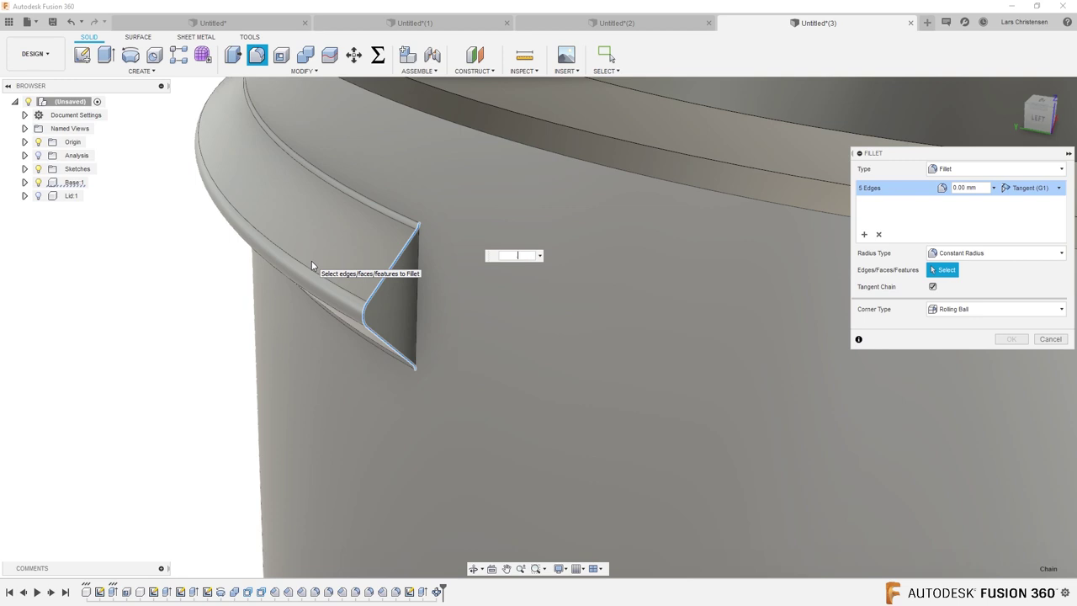
pyautogui.scroll(-8, 387, 389)
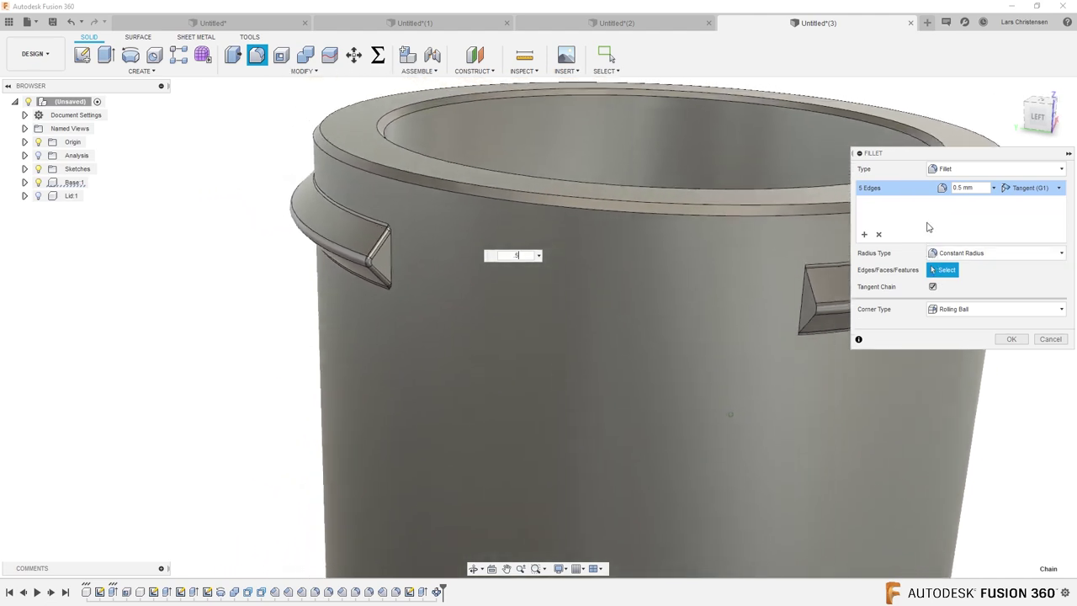
# Add a second selection set with the end edges of four other ridge ends, set its radius to 0.5 mm and complete the fillet.
pyautogui.click(878, 234)
pyautogui.keyDown('shift'); pyautogui.moveTo(776, 352); pyautogui.dragTo(503, 371, button='middle'); pyautogui.keyUp('shift')
pyautogui.scroll(-2, 503, 371)
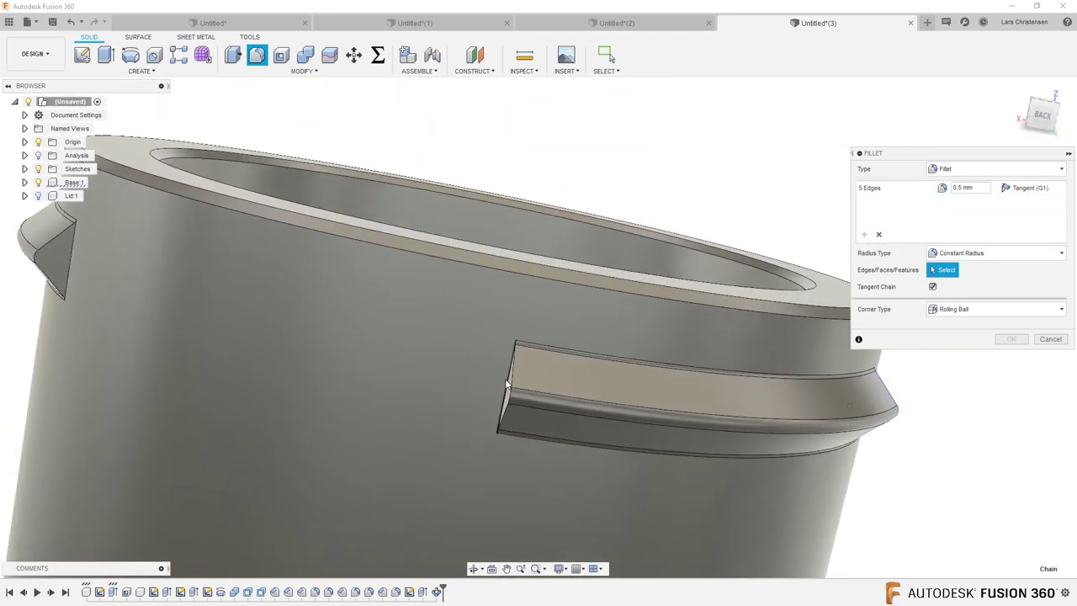
pyautogui.click(514, 379)
pyautogui.keyDown('shift'); pyautogui.moveTo(364, 406); pyautogui.dragTo(249, 252, button='middle'); pyautogui.keyUp('shift')
pyautogui.click(271, 268)
pyautogui.keyDown('shift'); pyautogui.moveTo(277, 328); pyautogui.dragTo(765, 339, button='middle'); pyautogui.keyUp('shift')
pyautogui.click(768, 339)
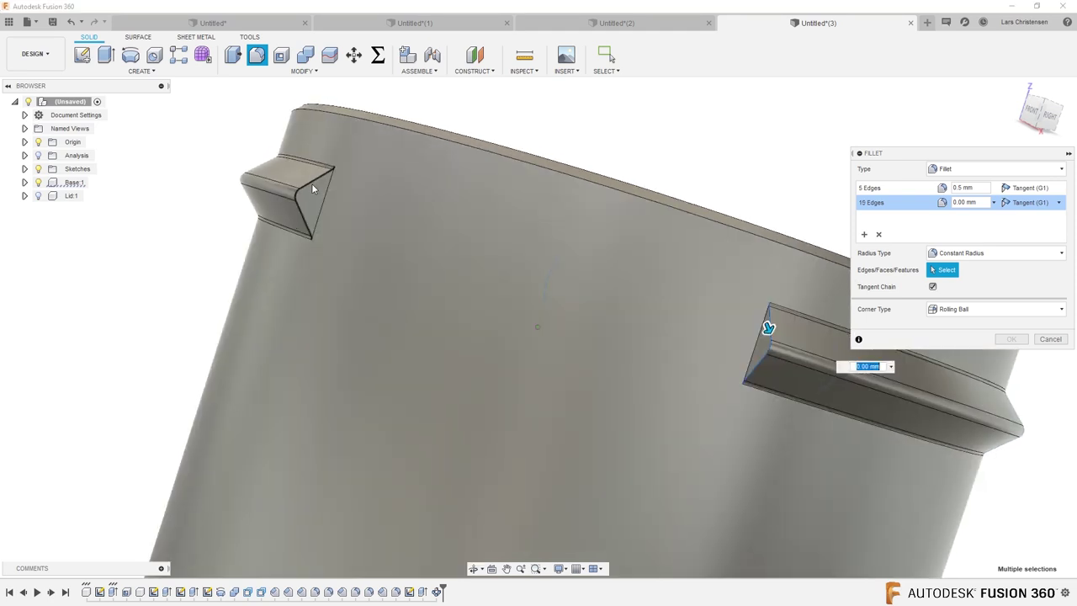
pyautogui.click(312, 184)
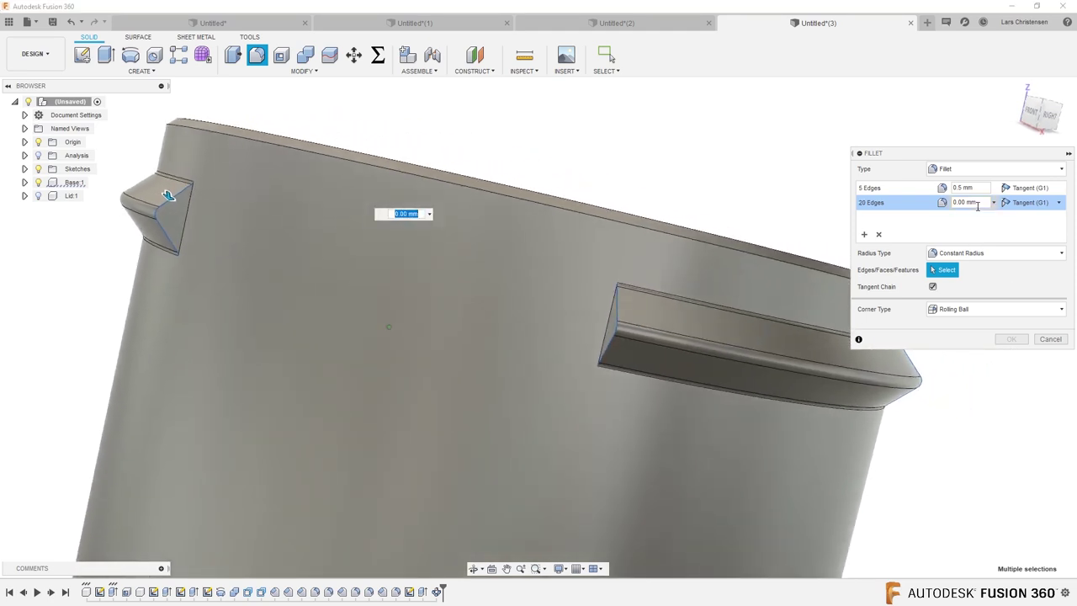
pyautogui.moveTo(976, 203); pyautogui.dragTo(906, 202)
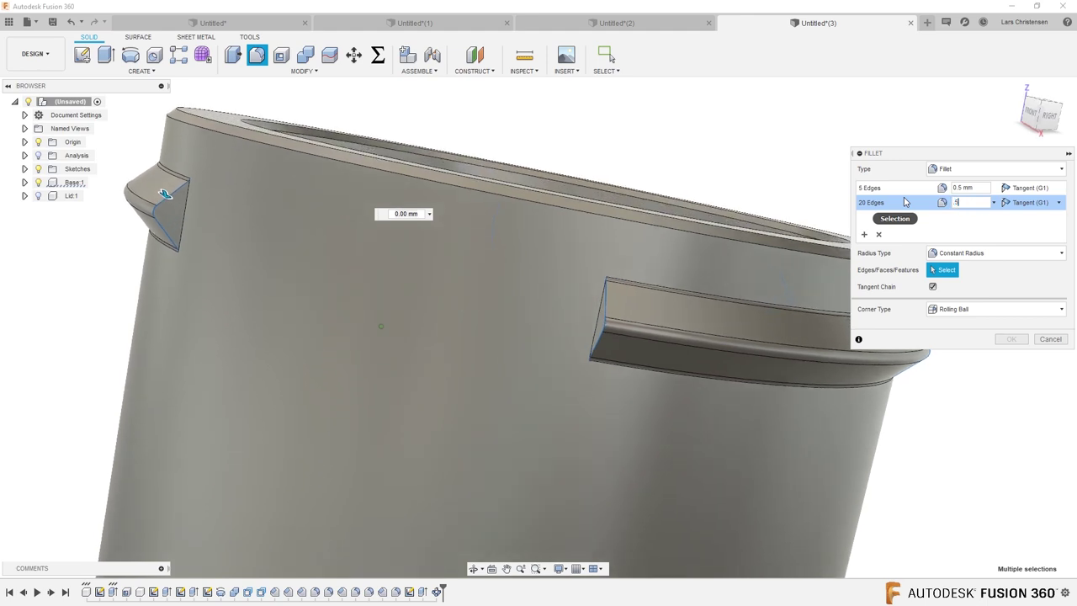
pyautogui.write('.5')
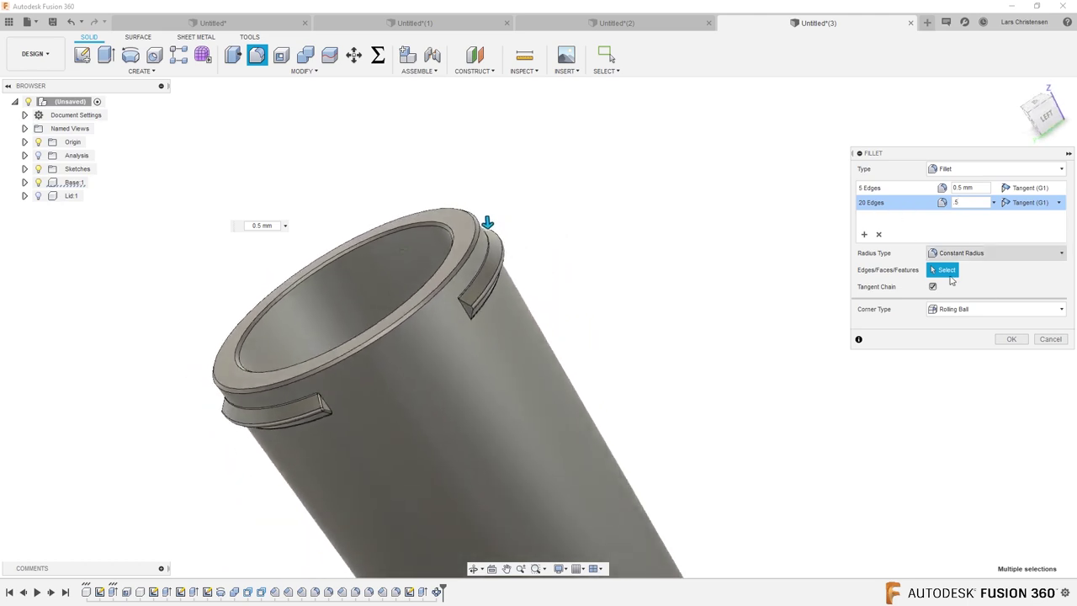
pyautogui.click(1011, 338)
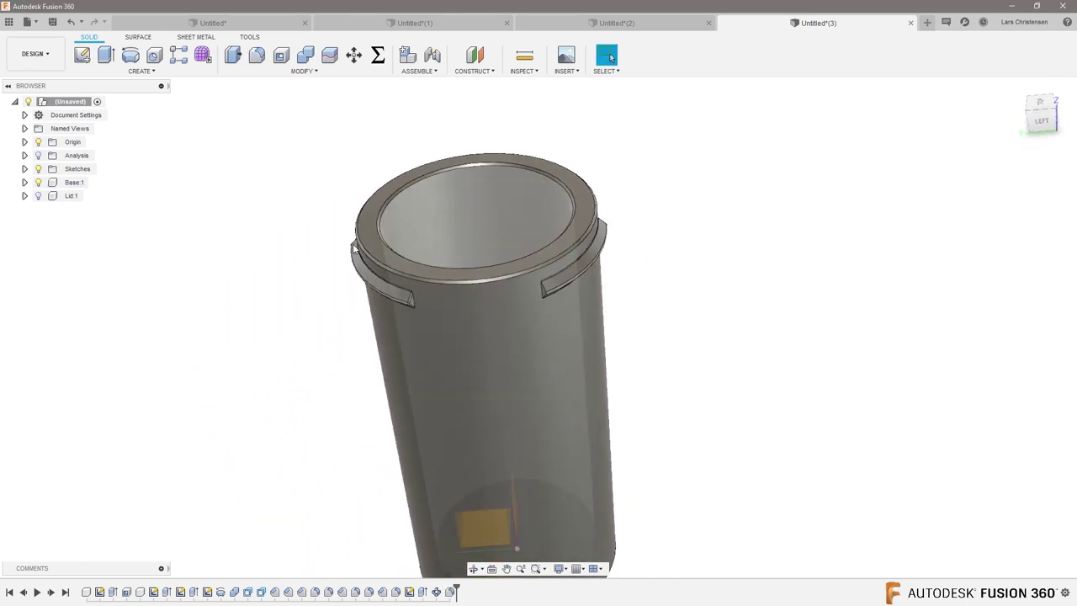
# Show the lid component again and save the design as JT in the AskLarsLive master folder.
pyautogui.click(38, 195)
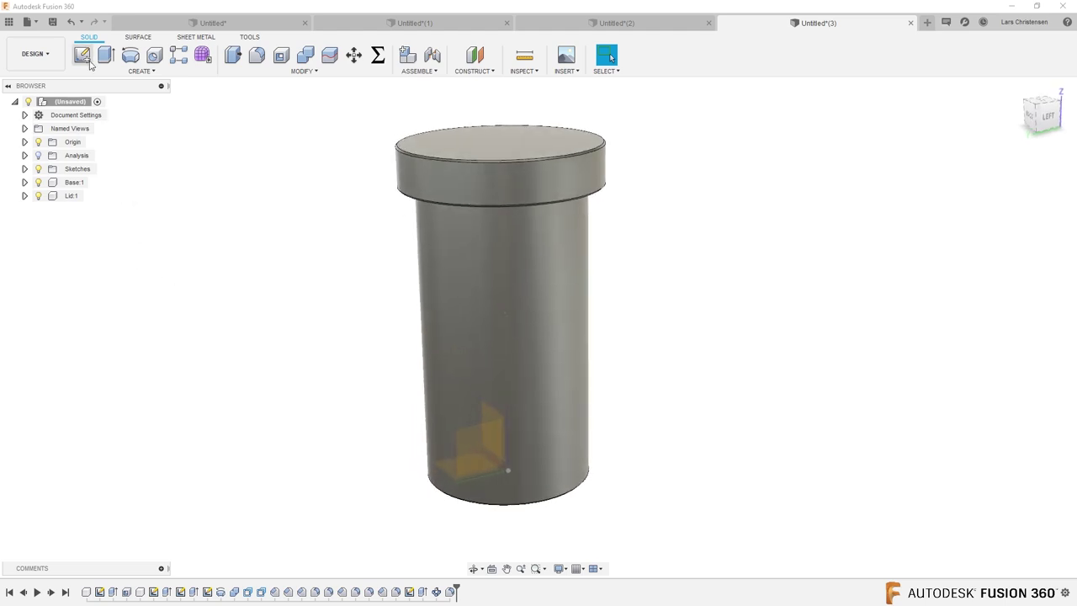
pyautogui.click(53, 21)
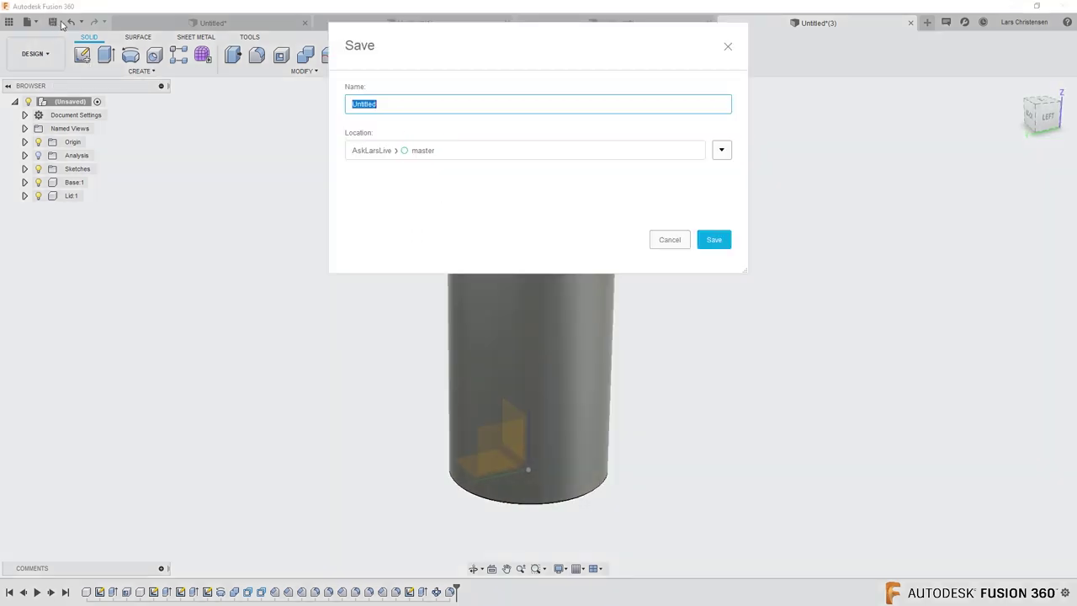
pyautogui.write('JT')
pyautogui.click(714, 239)
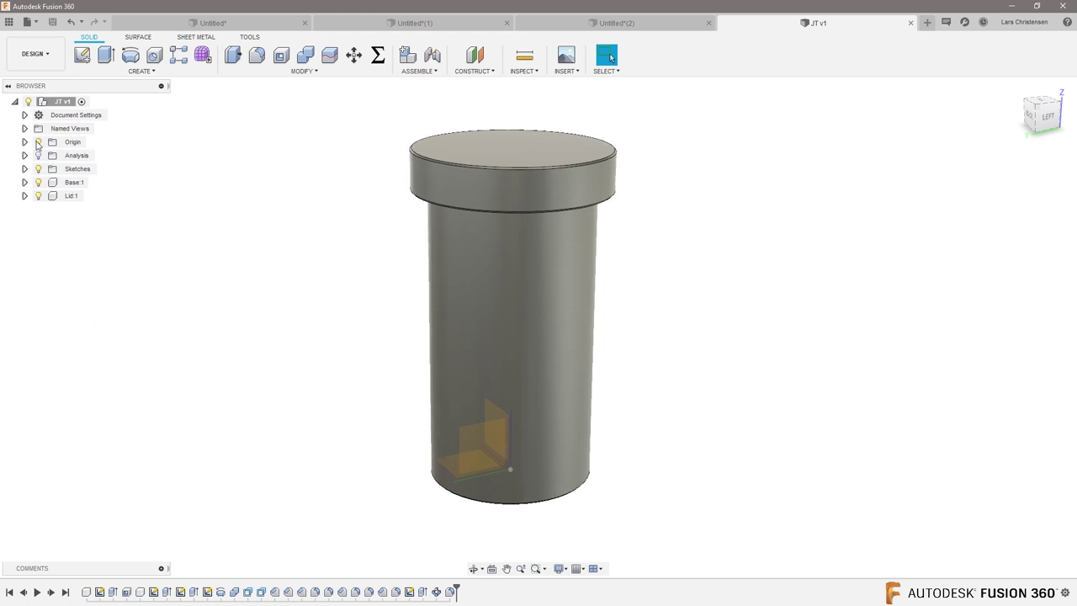
# Set up an STL export of the whole JT design in Binary format, with One File Per Body and Medium refinement.
pyautogui.rightClick(66, 106)
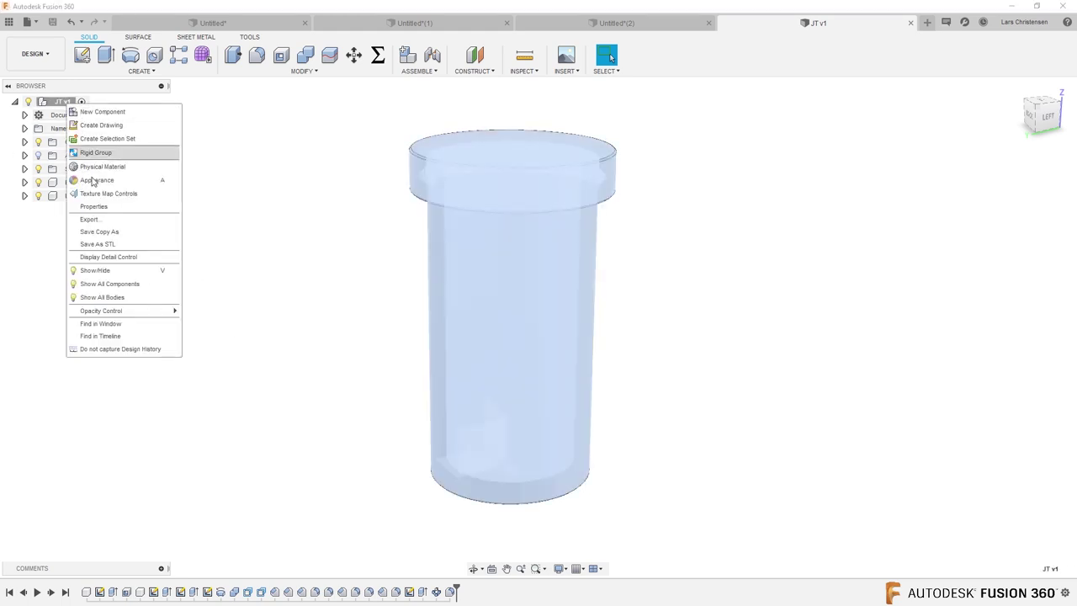
pyautogui.click(99, 243)
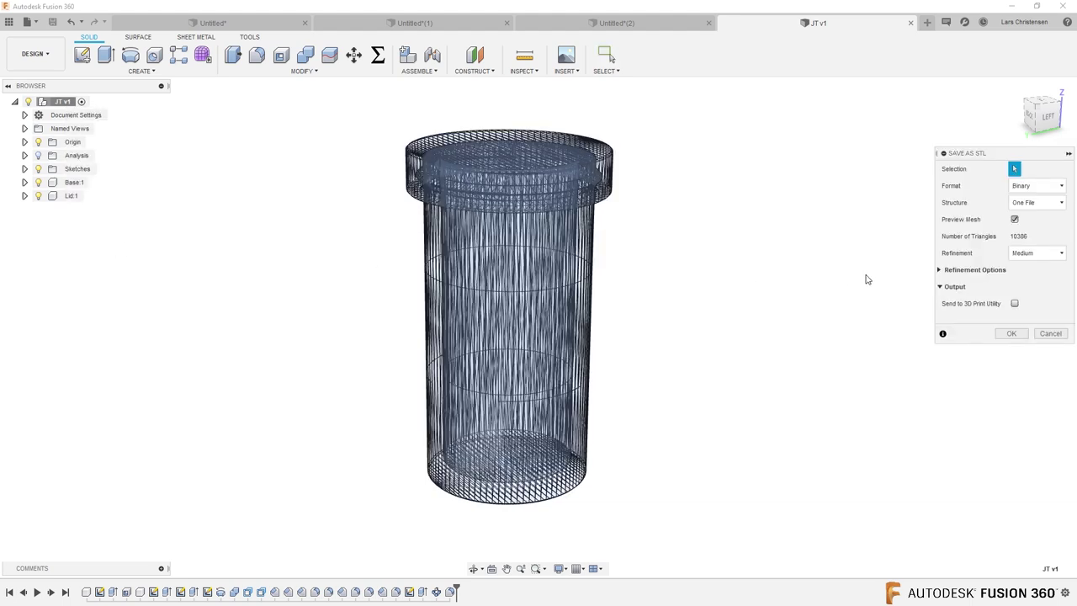
pyautogui.click(1039, 202)
pyautogui.click(1047, 232)
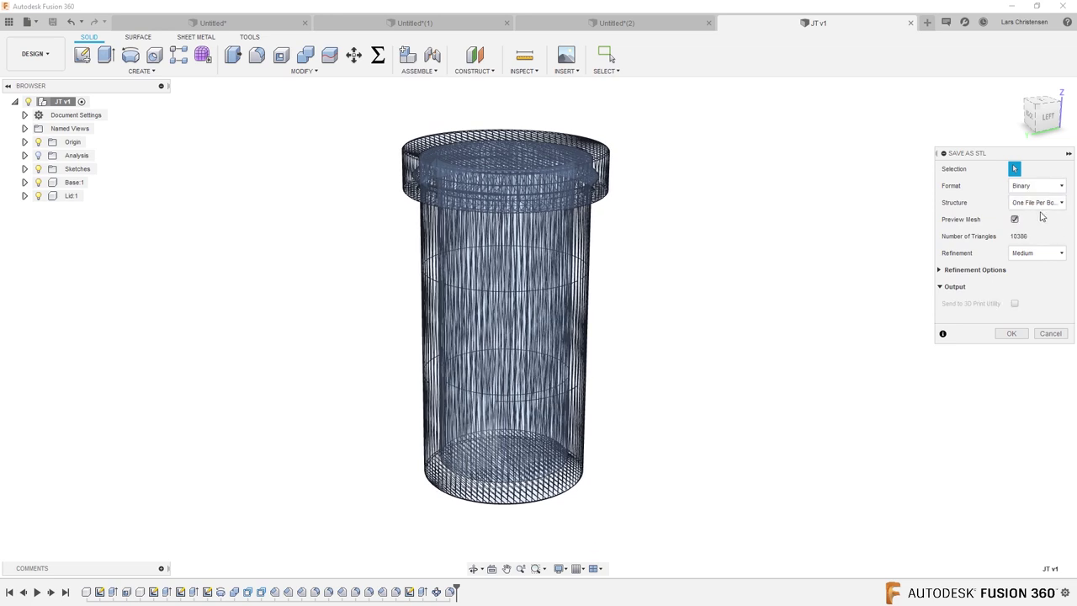
pyautogui.moveTo(787, 523); pyautogui.dragTo(284, 99)
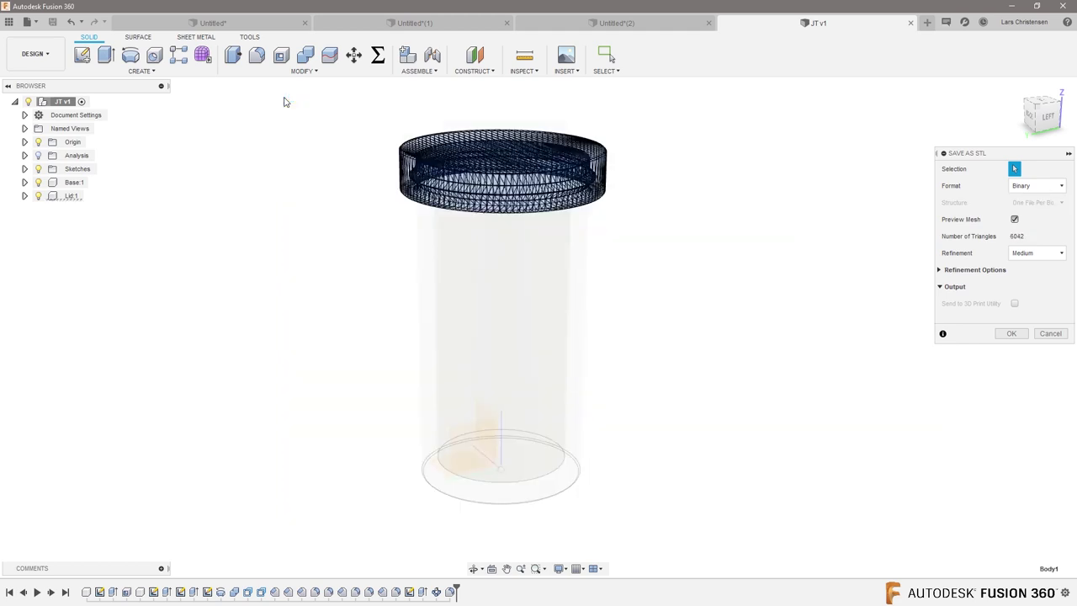
pyautogui.click(61, 102)
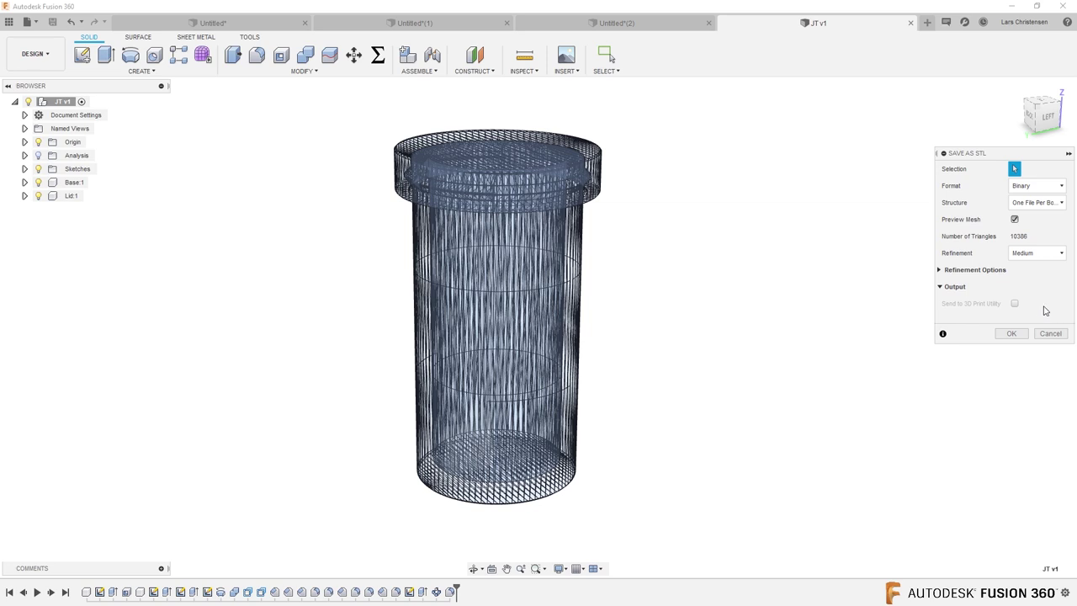
# Save the STL export to the Downloads folder under the file name JT v1 3D Print.
pyautogui.click(1012, 333)
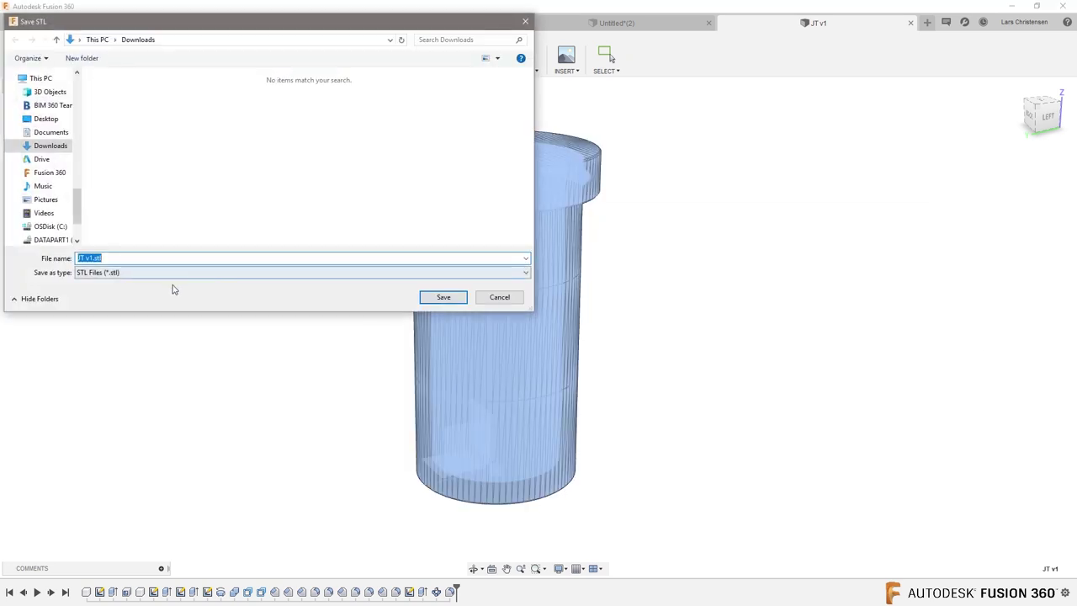
pyautogui.click(92, 257)
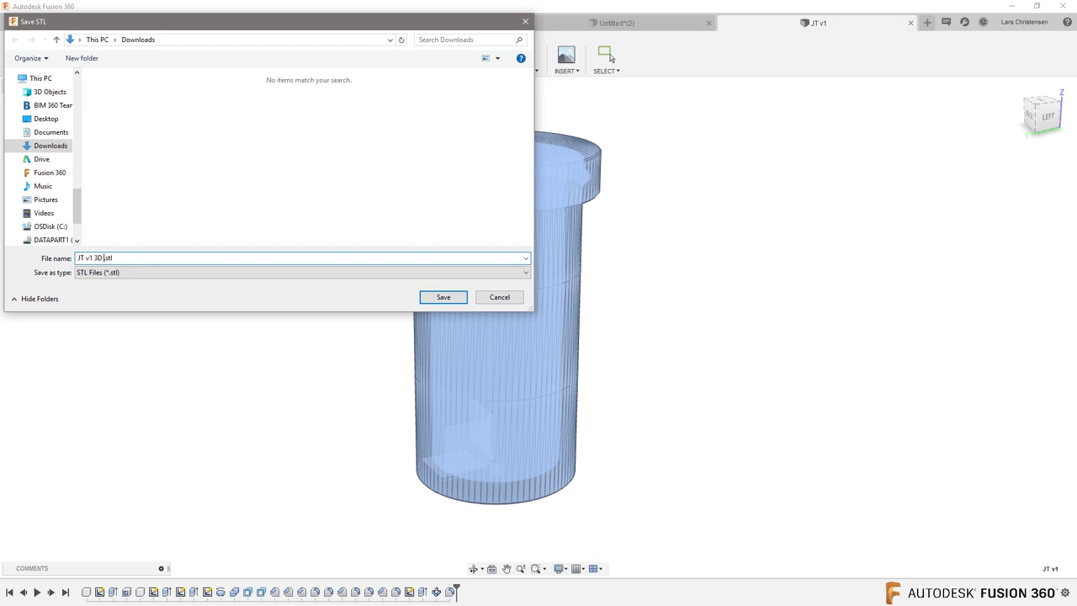
pyautogui.click(459, 301)
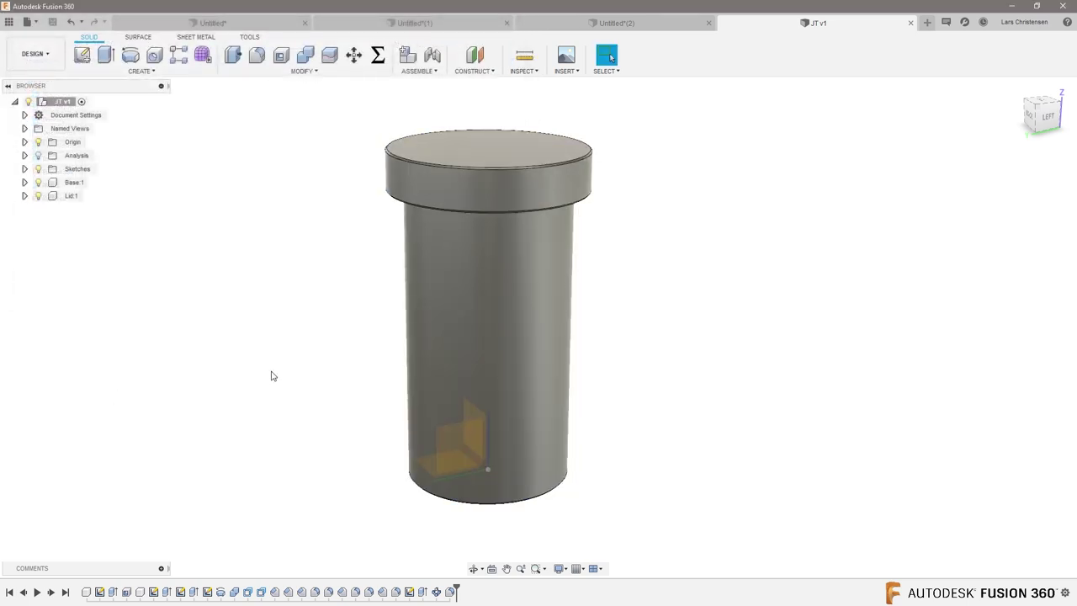
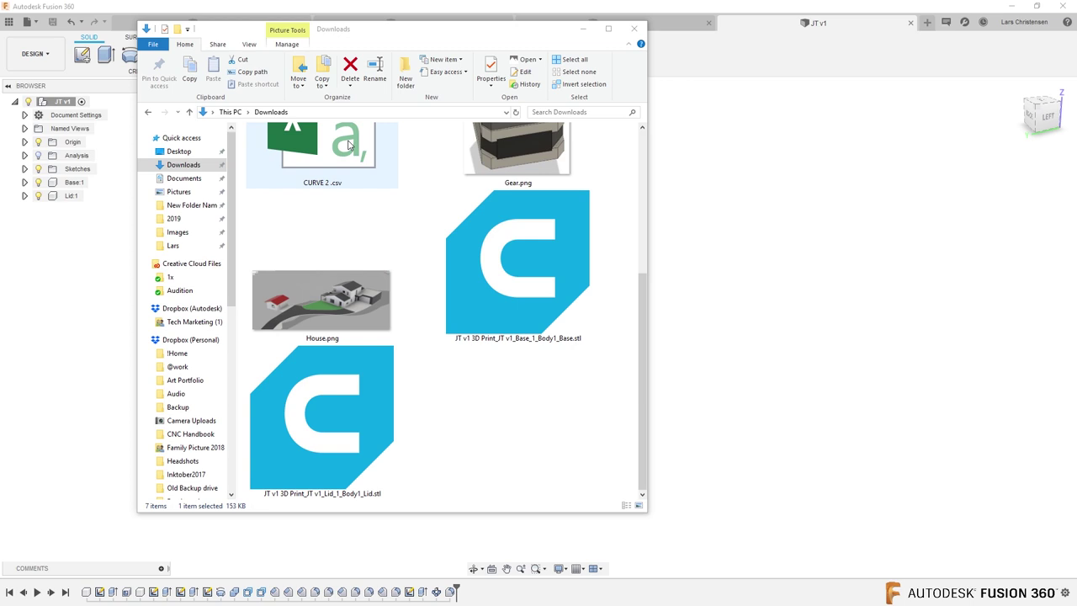
# Switch to Ultimaker Cura and load the exported base STL from the Downloads folder.
pyautogui.click(350, 145)
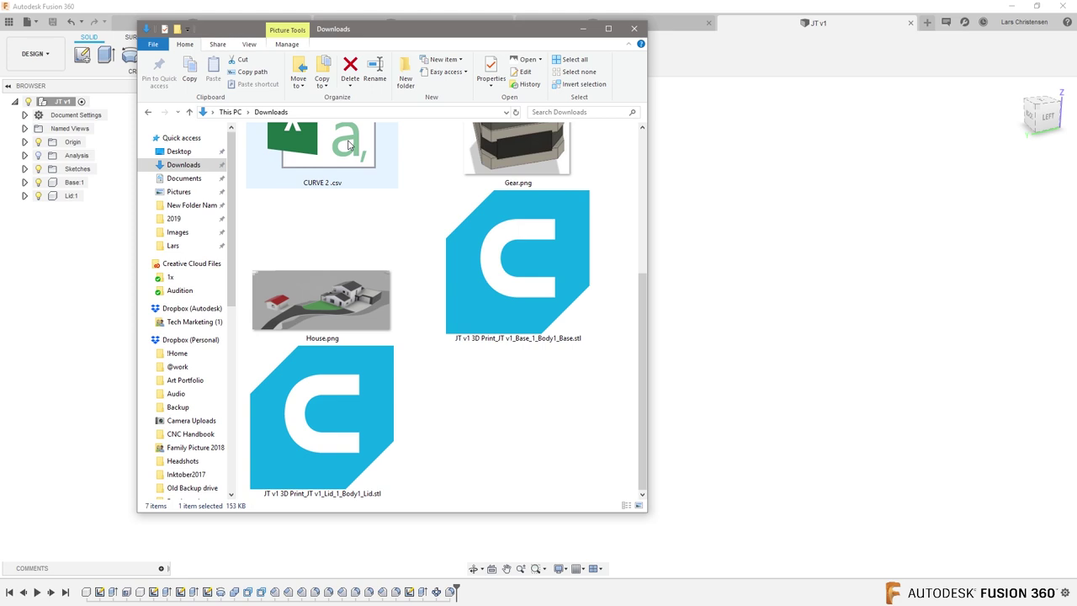
pyautogui.hotkey('alt', 'Tab')
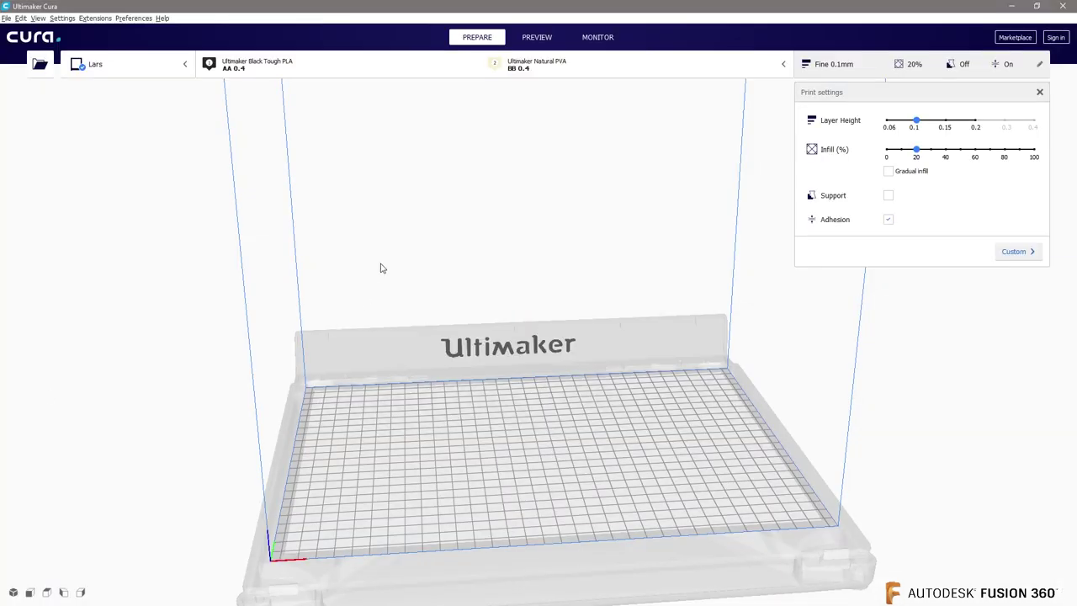
pyautogui.scroll(5, 17, 243)
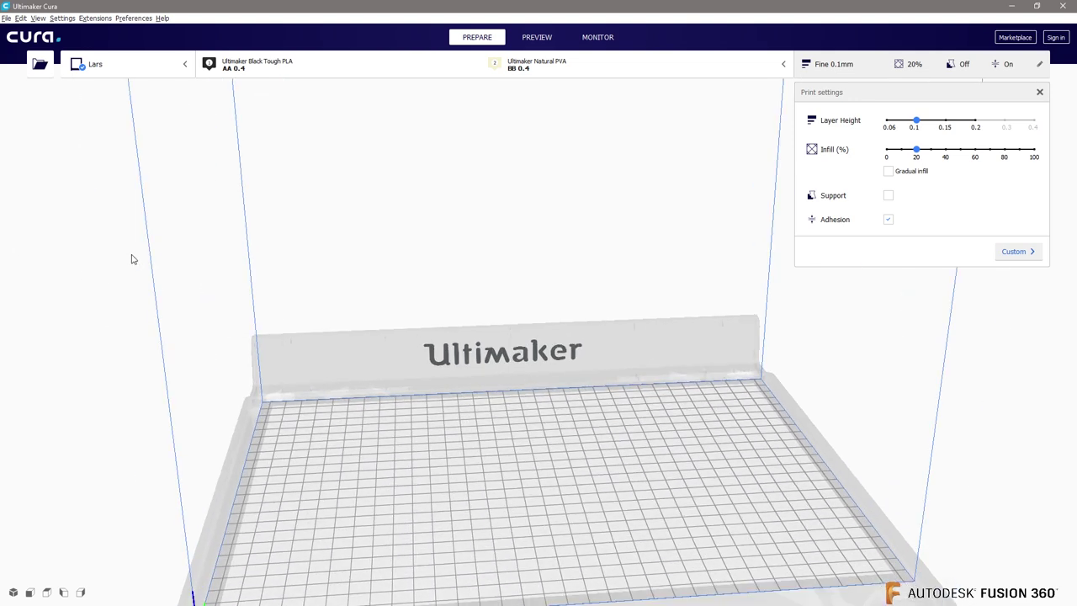
pyautogui.scroll(-5, 315, 255)
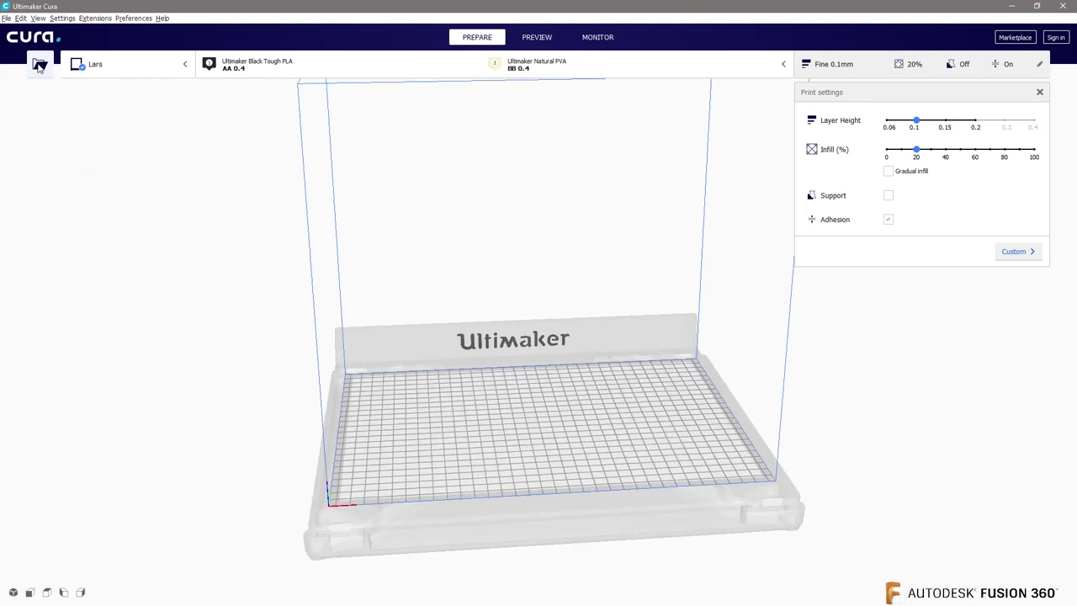
pyautogui.click(40, 67)
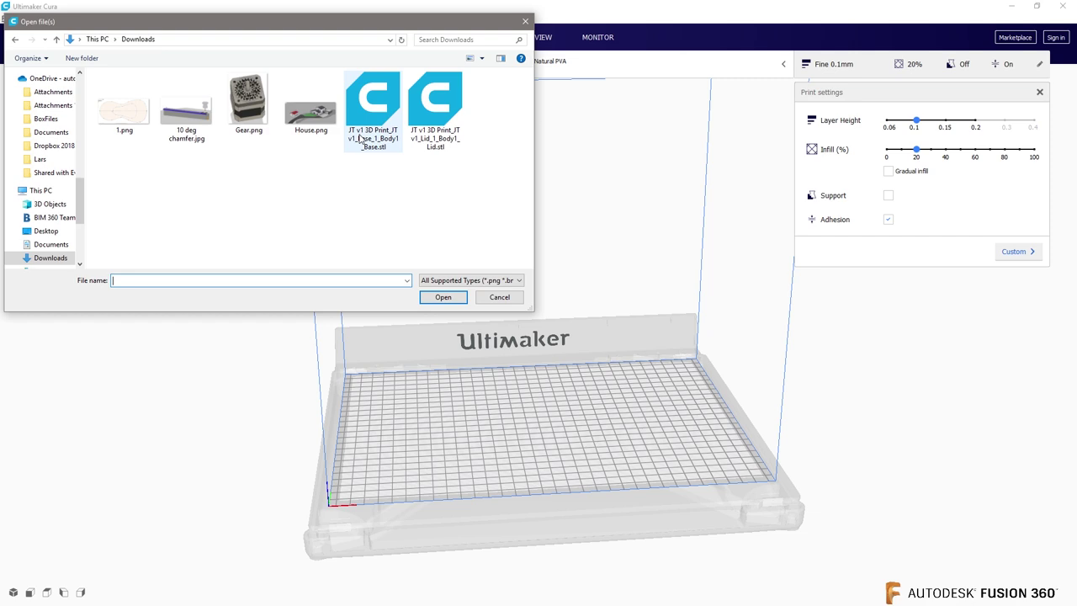
pyautogui.doubleClick(360, 139)
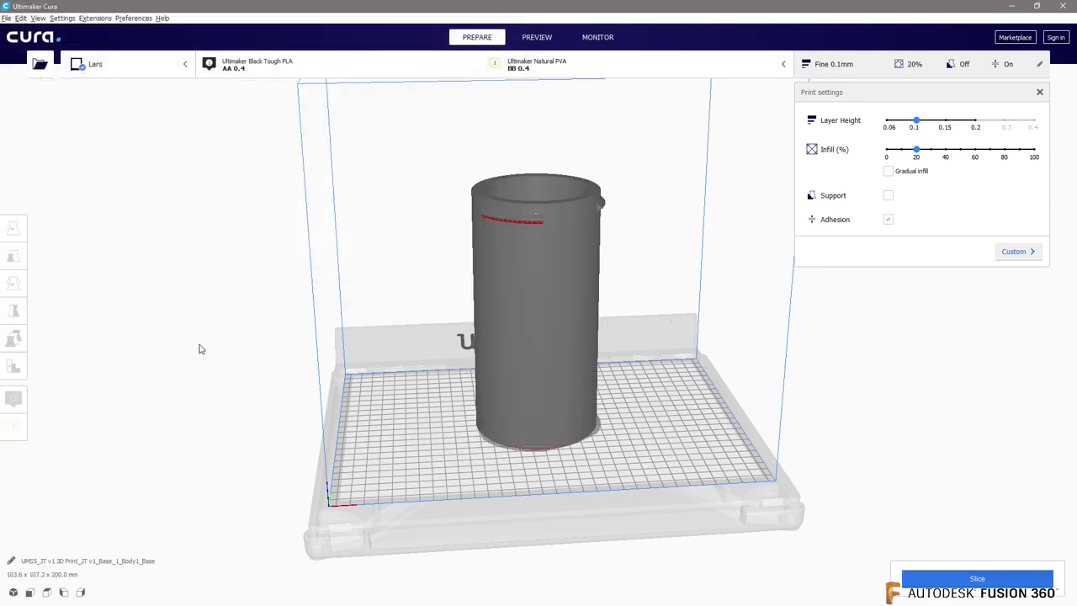
# Load the exported lid STL from the Downloads folder alongside the base.
pyautogui.scroll(2, 202, 343)
pyautogui.scroll(4, 215, 342)
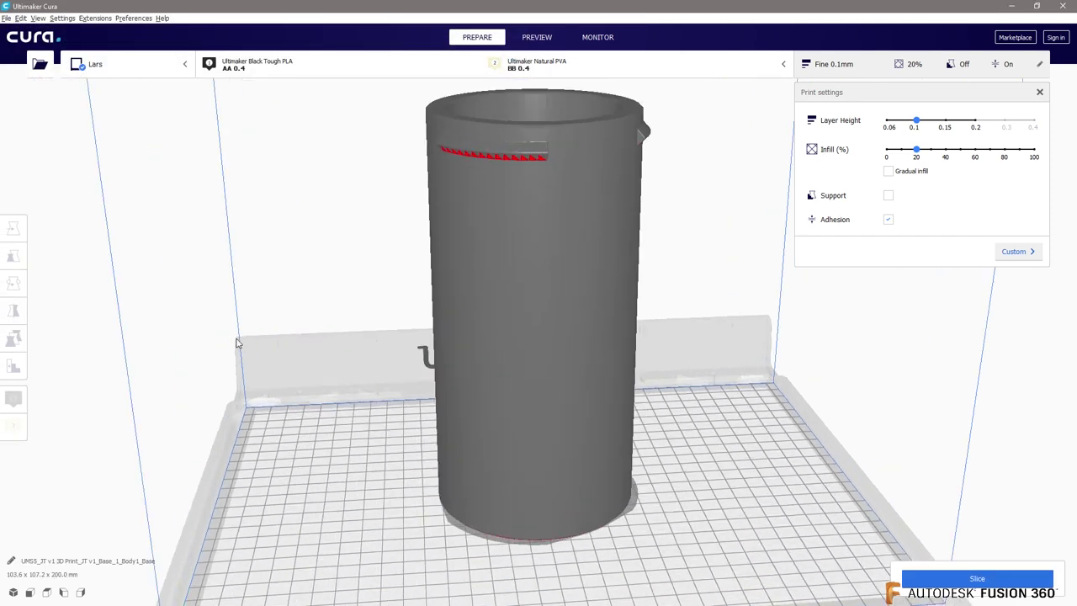
pyautogui.scroll(-4, 284, 320)
pyautogui.scroll(-3, 294, 314)
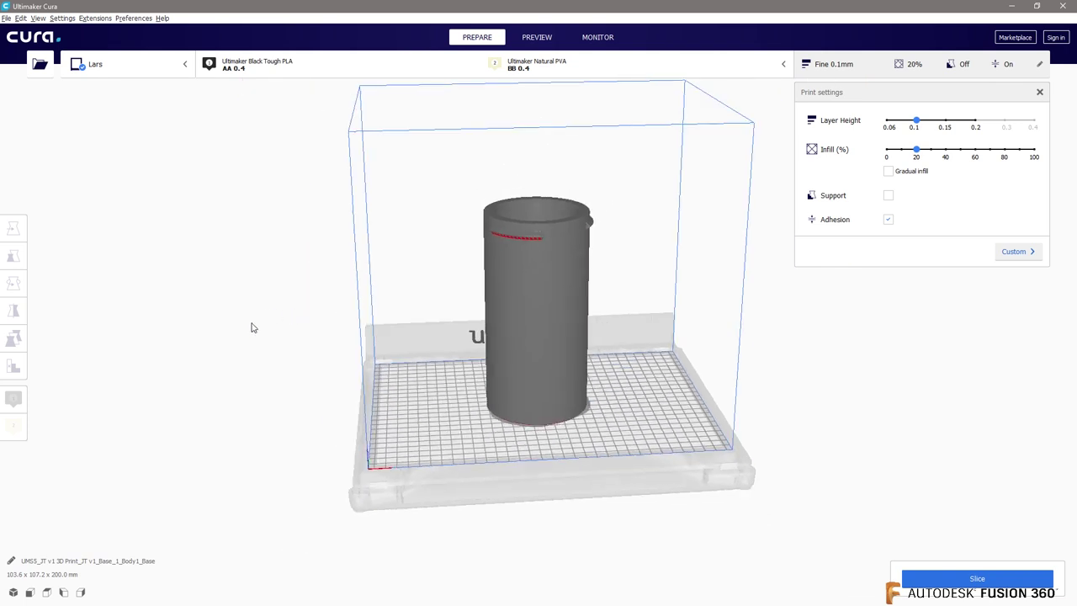
pyautogui.click(41, 65)
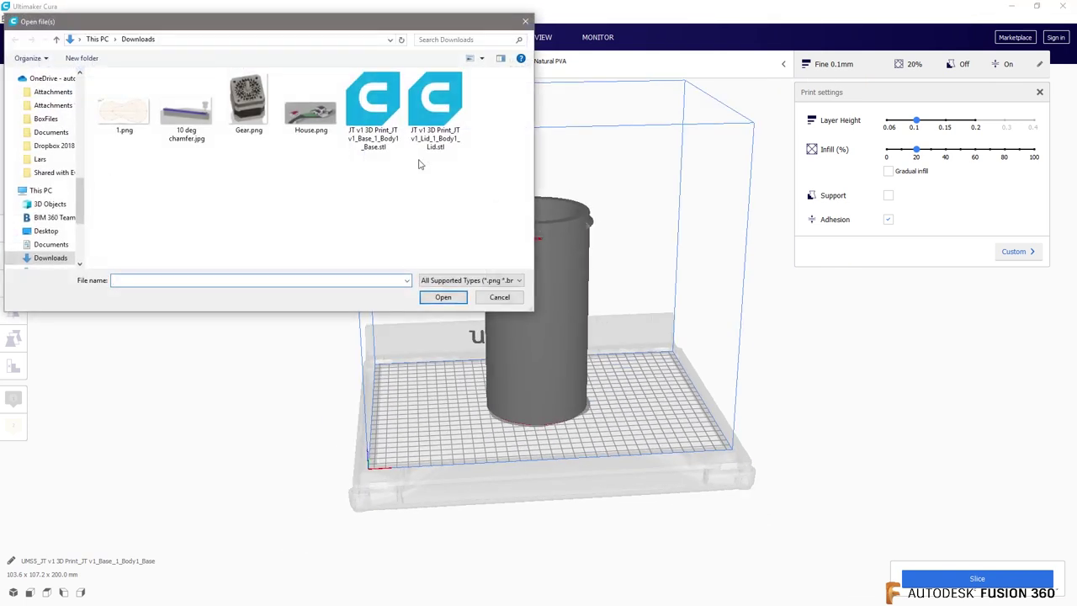
pyautogui.doubleClick(435, 106)
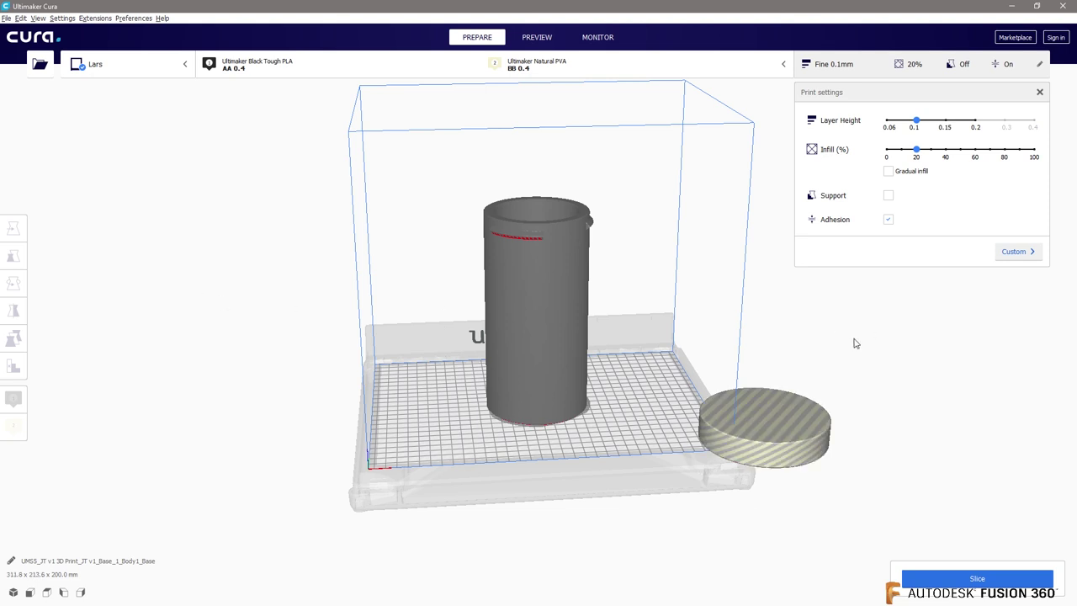
# Arrange both parts side by side on the build plate, moving the base along X and the lid to about X 74.5, Y -14.4 mm.
pyautogui.click(774, 439)
pyautogui.moveTo(889, 424); pyautogui.dragTo(767, 433)
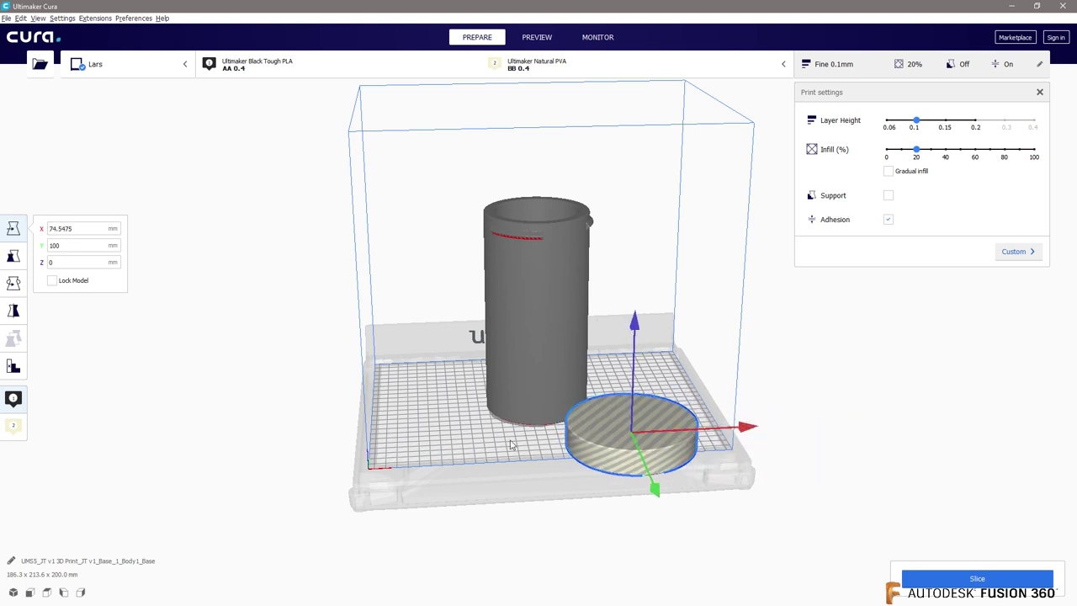
pyautogui.click(545, 370)
pyautogui.moveTo(660, 313); pyautogui.dragTo(591, 365)
pyautogui.click(652, 427)
pyautogui.moveTo(661, 497); pyautogui.dragTo(645, 433)
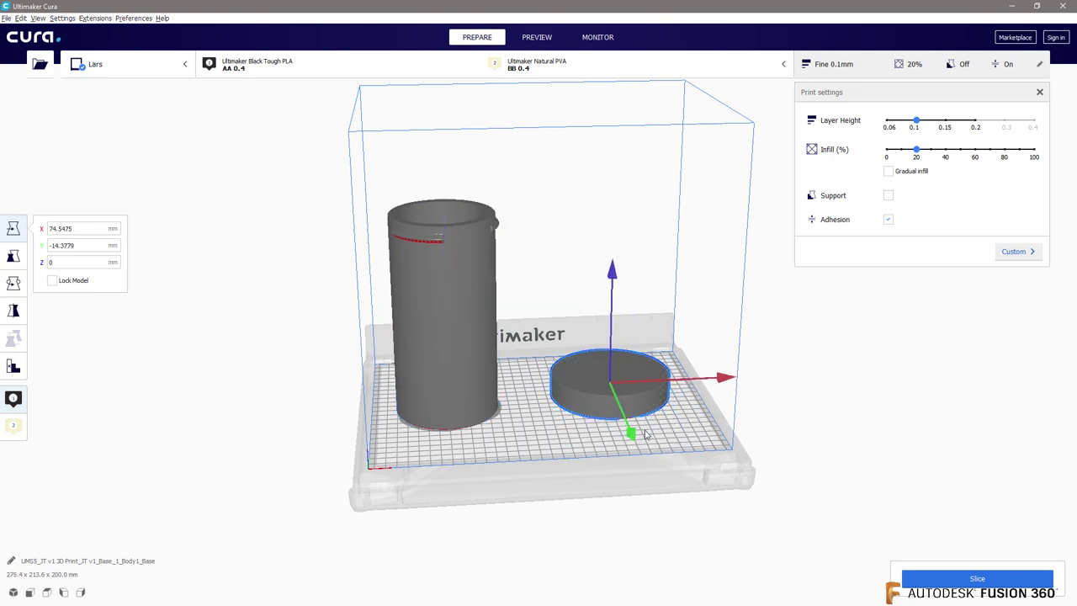
# Flip the lid upside down in two 90-degree rotations so its open side faces up, and deselect it.
pyautogui.click(31, 594)
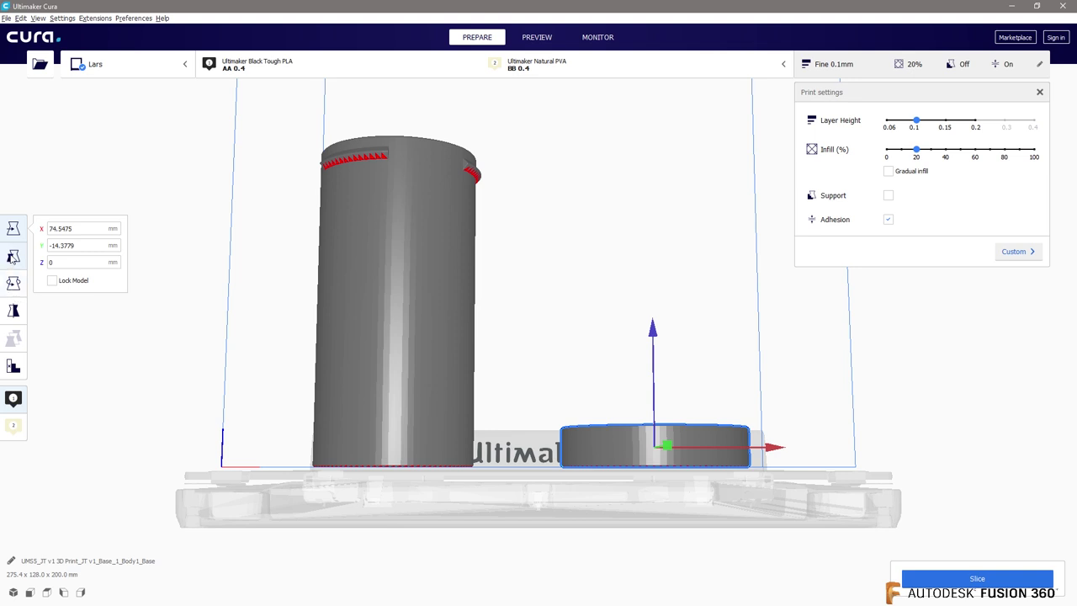
pyautogui.click(13, 284)
pyautogui.scroll(-3, 756, 536)
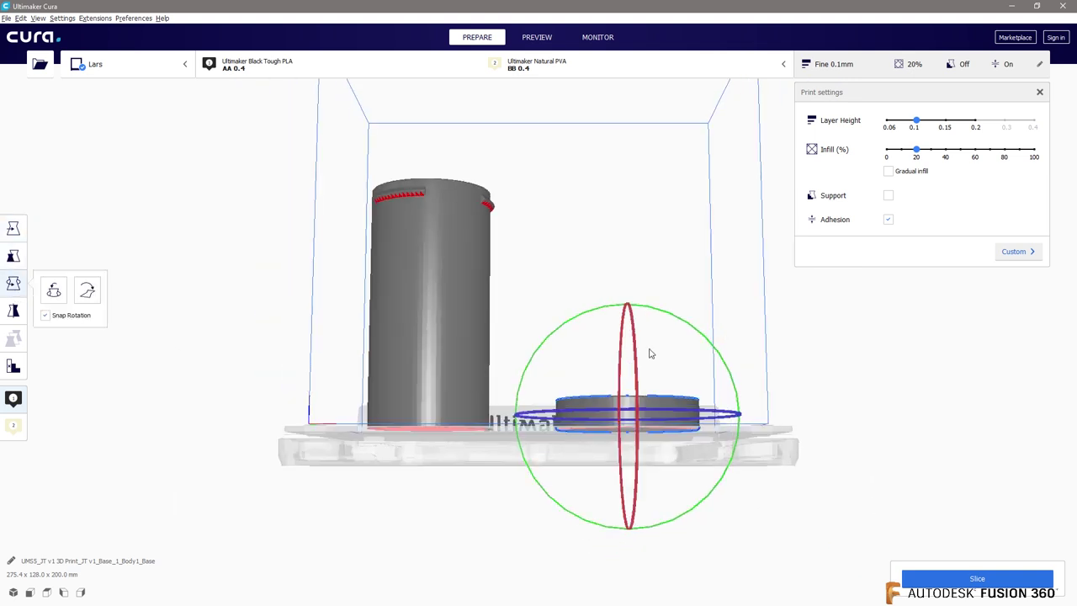
pyautogui.moveTo(625, 381); pyautogui.dragTo(648, 587)
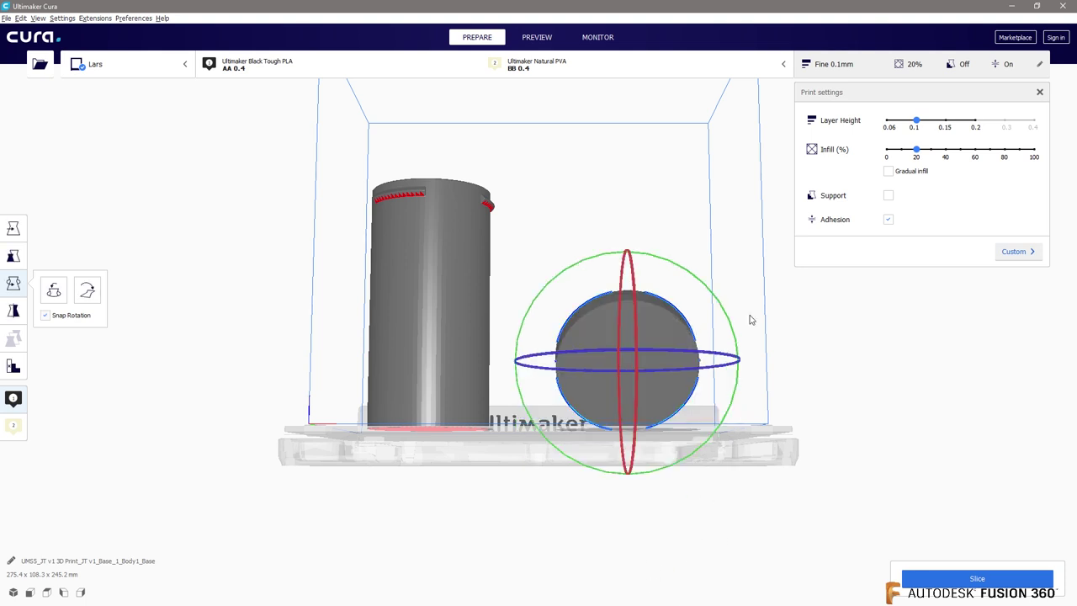
pyautogui.click(80, 592)
pyautogui.moveTo(467, 318); pyautogui.dragTo(467, 438)
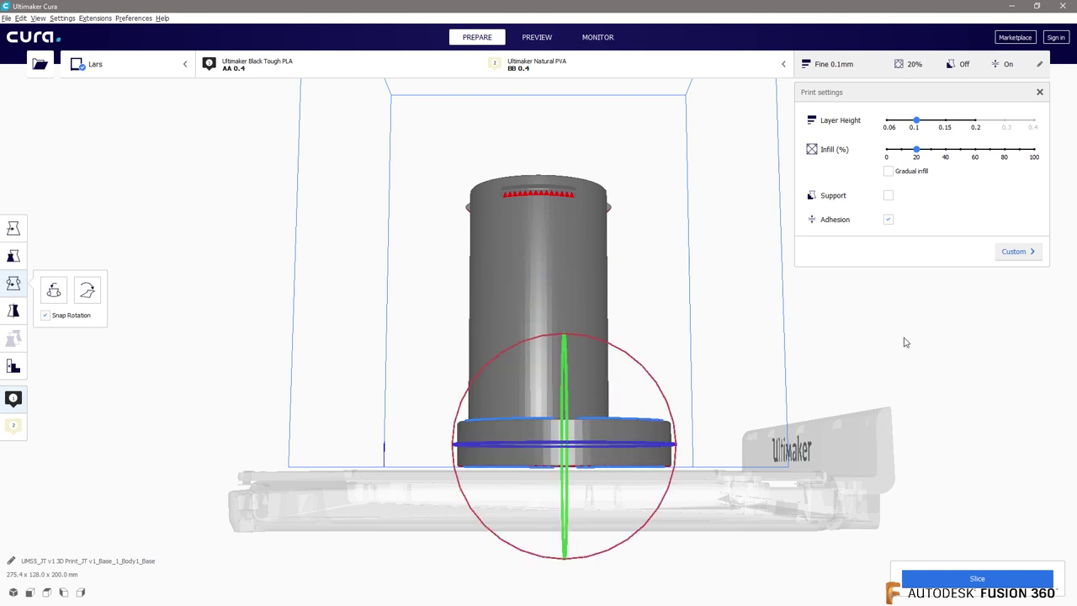
pyautogui.click(195, 308)
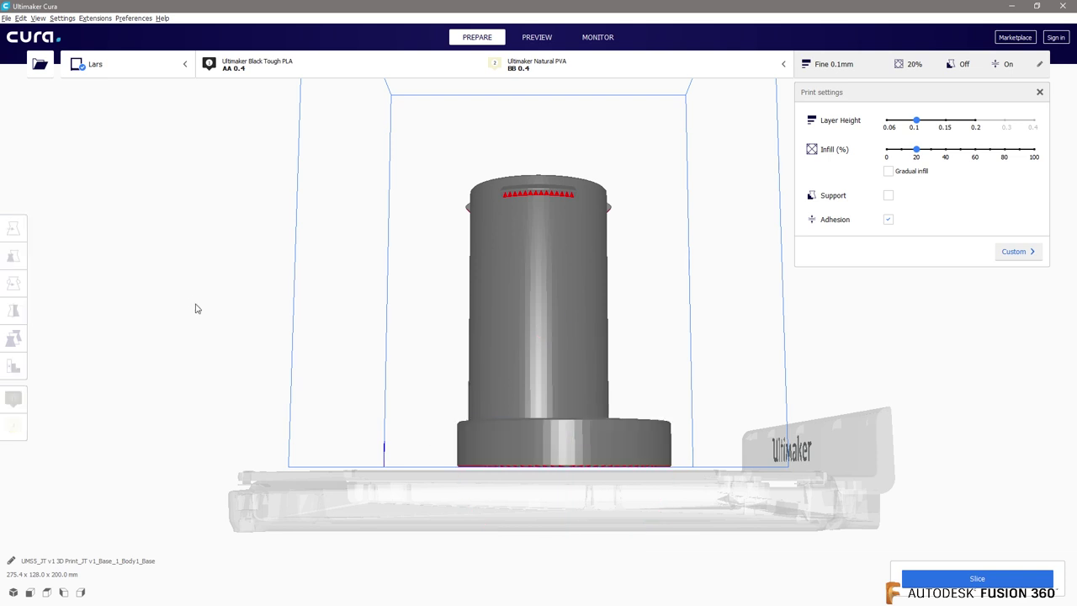
pyautogui.moveTo(189, 347); pyautogui.dragTo(207, 350, button='middle')
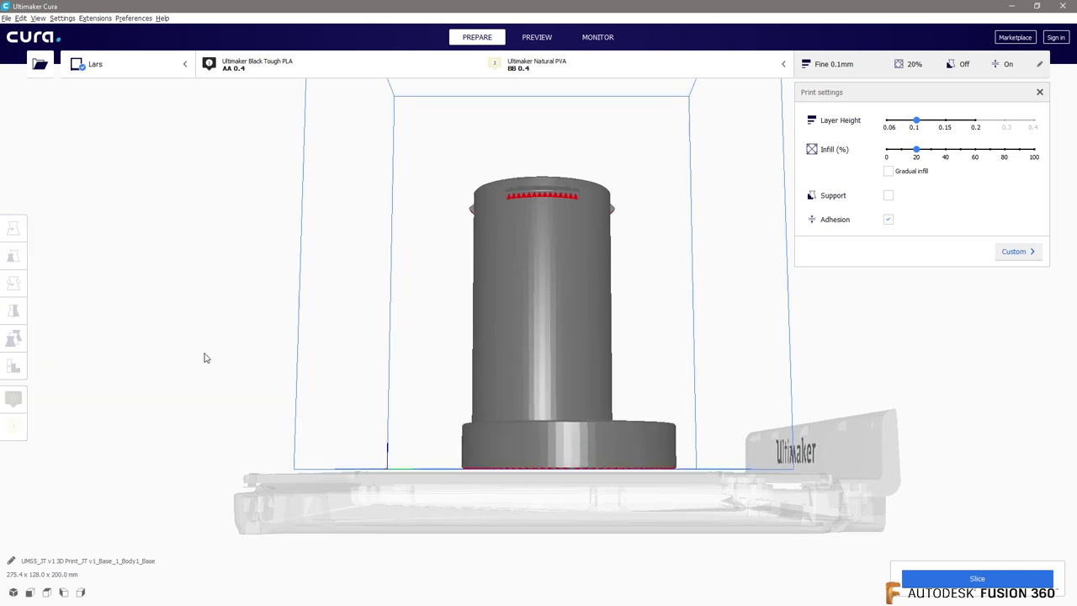
pyautogui.click(14, 592)
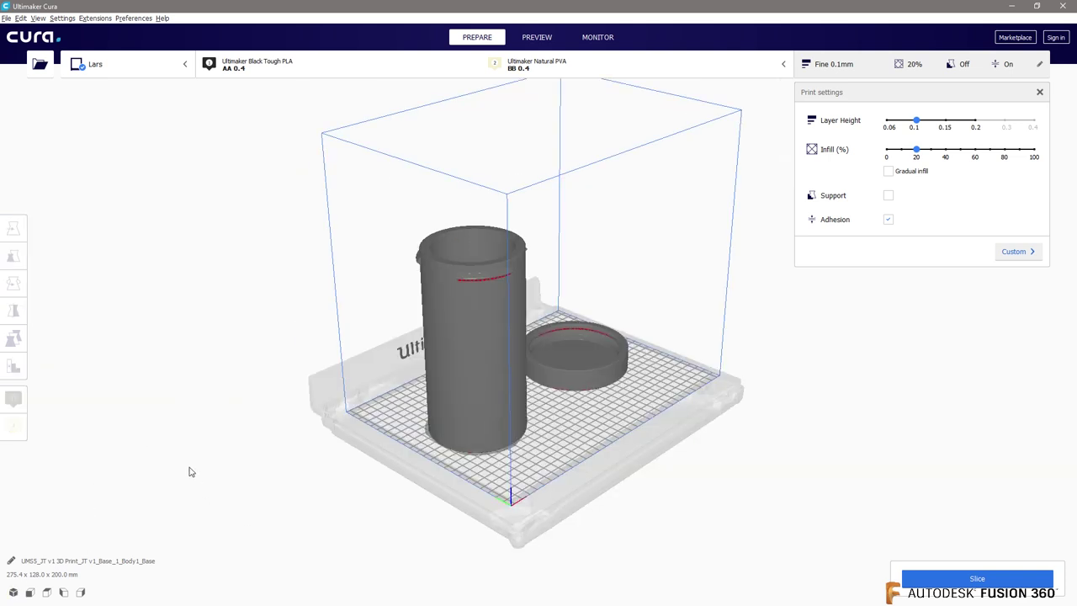